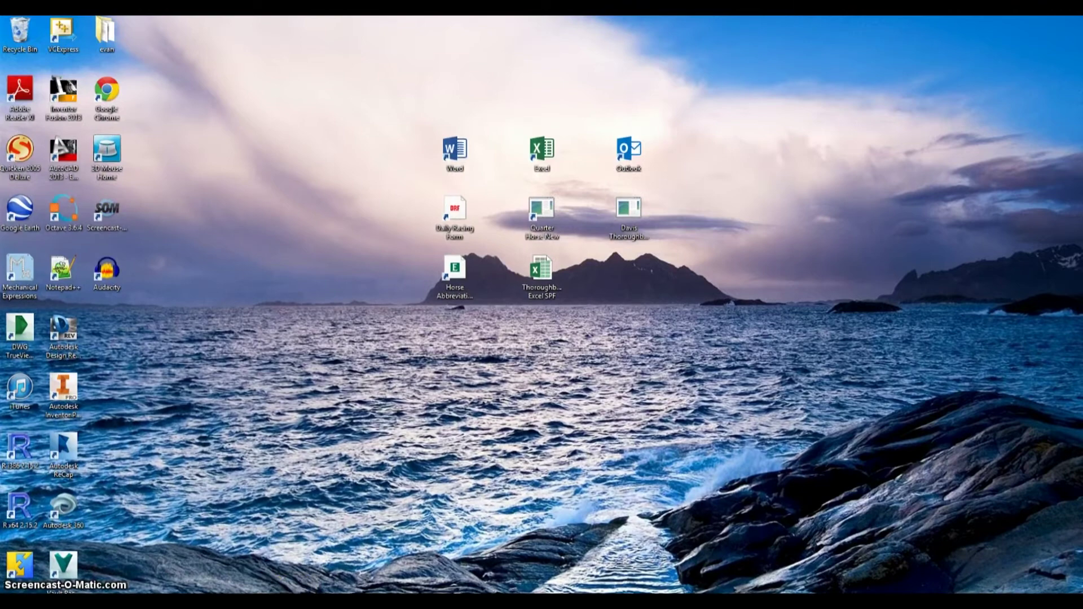
# - Launch Inventor and create a new blank part document, Part3
pyautogui.click(278, 584)
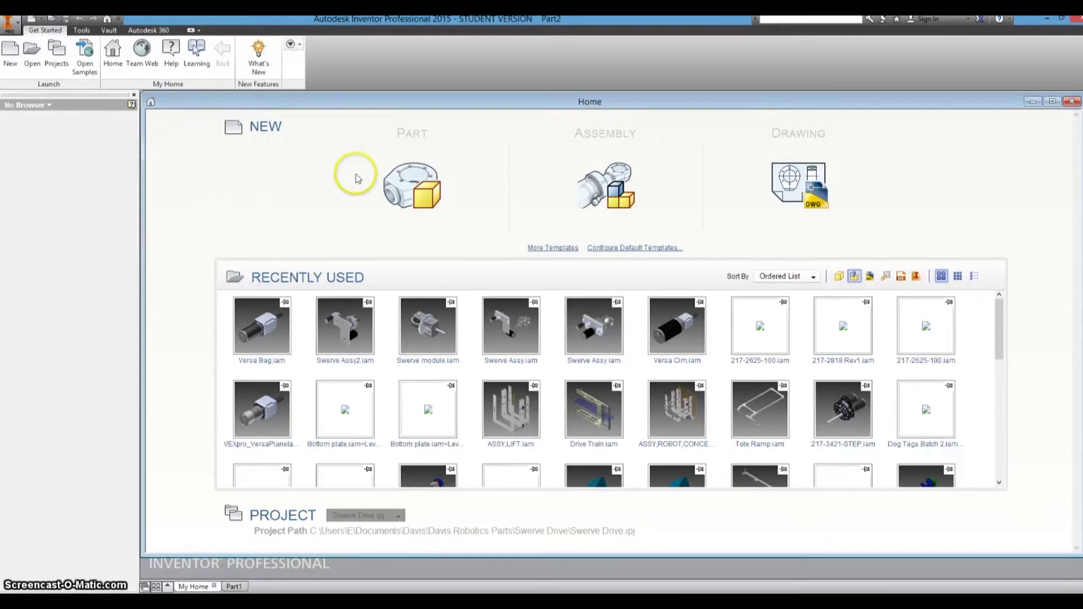
pyautogui.click(417, 185)
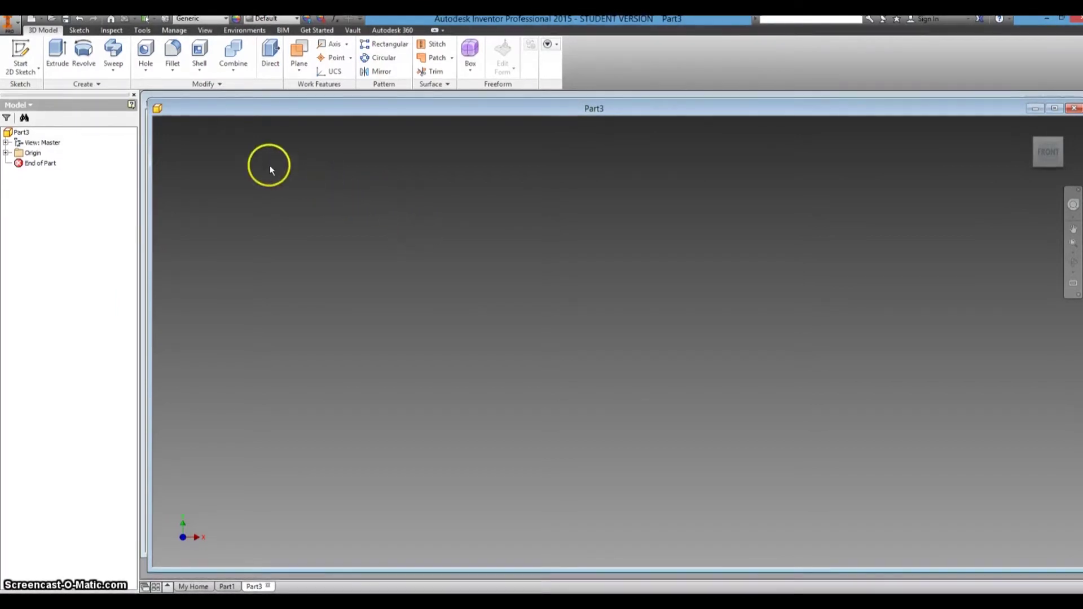
# - Start a sketch on the XY plane and draw a rectangle 1.7 wide
pyautogui.click(30, 51)
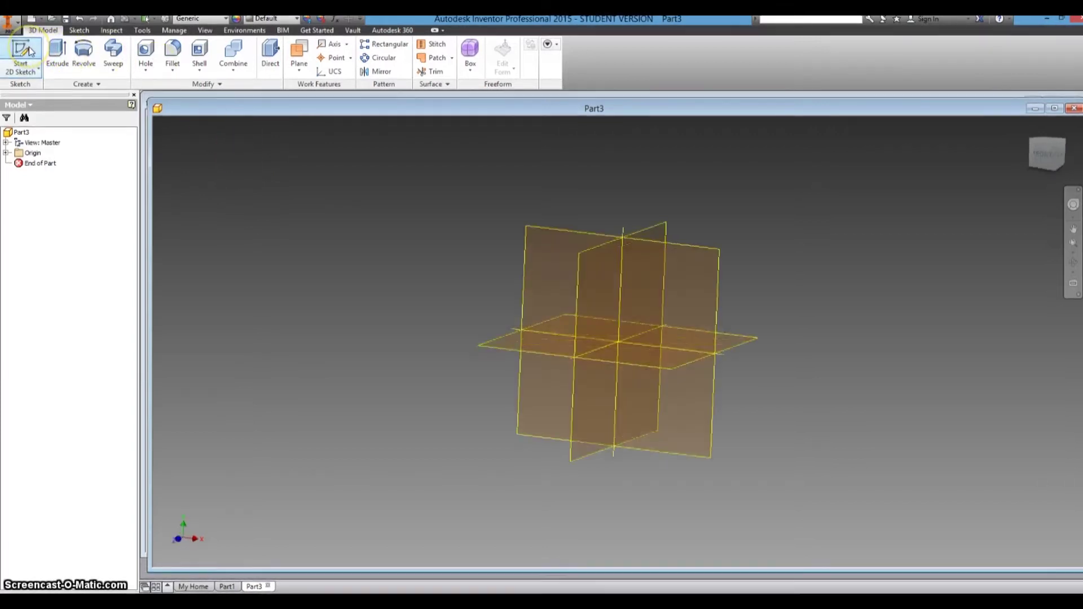
pyautogui.click(683, 303)
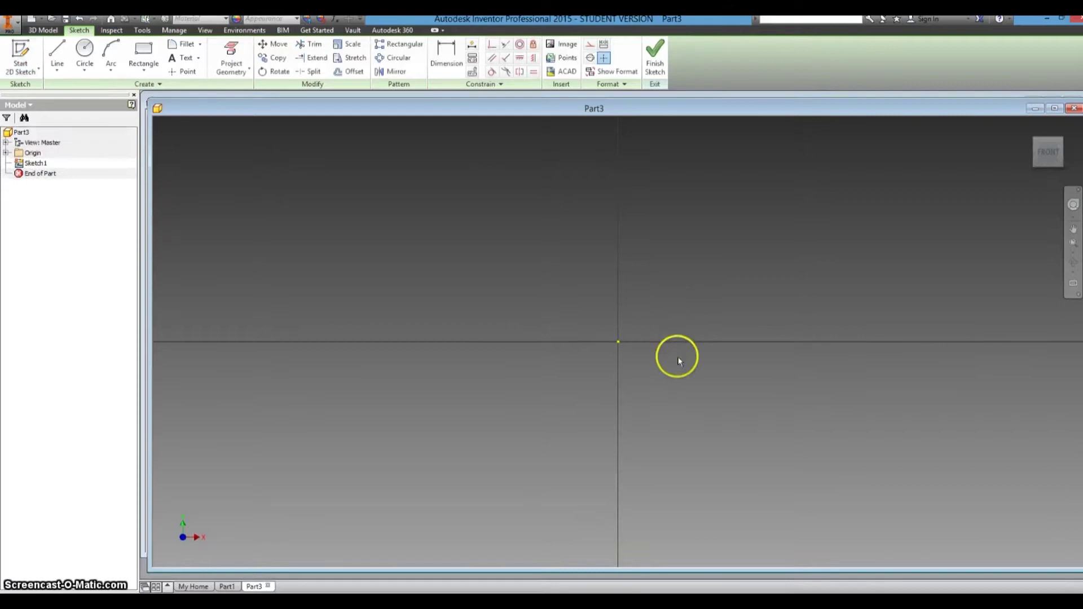
pyautogui.click(148, 46)
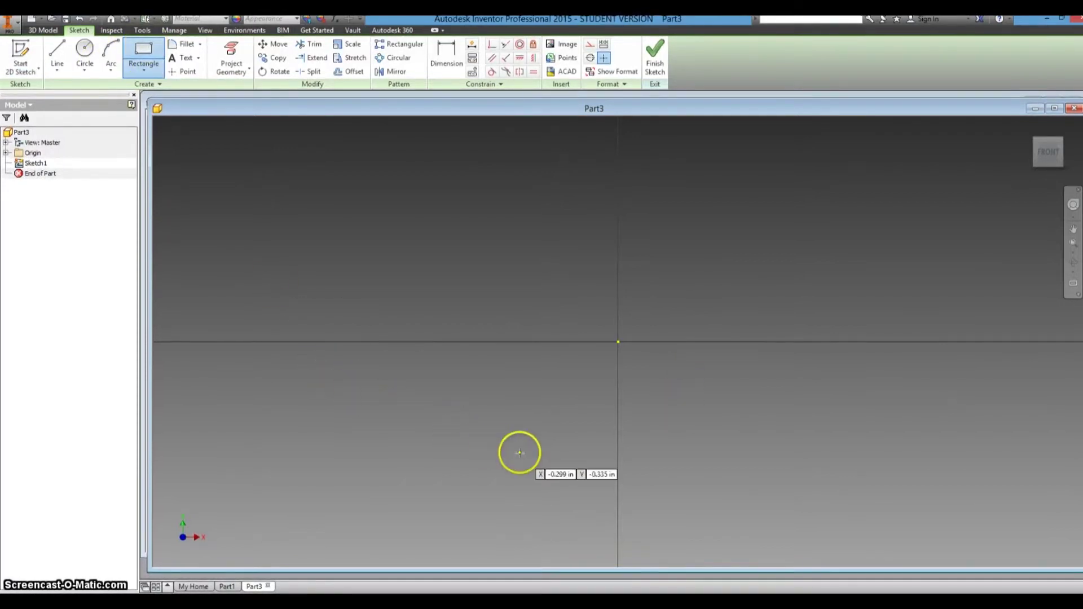
pyautogui.click(482, 451)
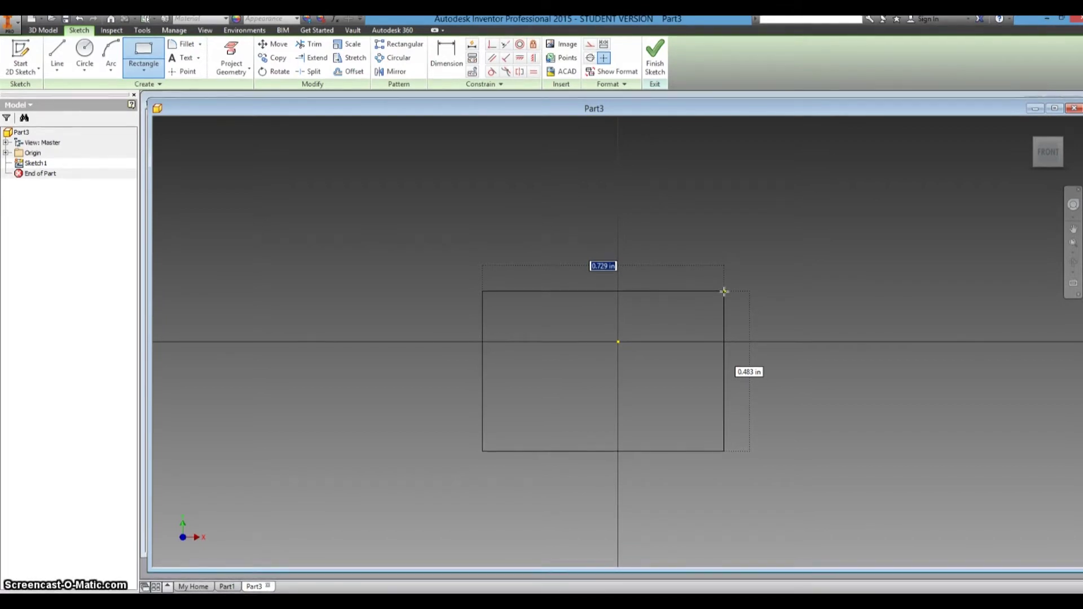
pyautogui.write('1.7')
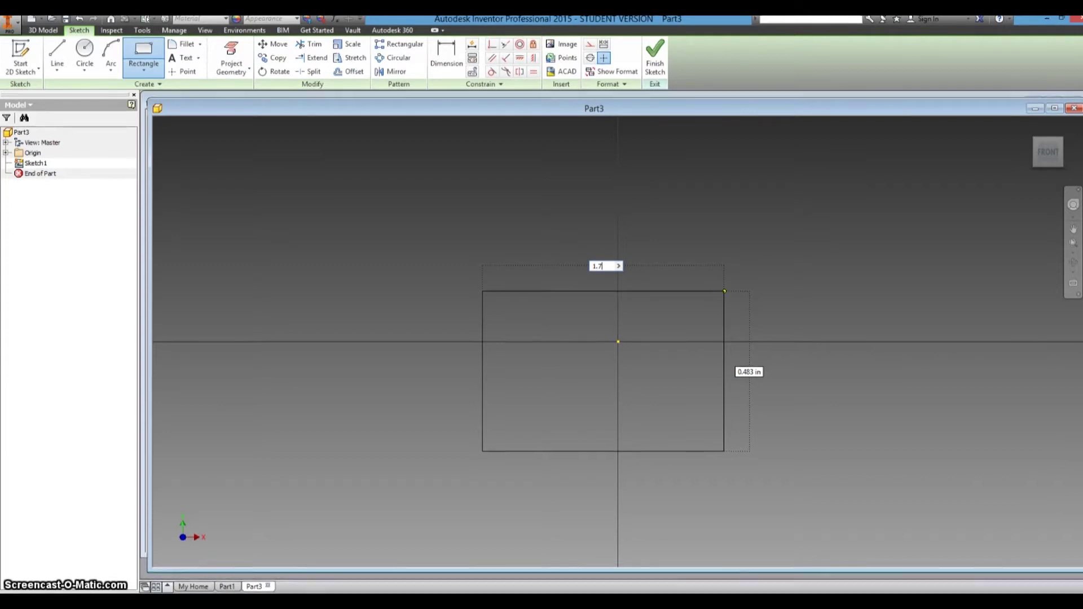
pyautogui.press('Return')
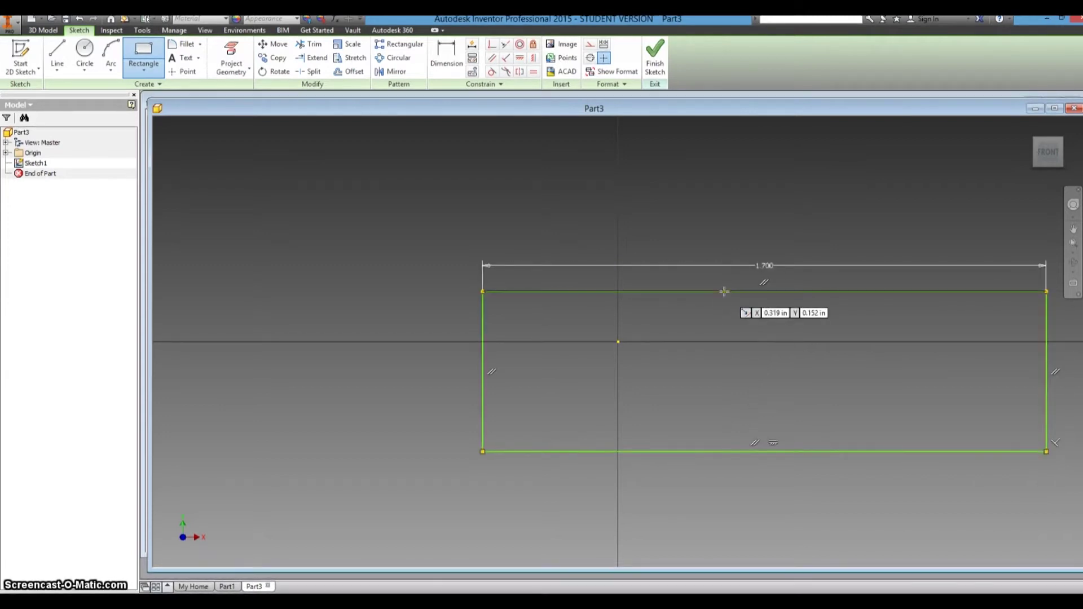
# - Dimension the rectangle's height to 1.2 and maximize the Part3 window
pyautogui.click(435, 64)
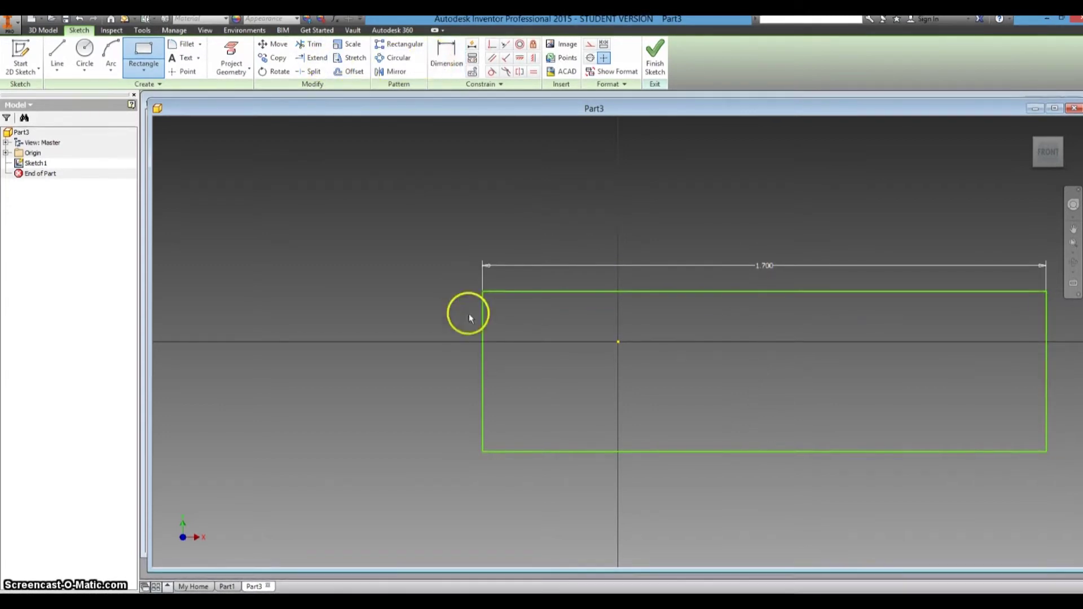
pyautogui.click(480, 321)
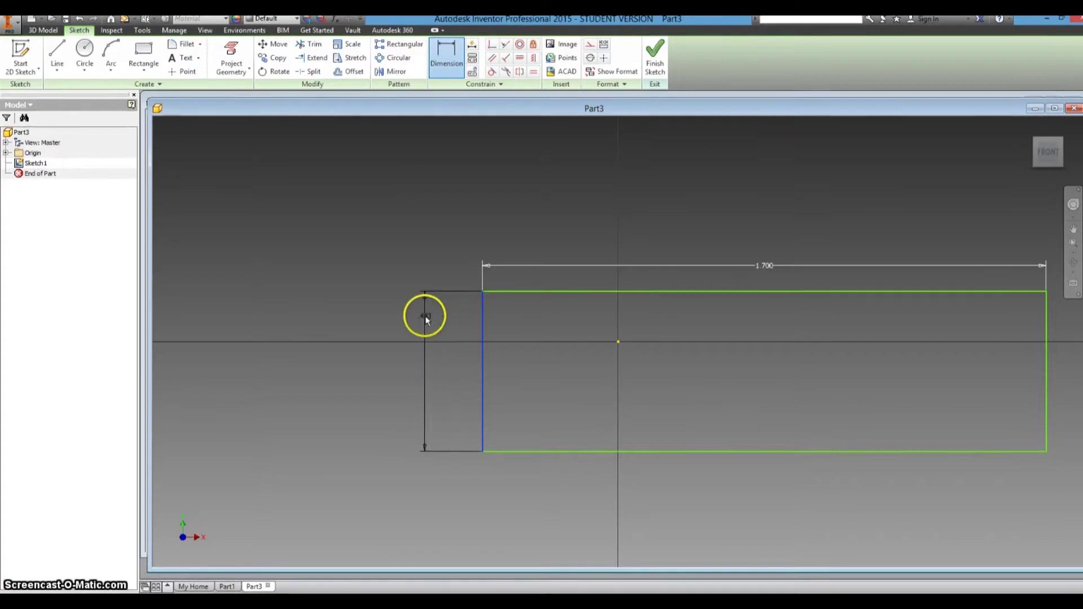
pyautogui.click(424, 319)
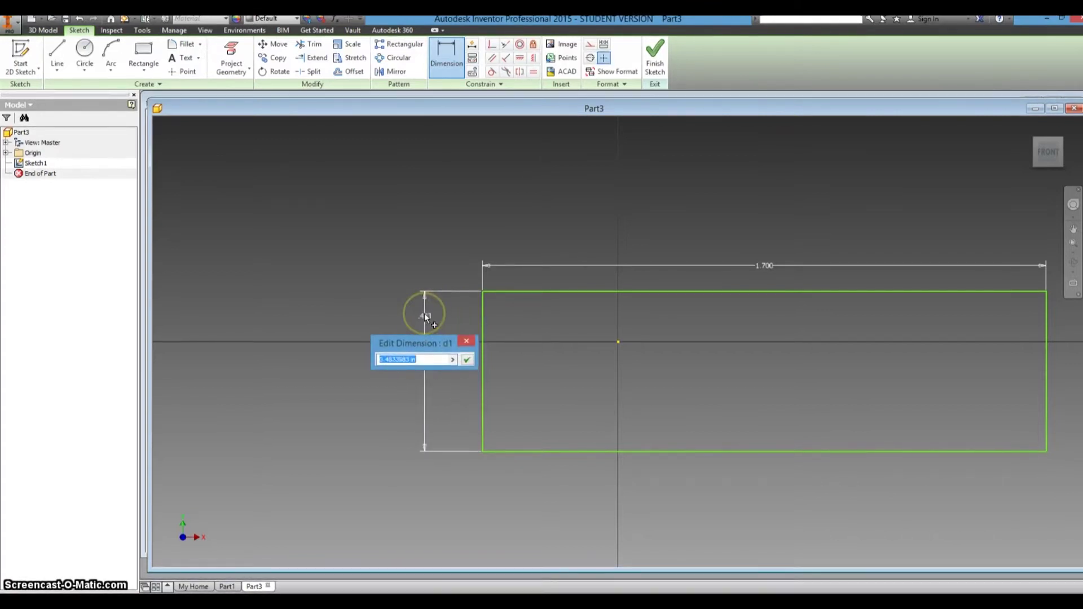
pyautogui.write('1.2')
pyautogui.press('Return')
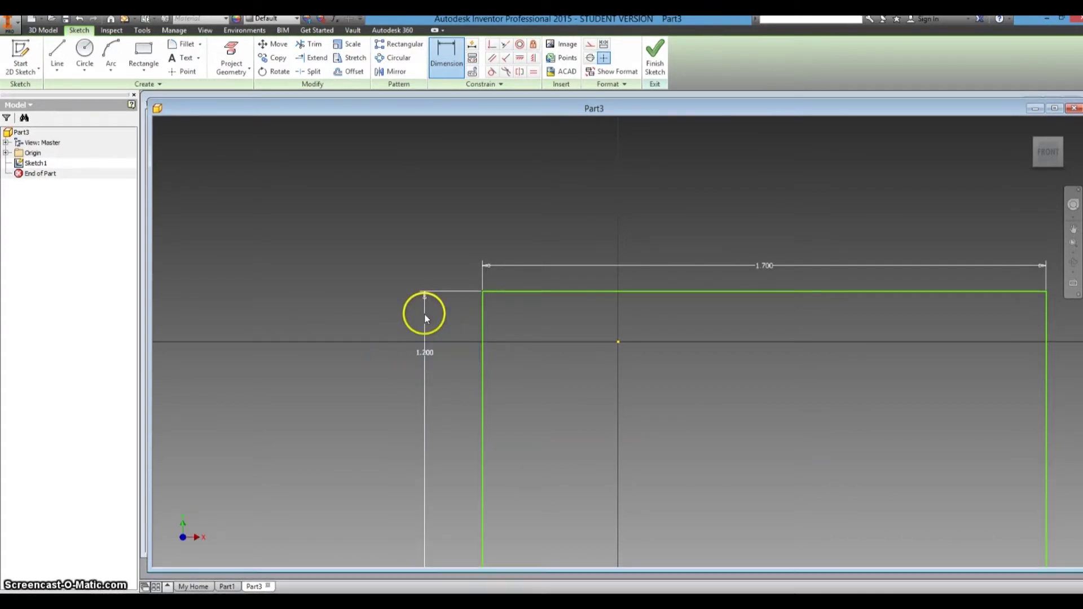
pyautogui.press('Home')
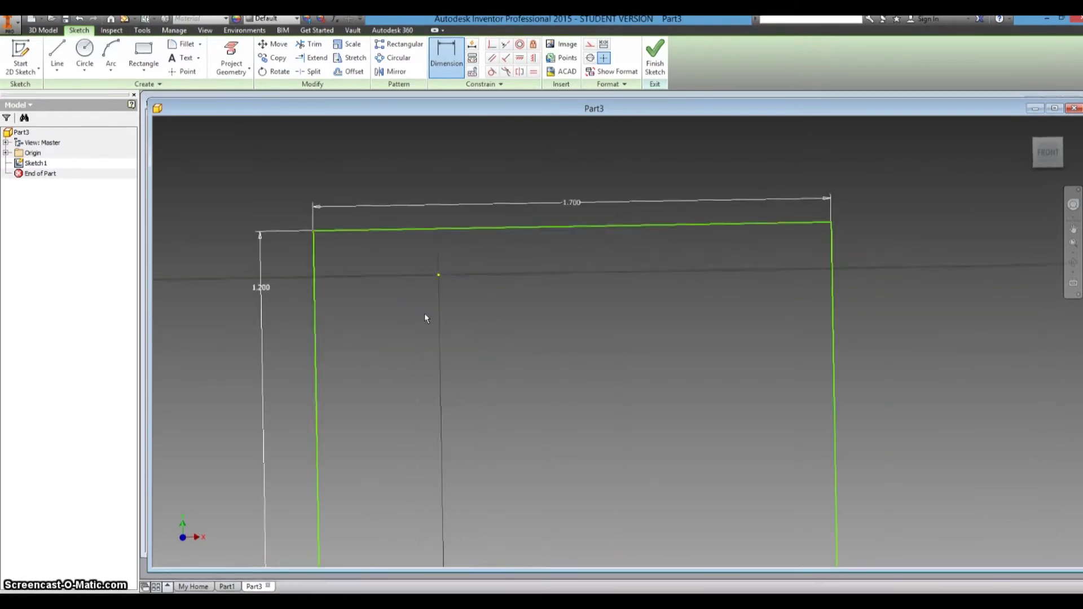
pyautogui.click(328, 182)
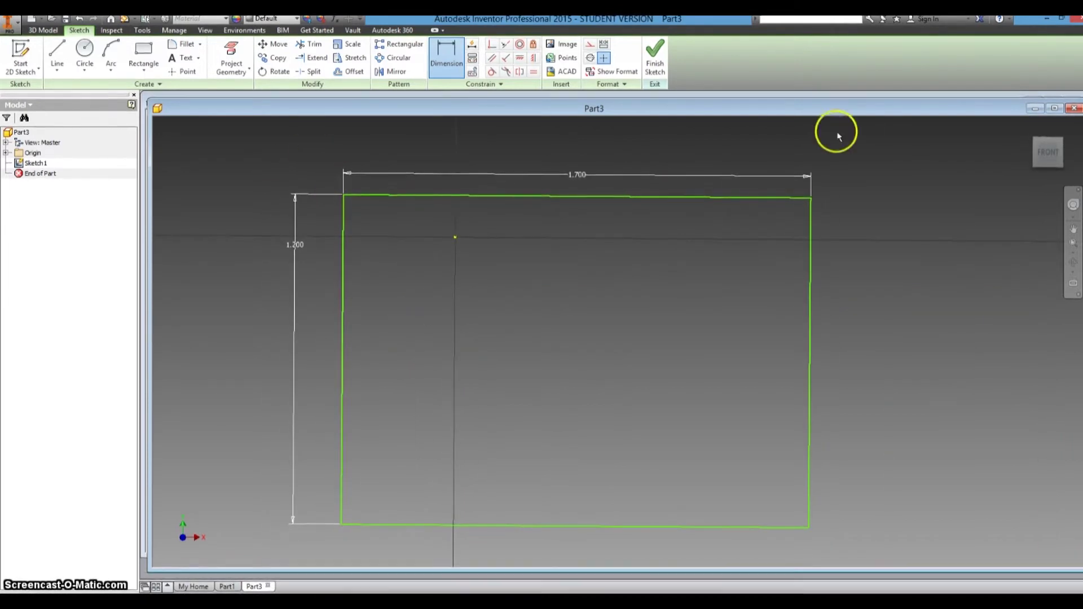
pyautogui.click(1055, 109)
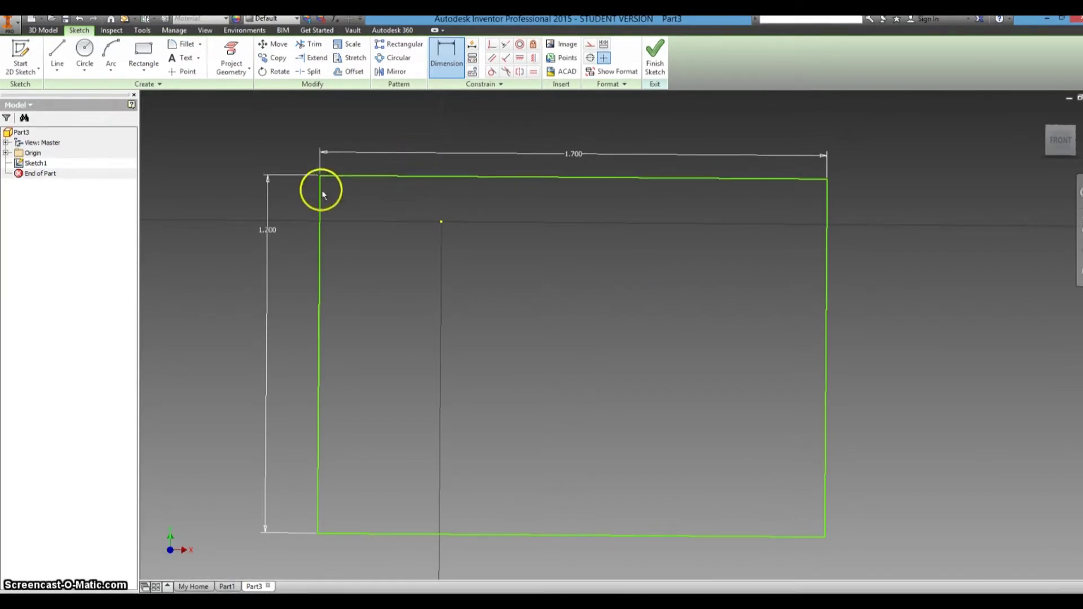
# - Draw a second, smaller rectangle standing on the large rectangle's top edge
pyautogui.press('F6')
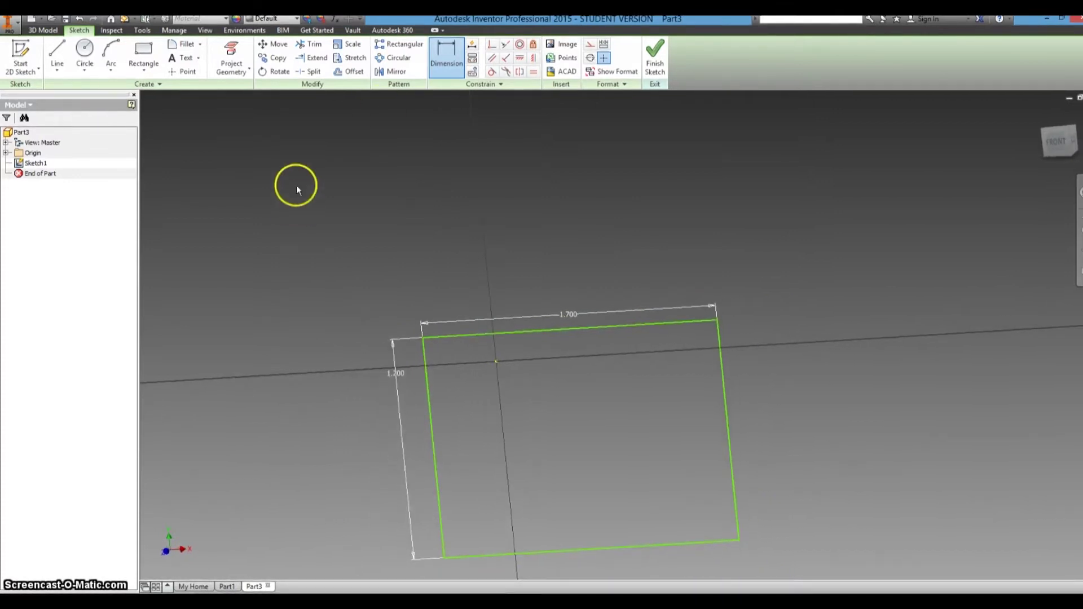
pyautogui.keyDown('shift'); pyautogui.moveTo(295, 187); pyautogui.dragTo(511, 307, button='middle'); pyautogui.keyUp('shift')
pyautogui.click(147, 54)
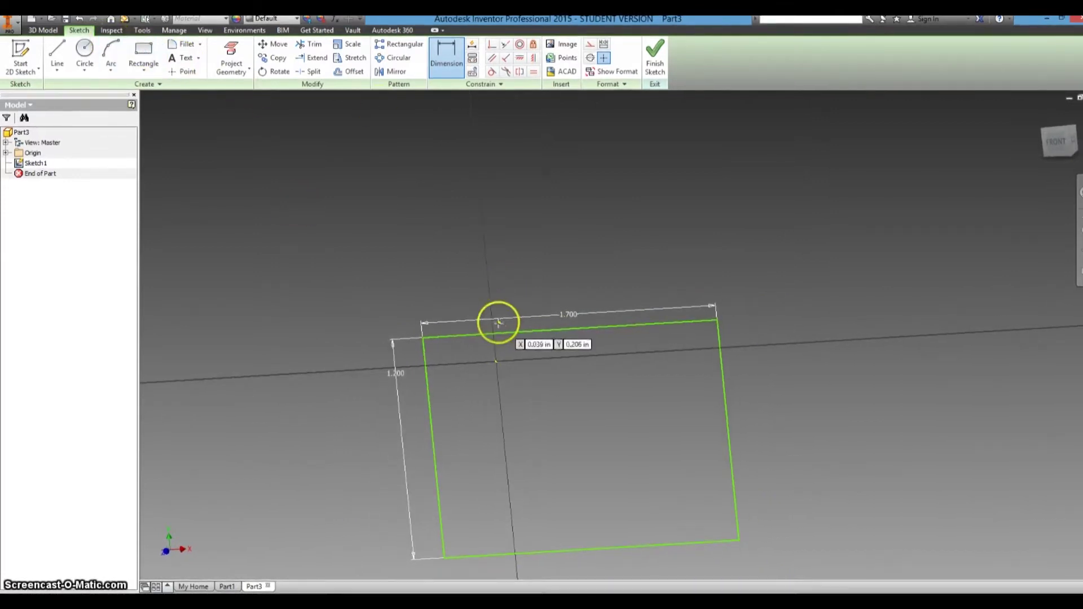
pyautogui.click(506, 331)
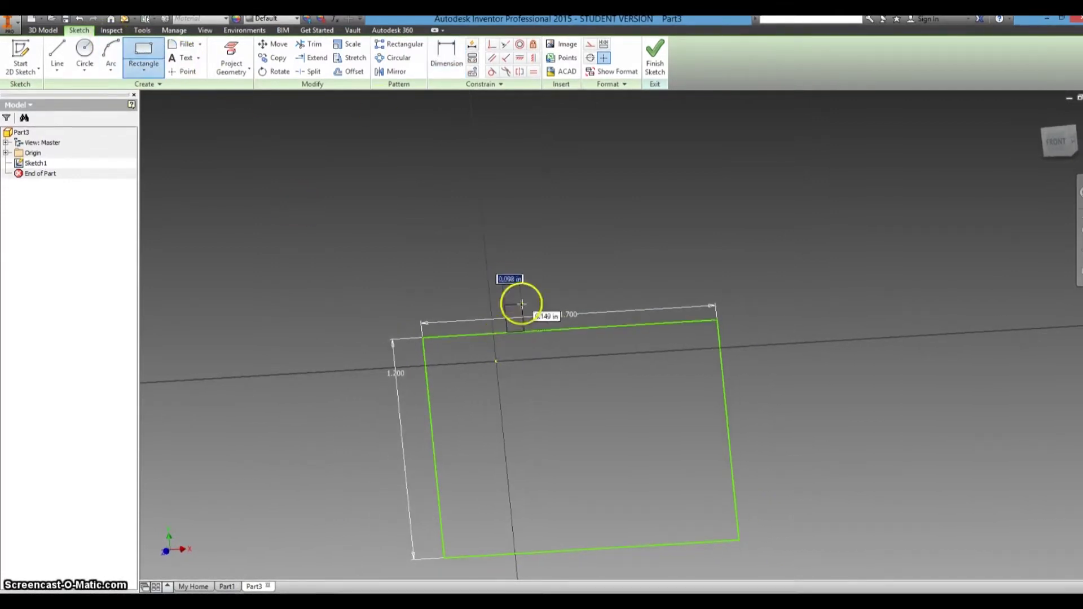
pyautogui.click(593, 225)
# - Dimension the small rectangle to .600 wide and .700 tall
pyautogui.click(446, 56)
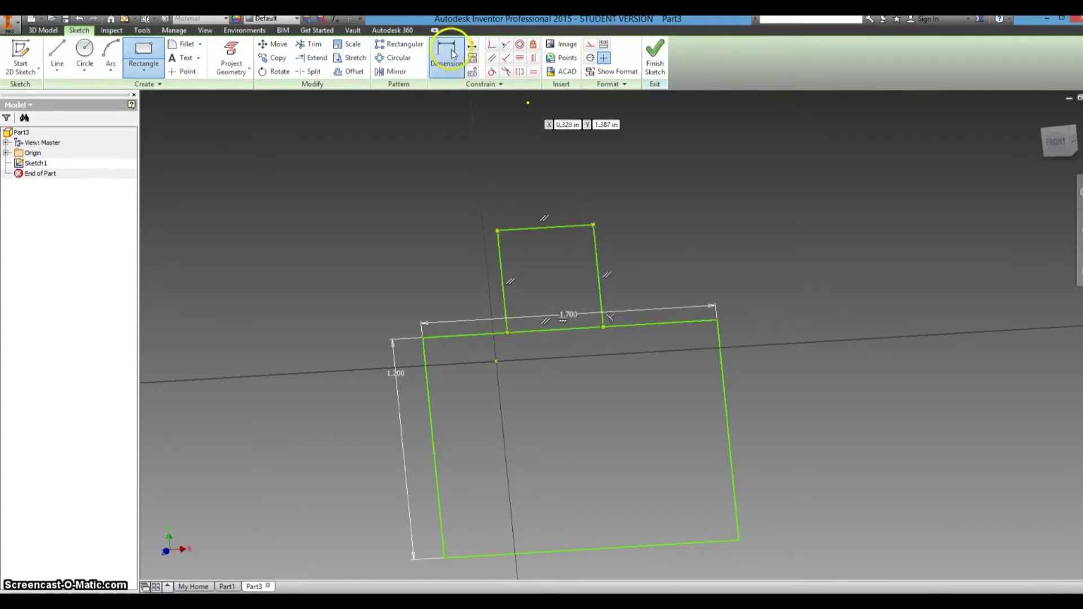
pyautogui.click(571, 227)
pyautogui.click(562, 204)
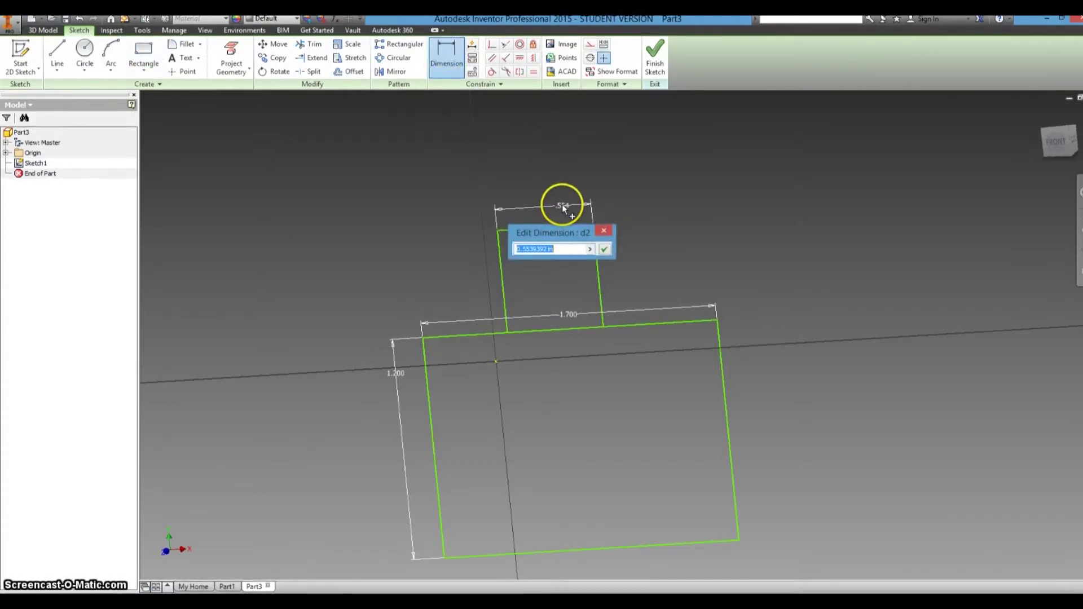
pyautogui.press('Return')
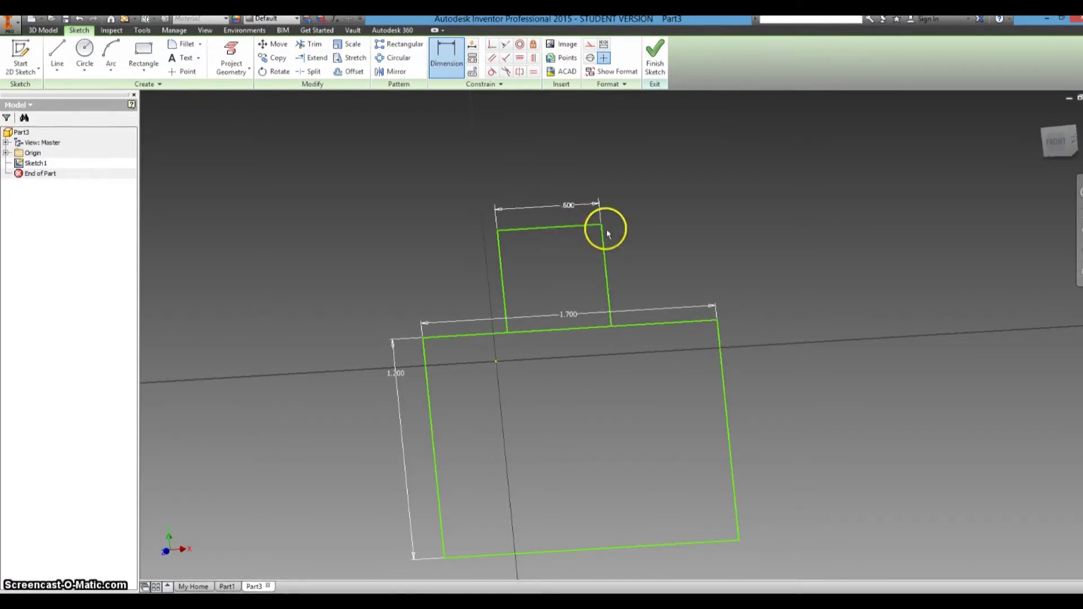
pyautogui.click(607, 258)
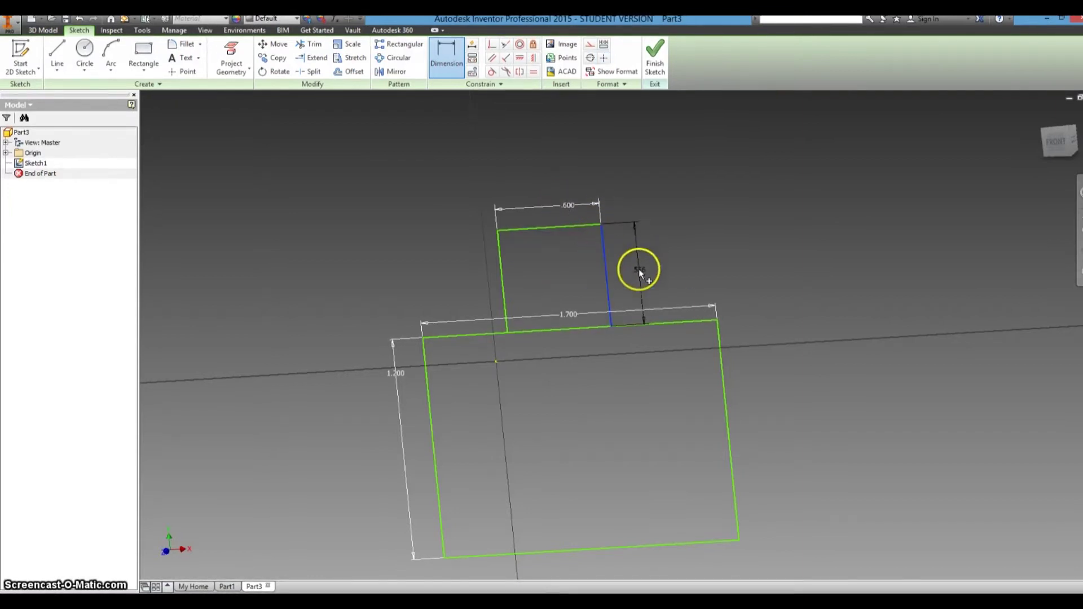
pyautogui.click(639, 268)
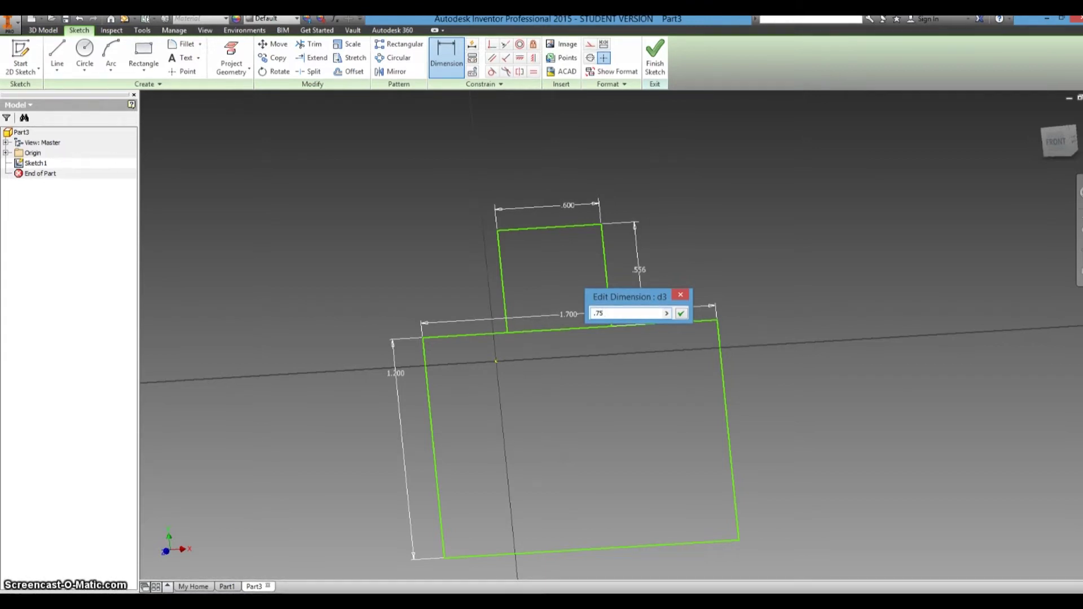
pyautogui.press('Return')
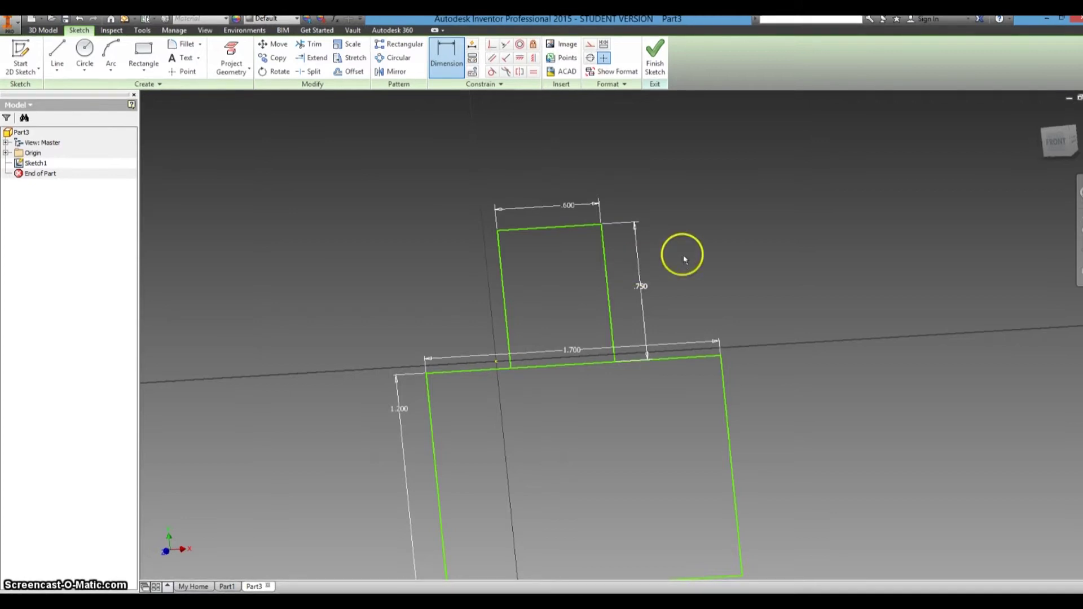
pyautogui.doubleClick(640, 286)
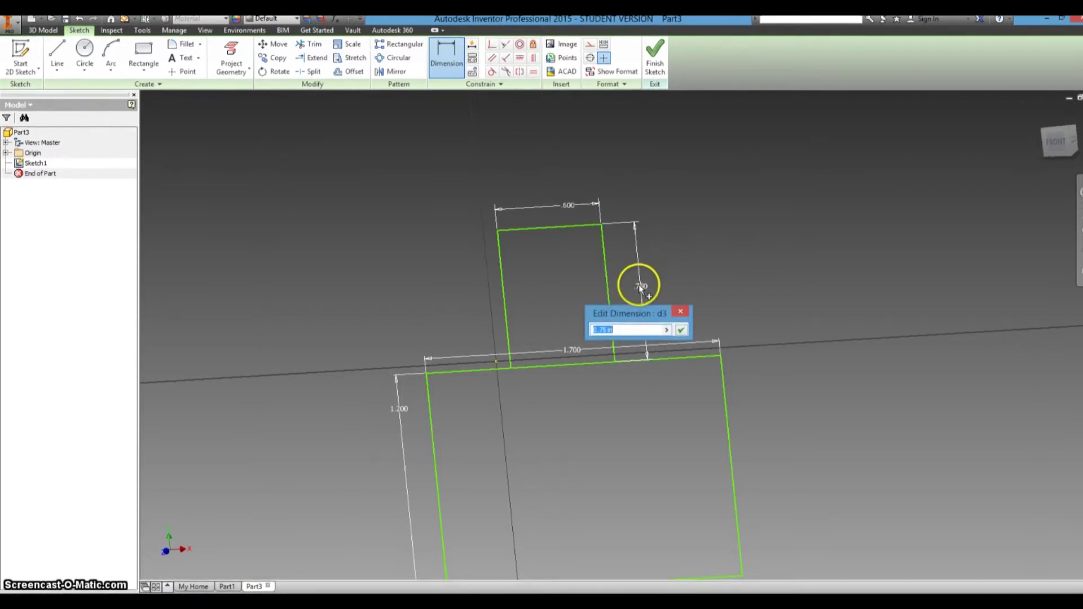
pyautogui.press('Return')
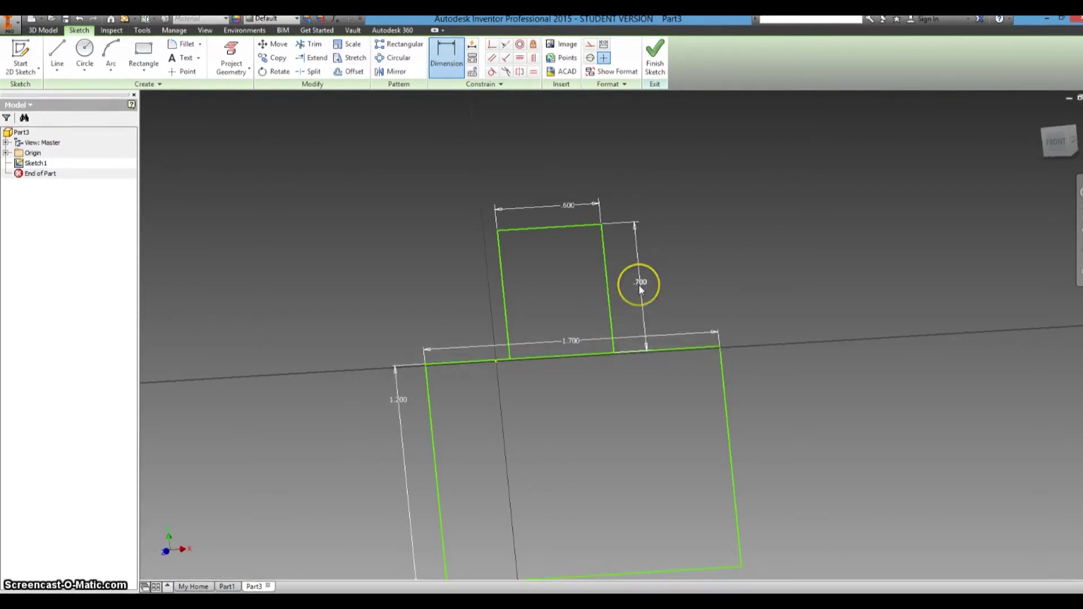
# - Vertically constrain the small rectangle's bottom midpoint to the base rectangle's top-edge midpoint
pyautogui.click(629, 277)
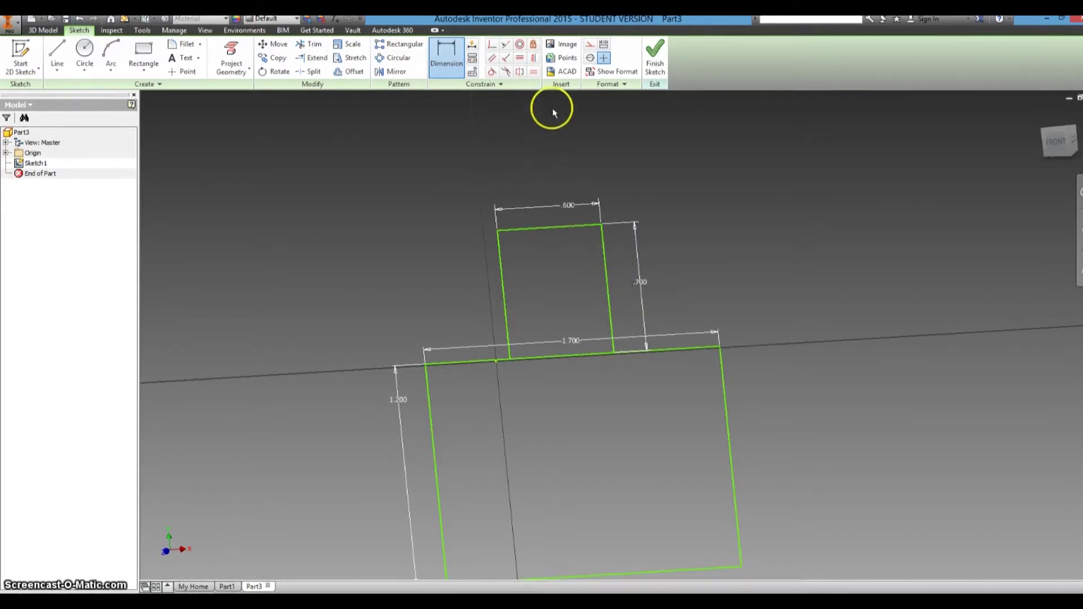
pyautogui.click(533, 57)
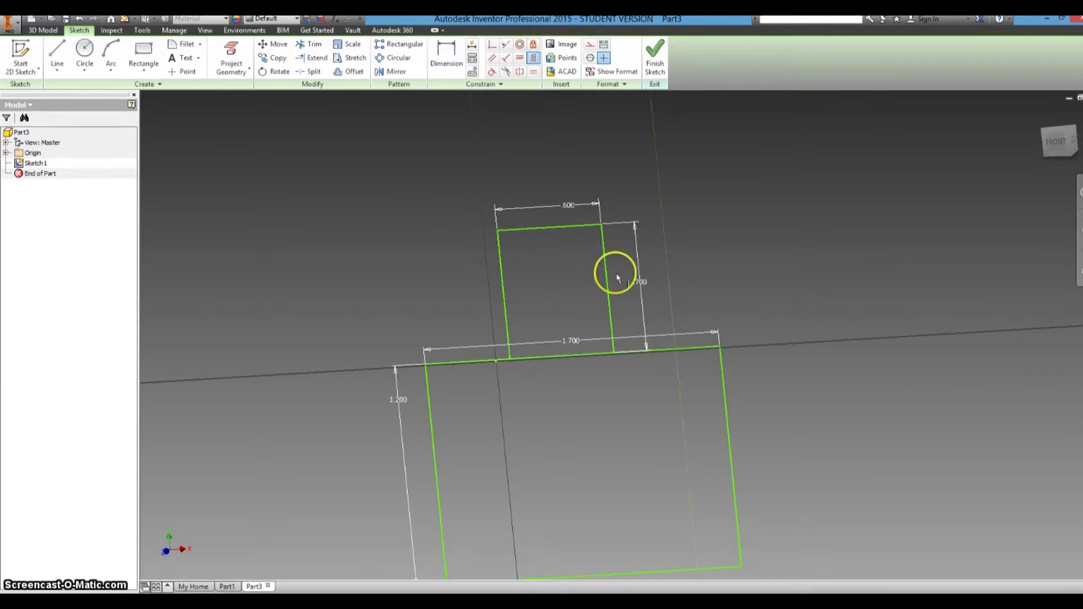
pyautogui.click(550, 228)
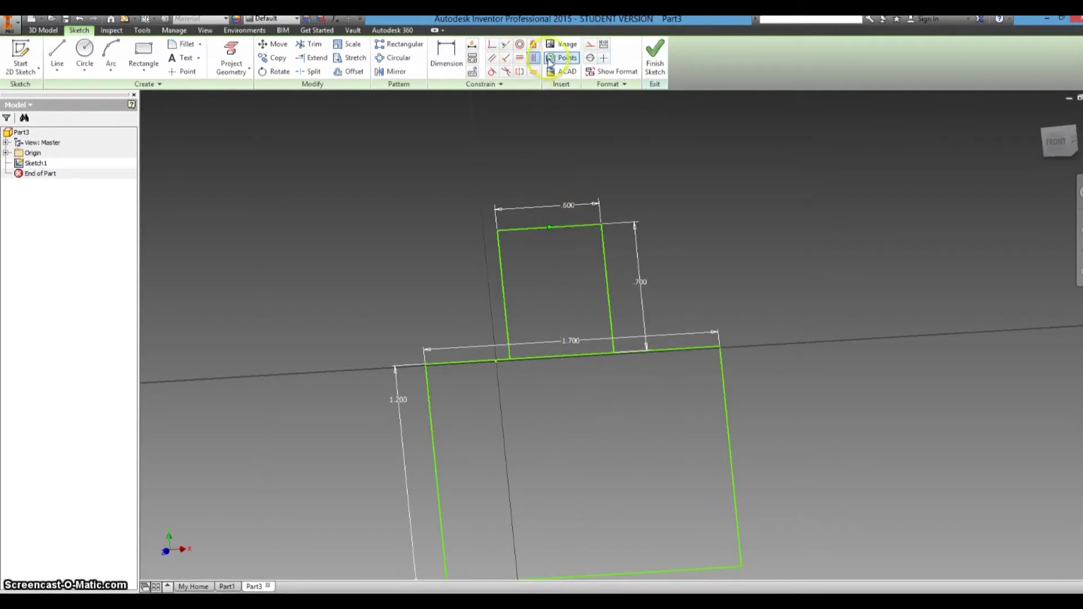
pyautogui.click(572, 356)
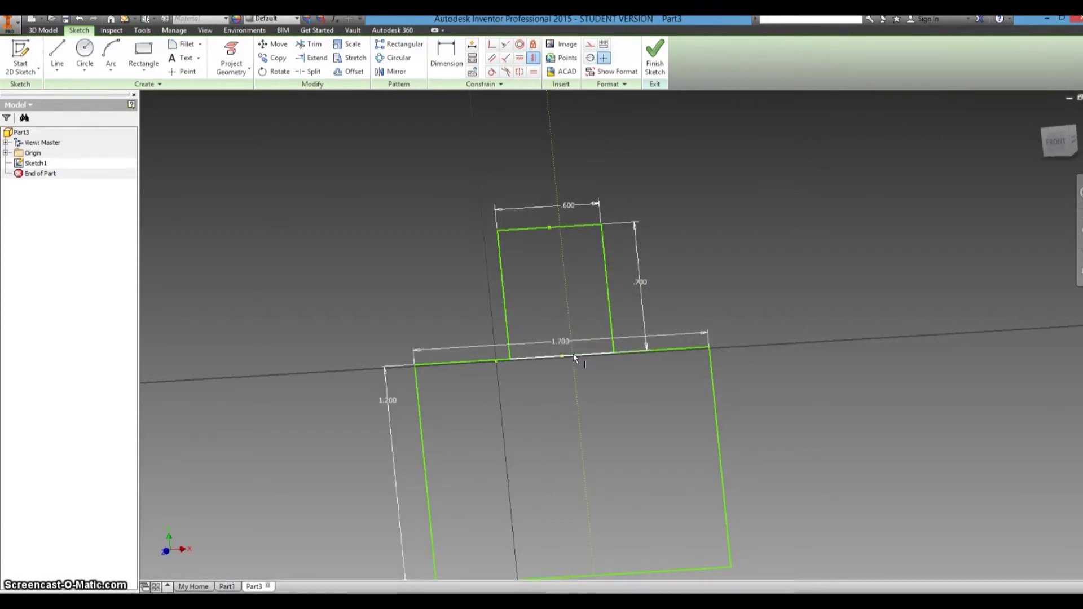
pyautogui.moveTo(574, 357)
pyautogui.mouseDown()
pyautogui.moveTo(658, 299)
pyautogui.moveTo(649, 307)
pyautogui.mouseUp()
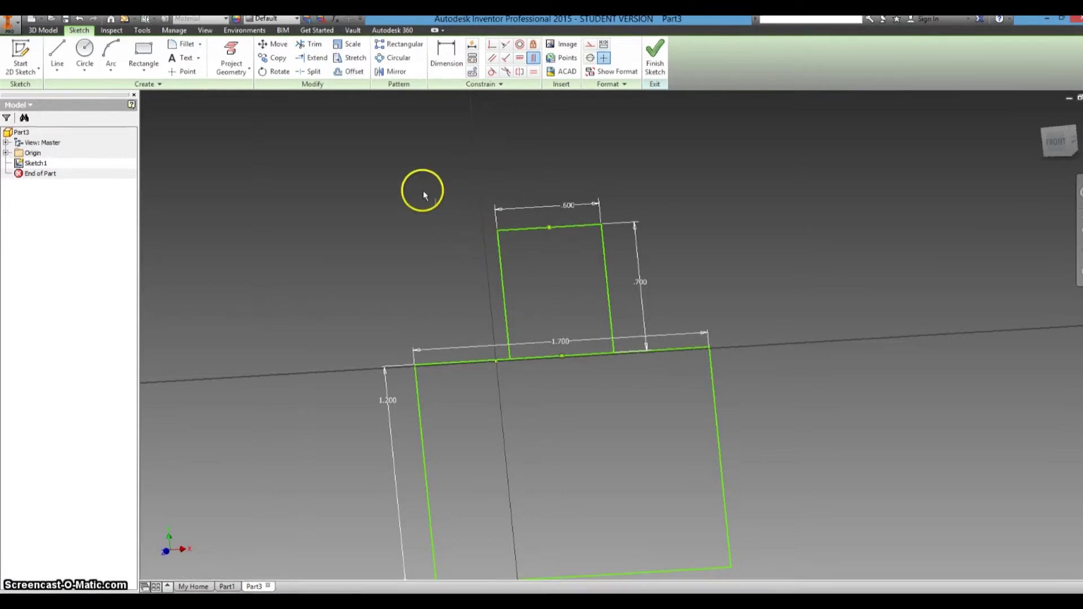
# - Fillet the upper rectangle's top-left and top-right corners with a 0.300 radius
pyautogui.click(179, 45)
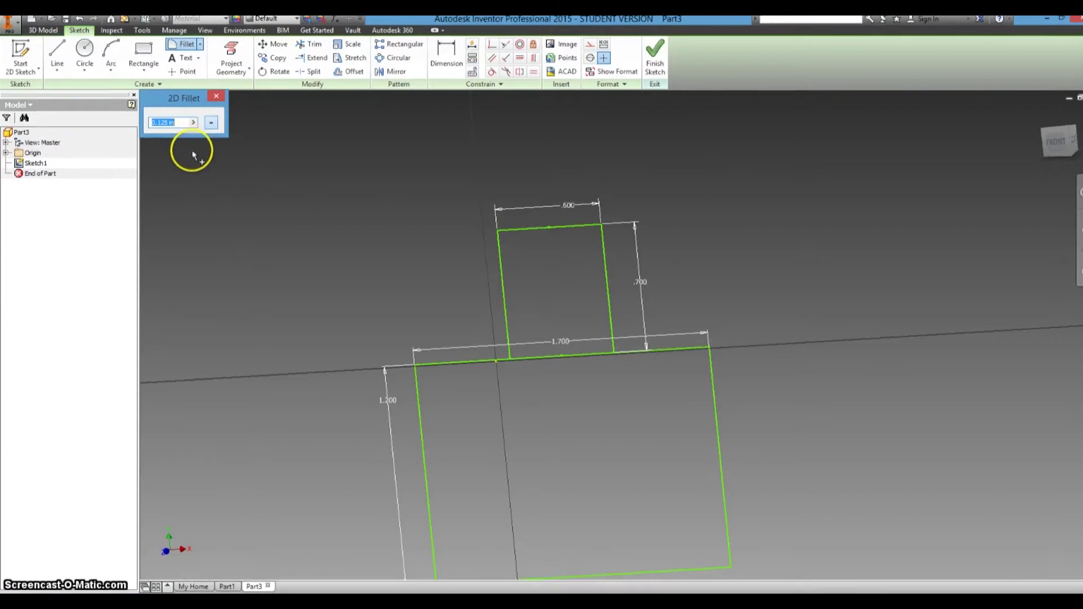
pyautogui.moveTo(513, 208); pyautogui.dragTo(395, 202)
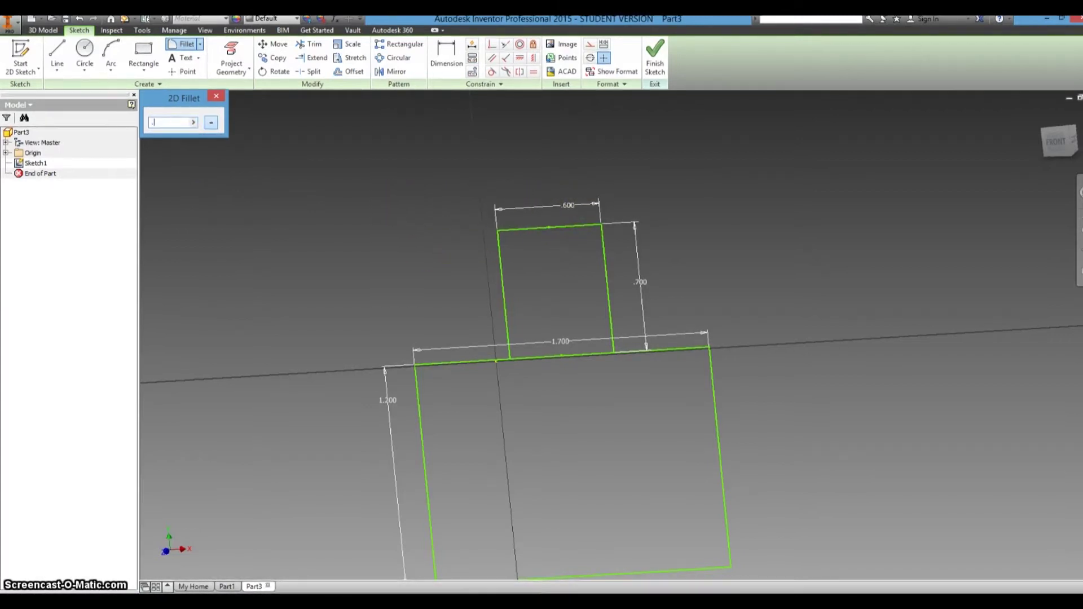
pyautogui.press('Escape')
pyautogui.click(741, 275)
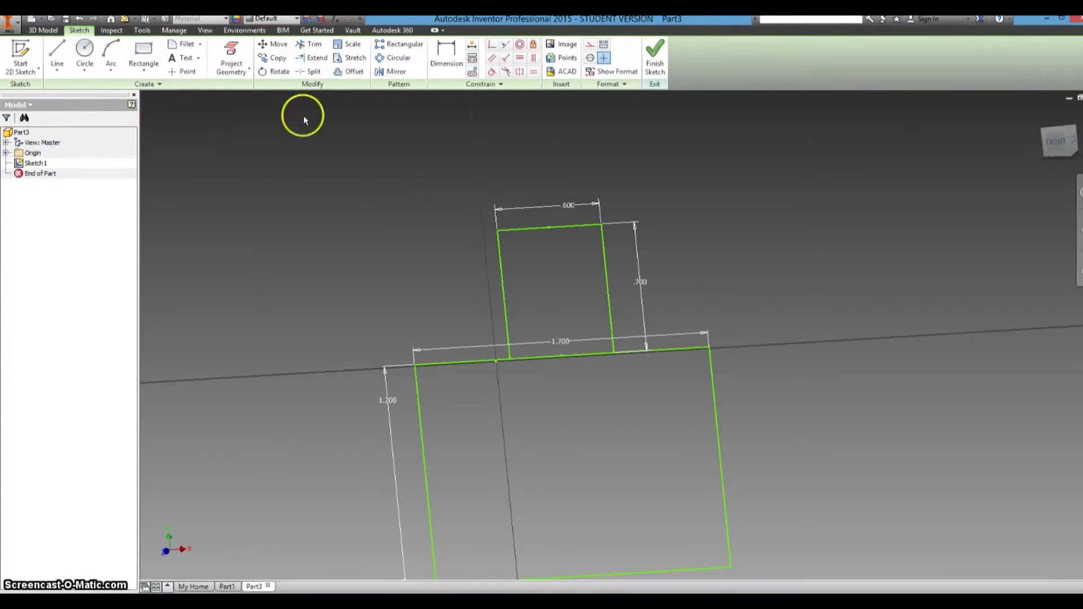
pyautogui.click(183, 45)
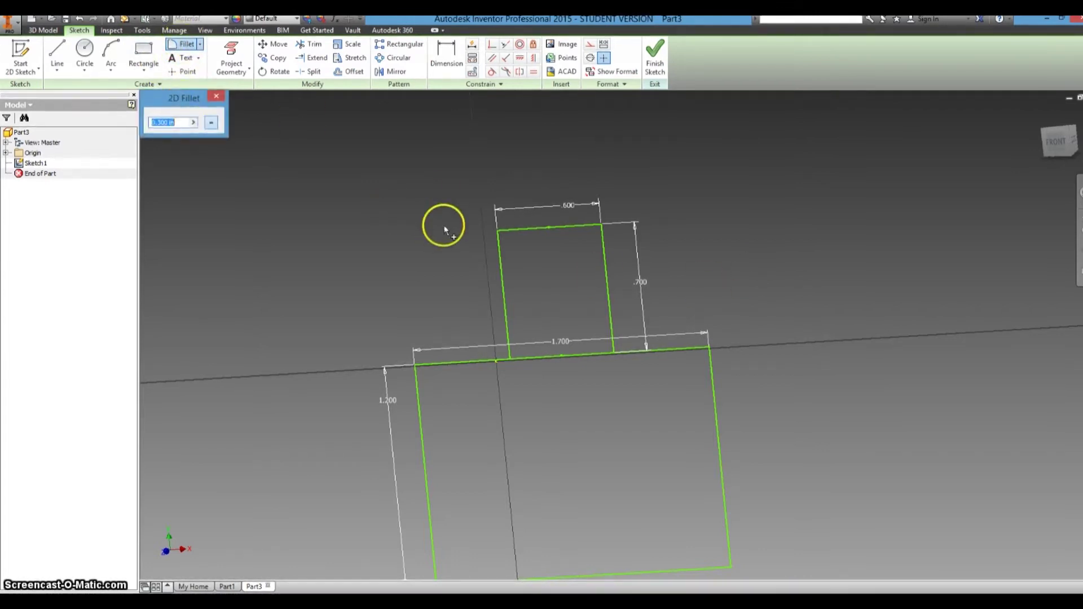
pyautogui.click(514, 232)
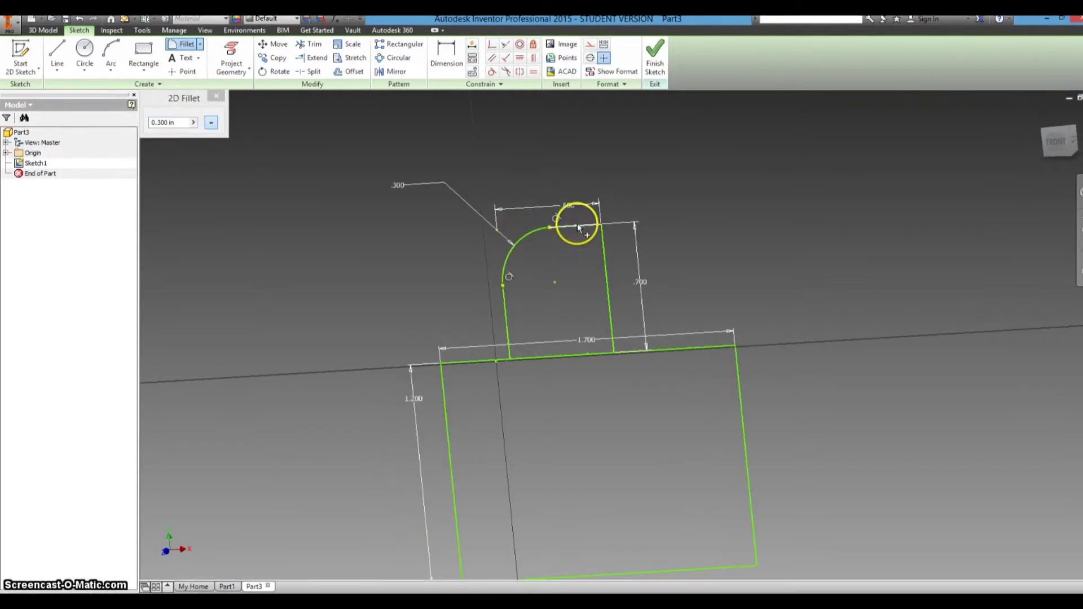
pyautogui.click(602, 240)
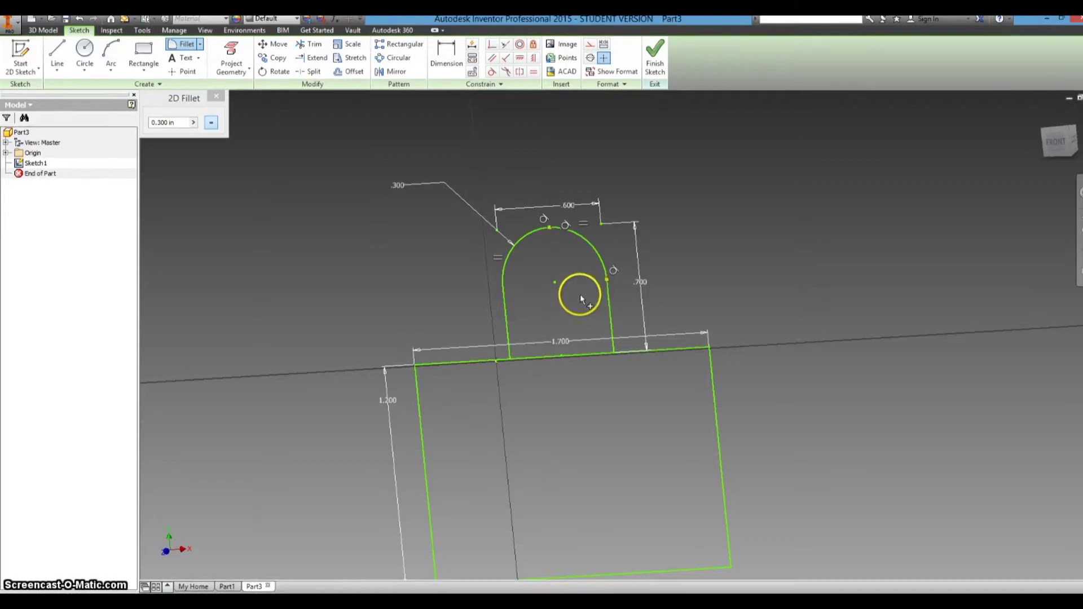
pyautogui.click(216, 97)
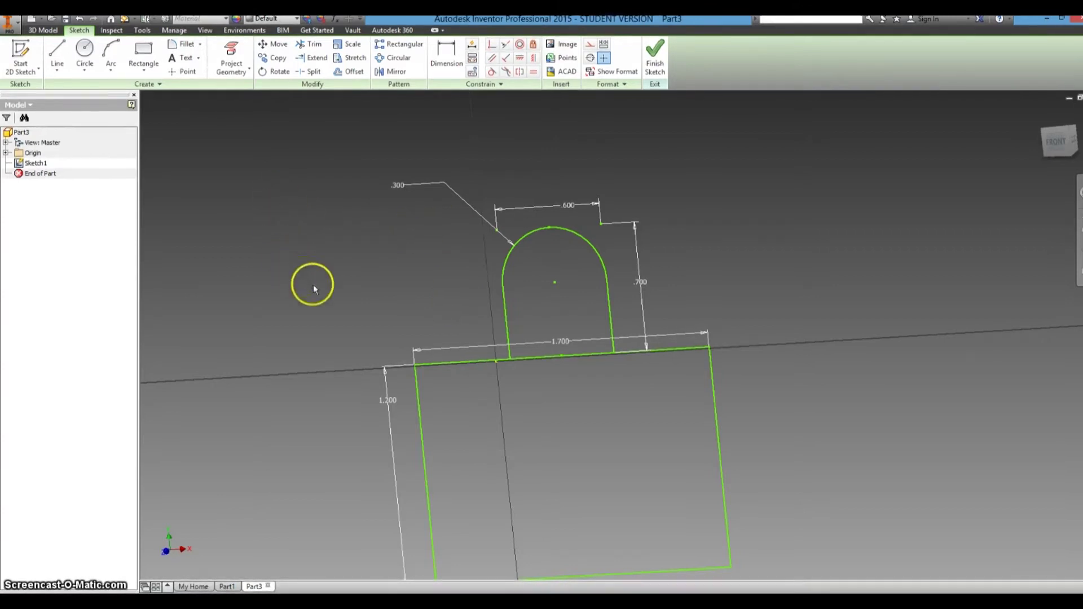
# - Draw three-point arcs bulging inward along the left and right sides, top corner to bottom corner
pyautogui.moveTo(314, 268); pyautogui.dragTo(312, 261, button='middle')
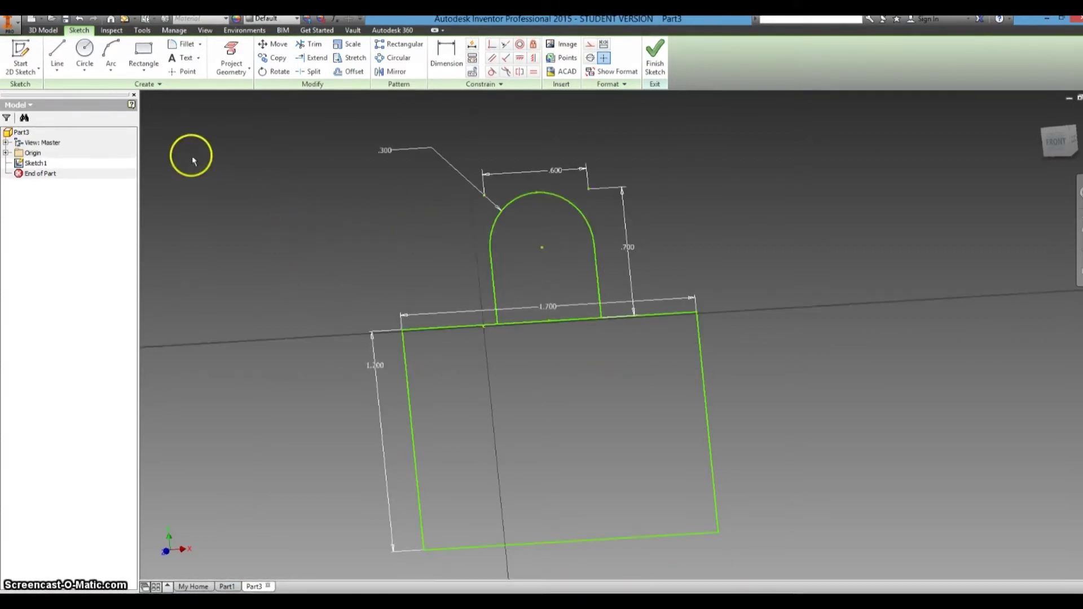
pyautogui.click(109, 51)
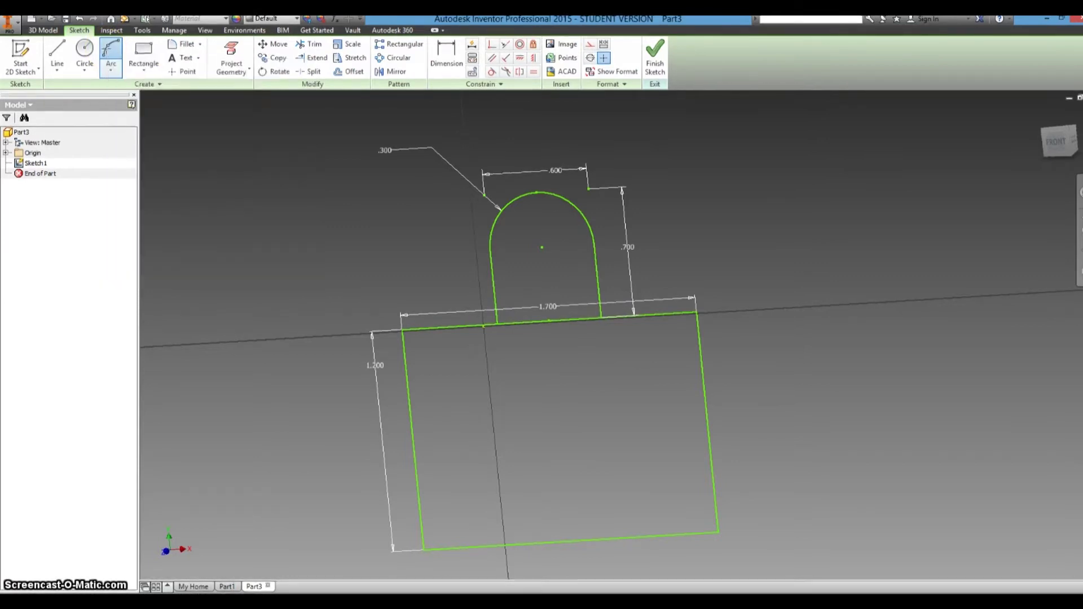
pyautogui.click(402, 330)
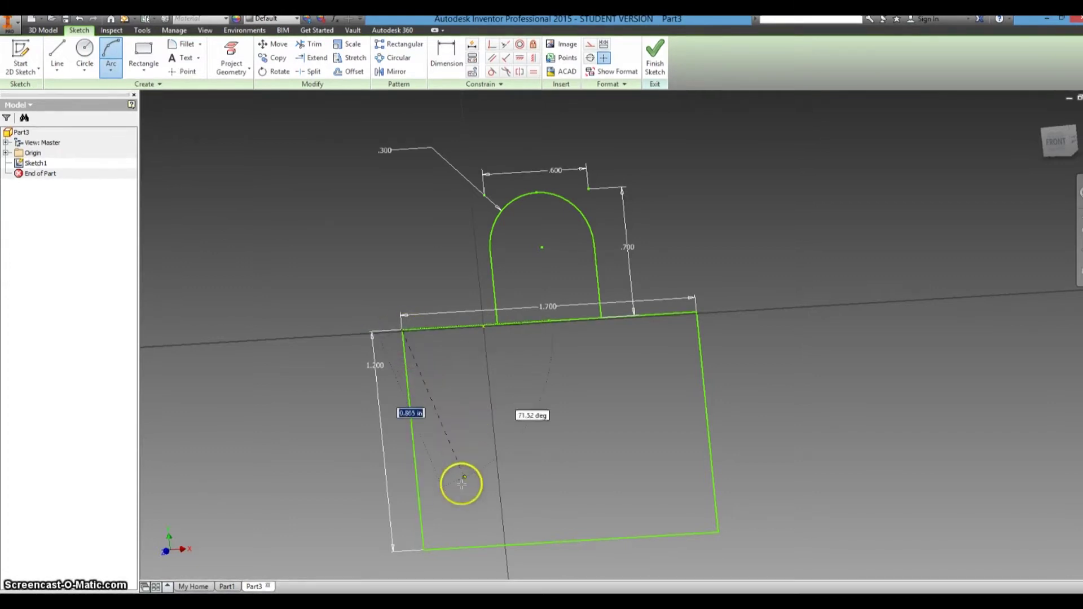
pyautogui.click(423, 550)
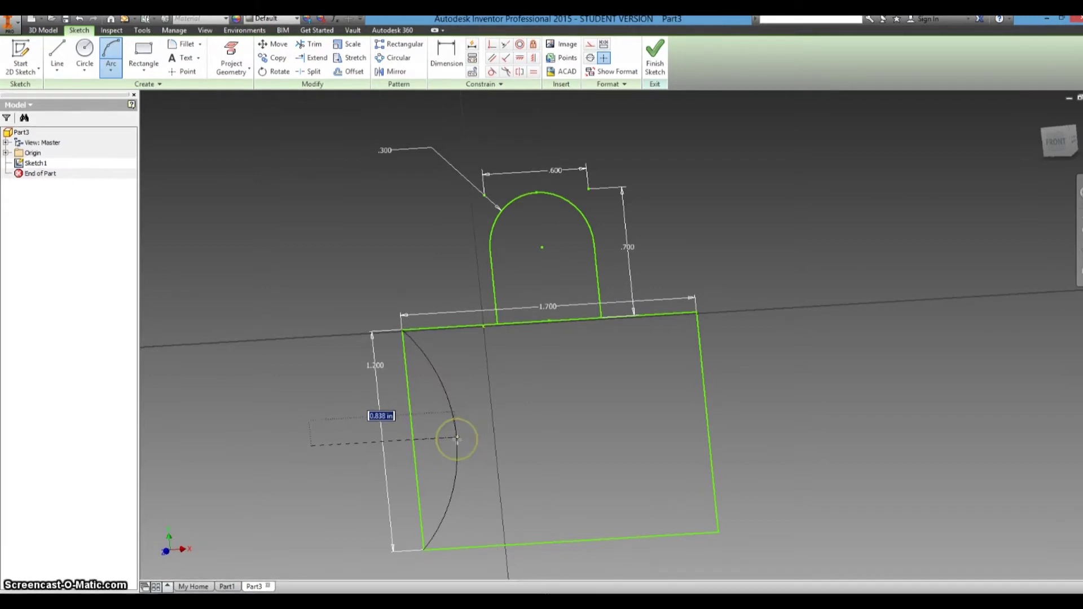
pyautogui.click(457, 438)
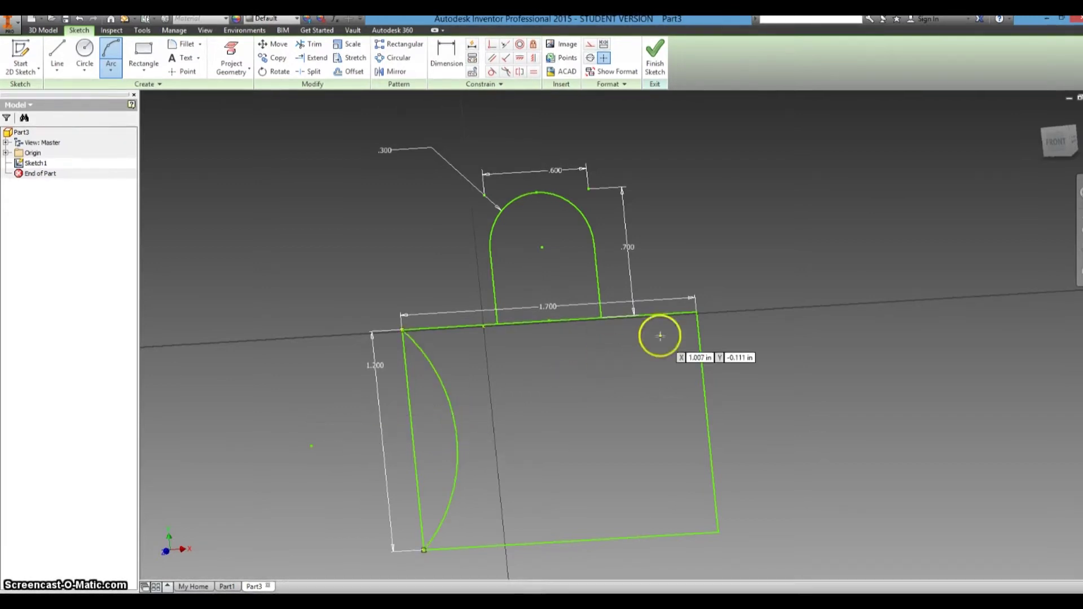
pyautogui.click(695, 314)
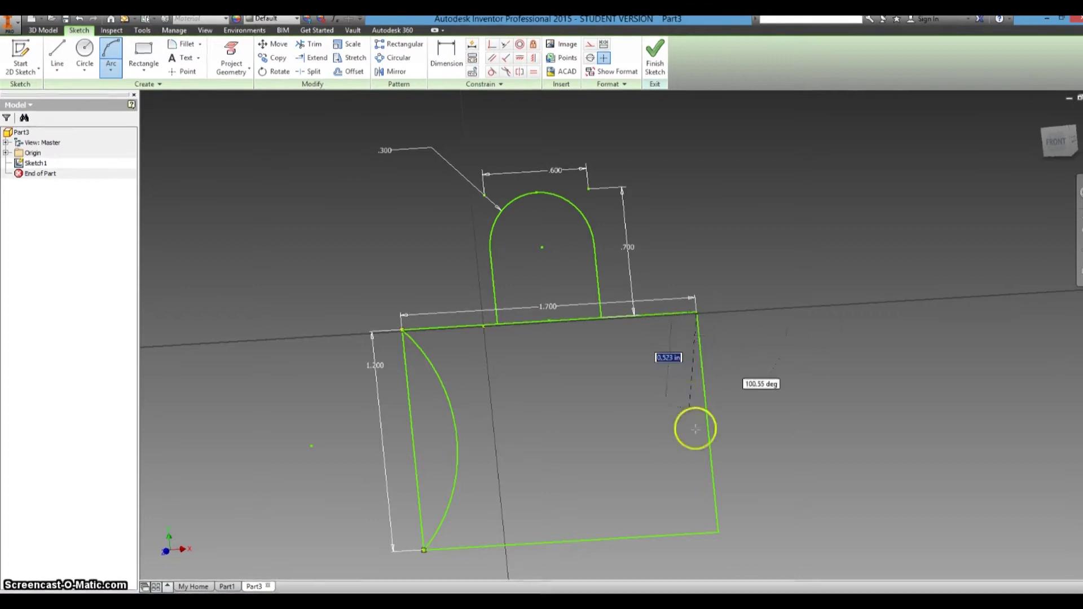
pyautogui.click(714, 527)
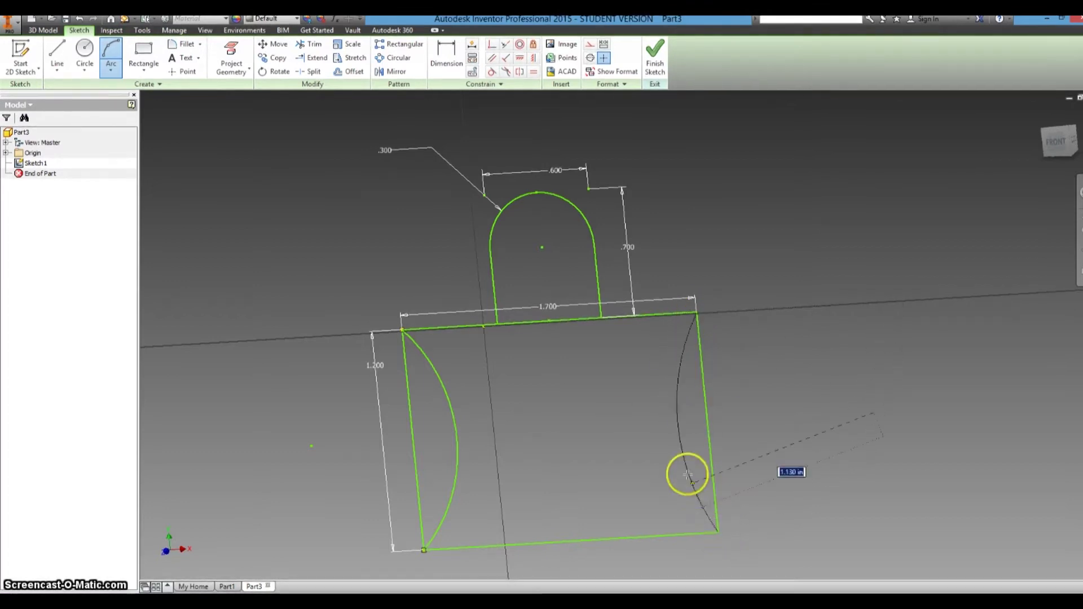
pyautogui.click(660, 424)
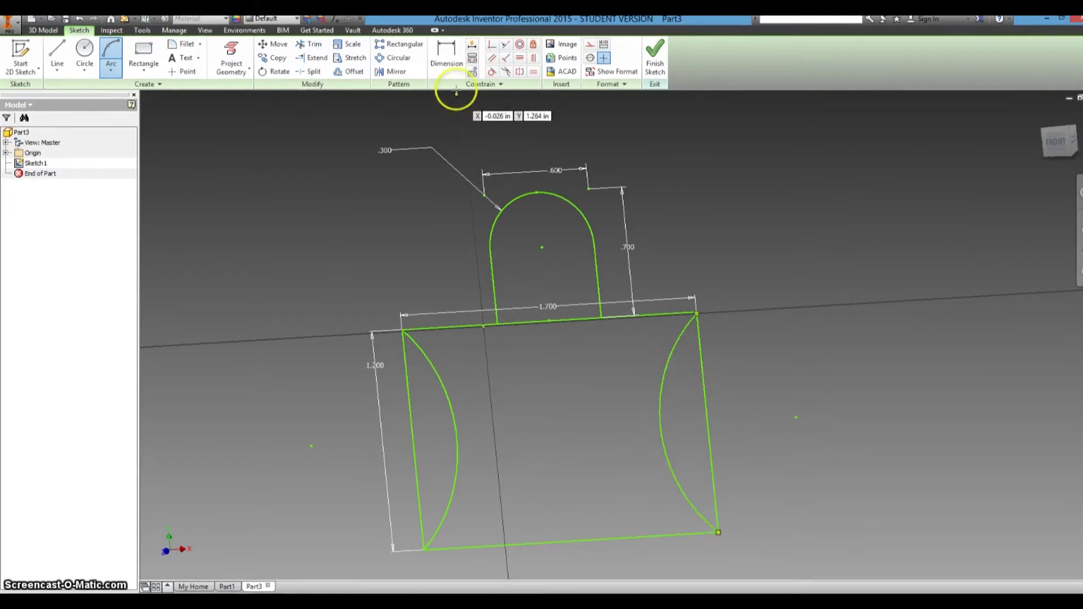
# - Dimension the right and left side arcs' inward bulge to .250 each
pyautogui.press('d')
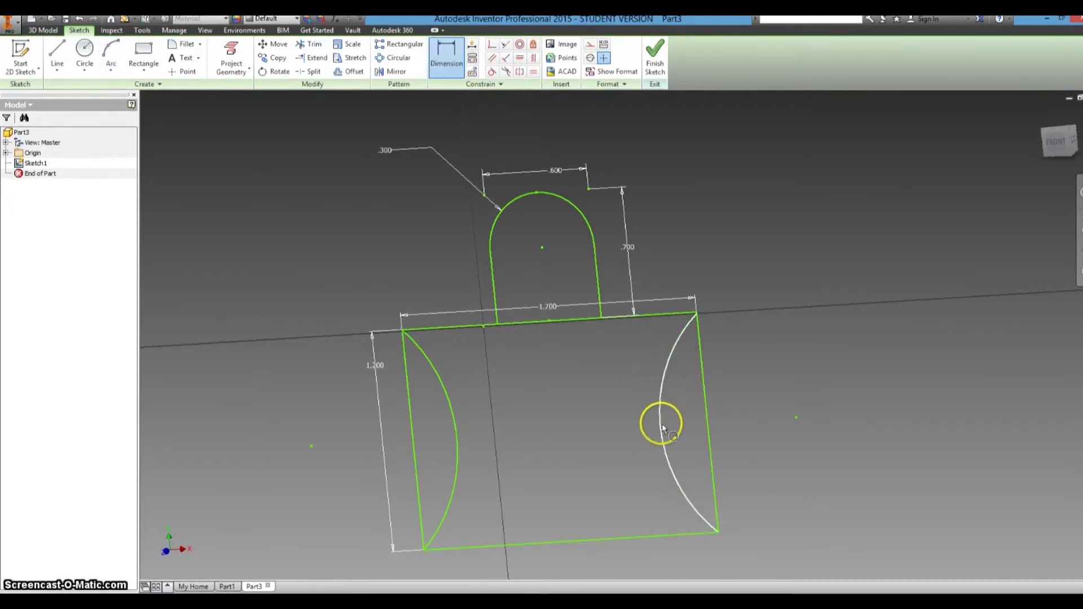
pyautogui.click(679, 423)
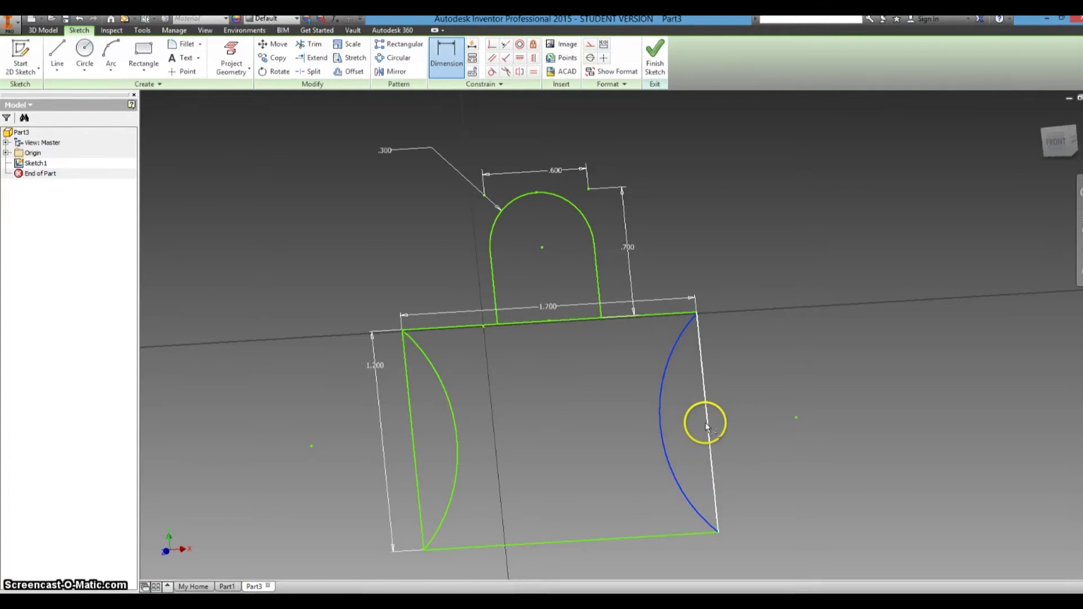
pyautogui.click(705, 426)
pyautogui.click(680, 264)
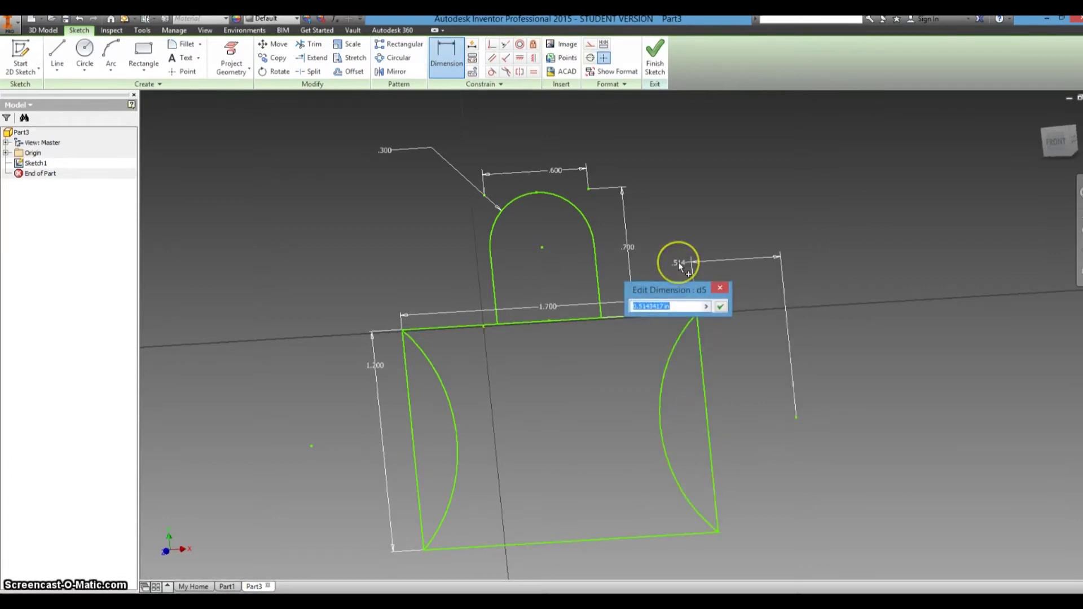
pyautogui.write('.25')
pyautogui.press('Return')
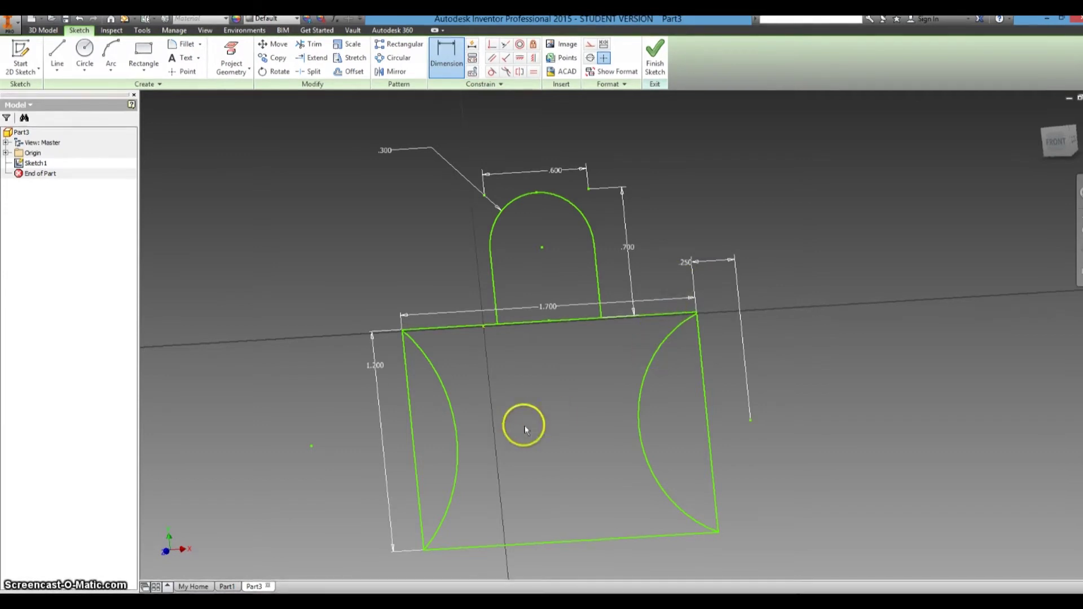
pyautogui.click(454, 443)
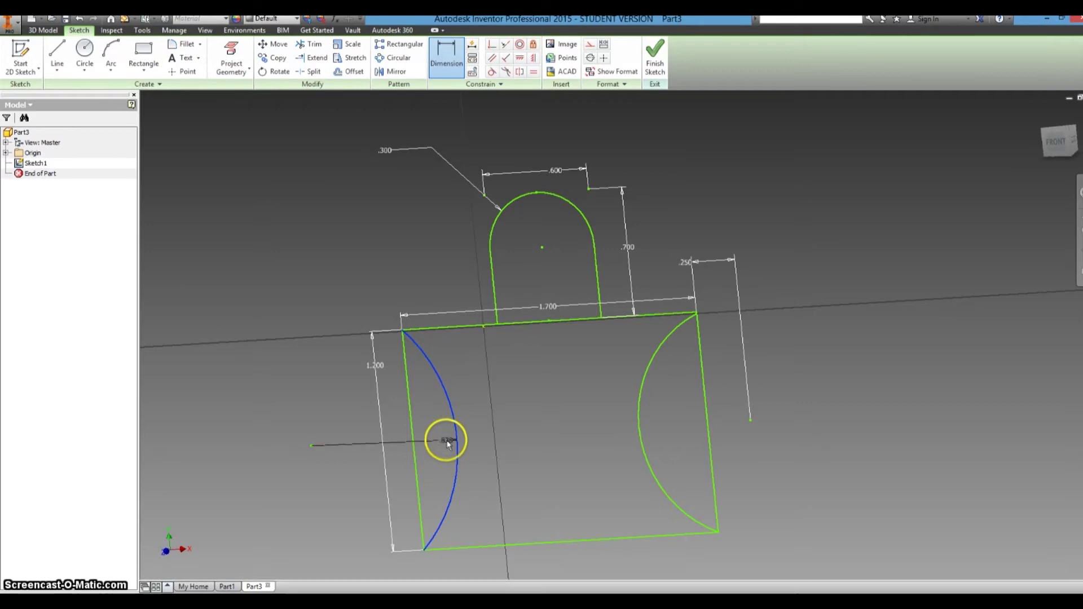
pyautogui.click(416, 440)
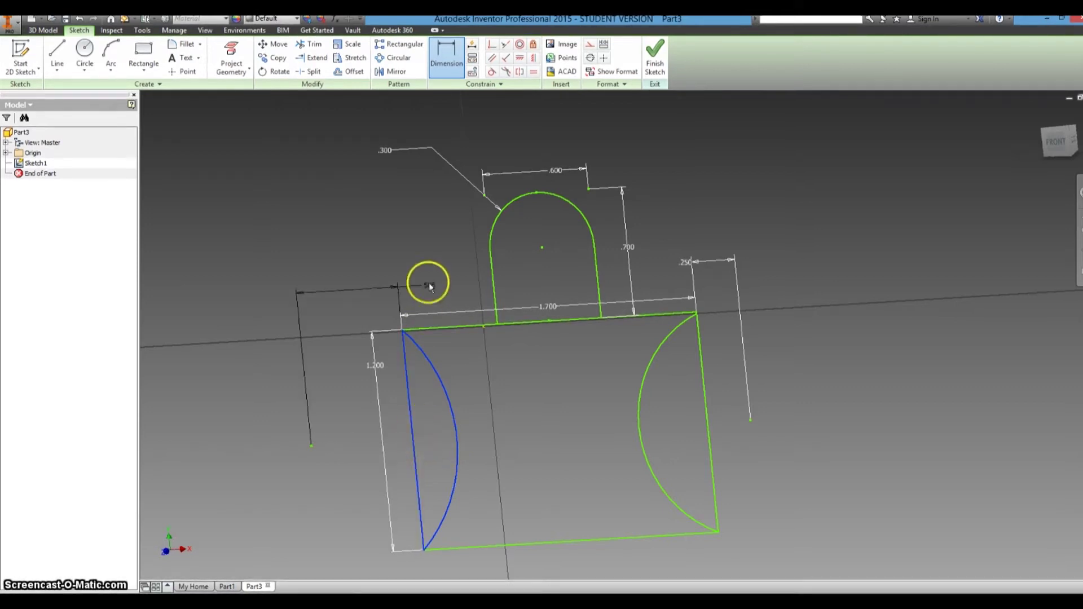
pyautogui.click(413, 281)
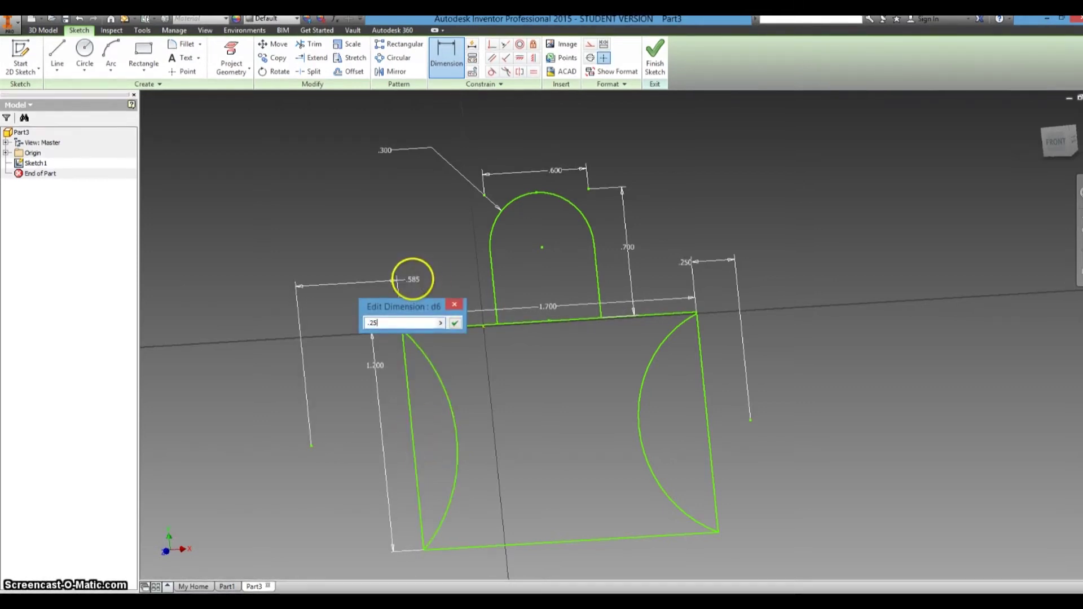
pyautogui.write('.25')
pyautogui.press('Return')
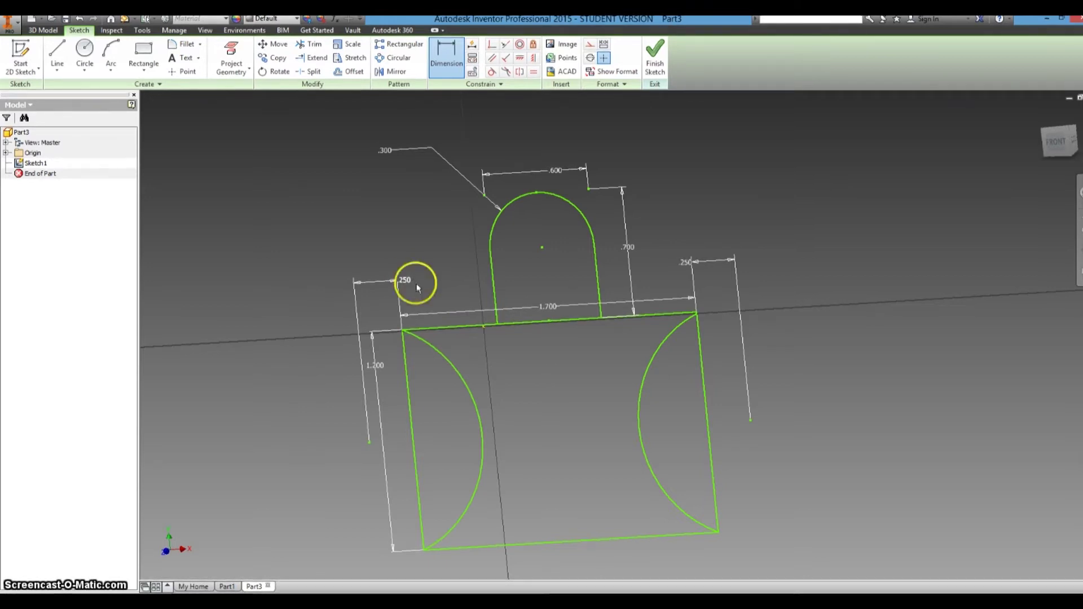
# - Place a sketch point near the bottom centre, above the bottom edge
pyautogui.click(181, 72)
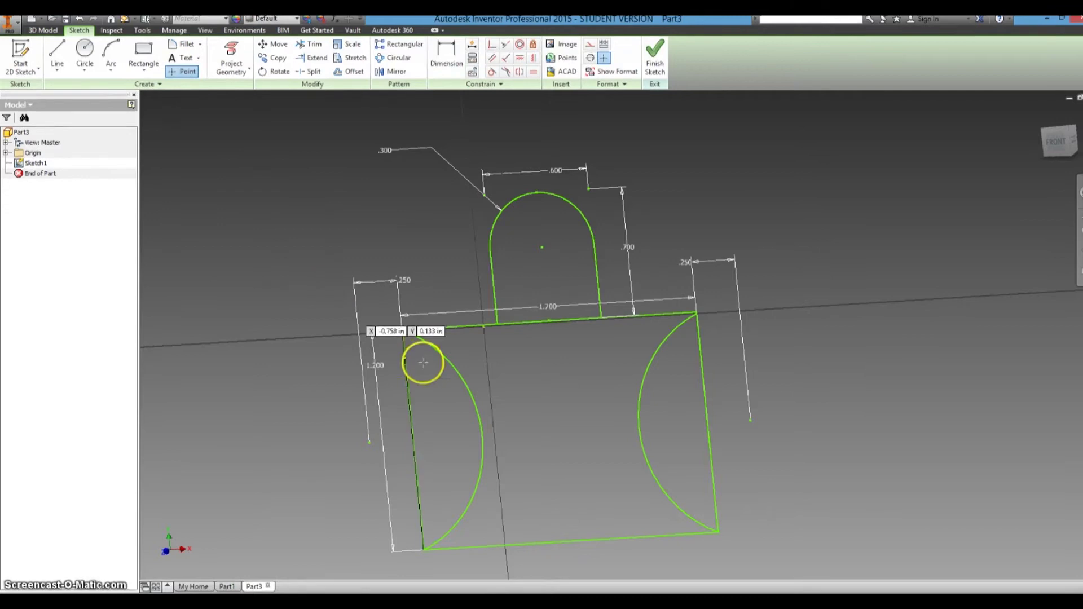
pyautogui.click(570, 532)
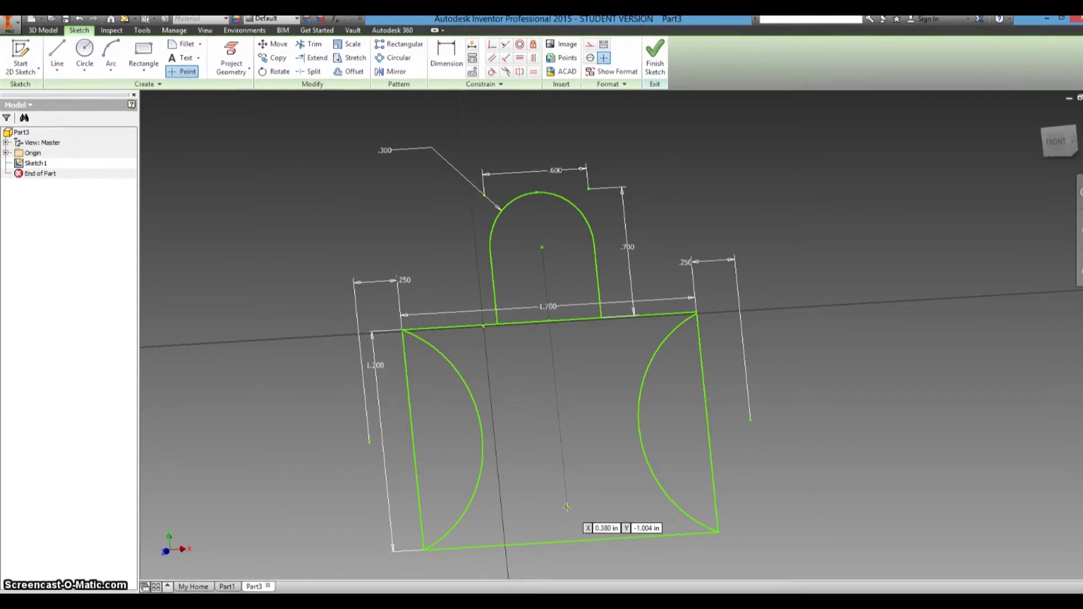
pyautogui.click(555, 528)
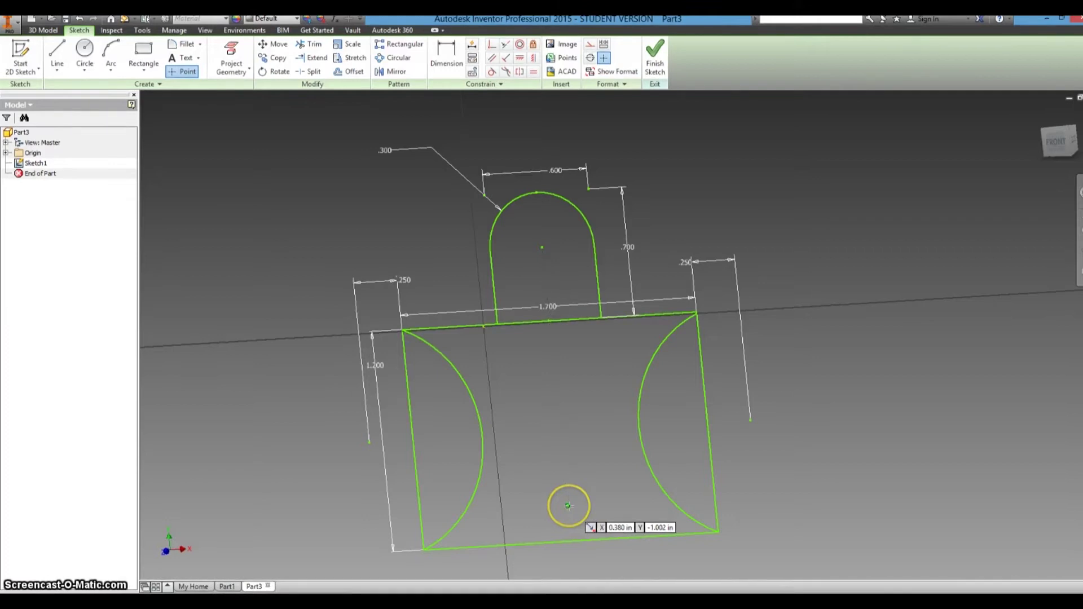
pyautogui.click(568, 505)
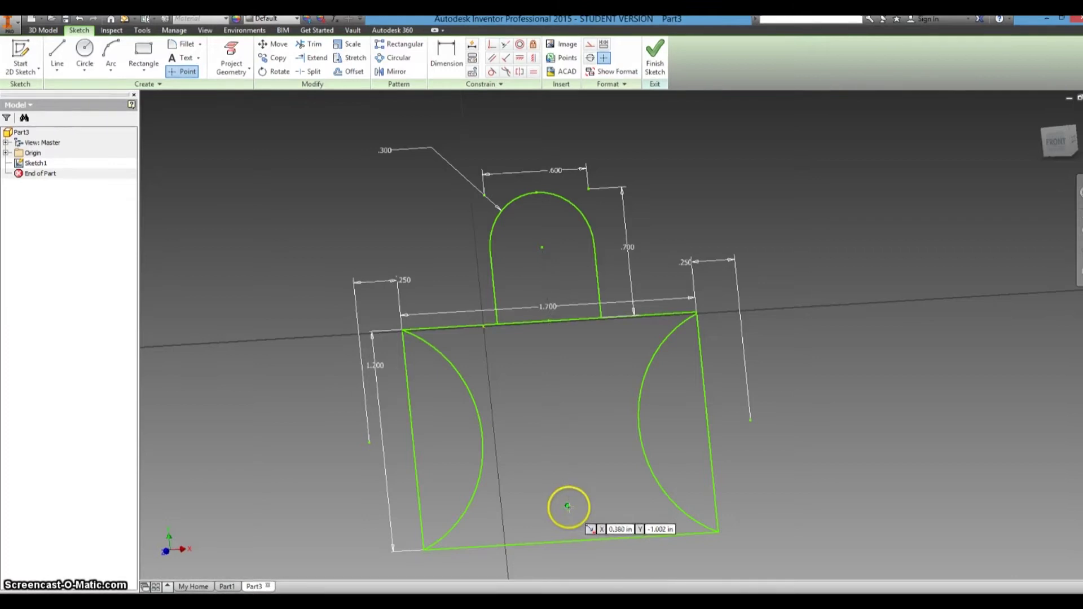
# - Draw two arcs from the bottom centre point to the lower-left and lower-right corners
pyautogui.click(112, 54)
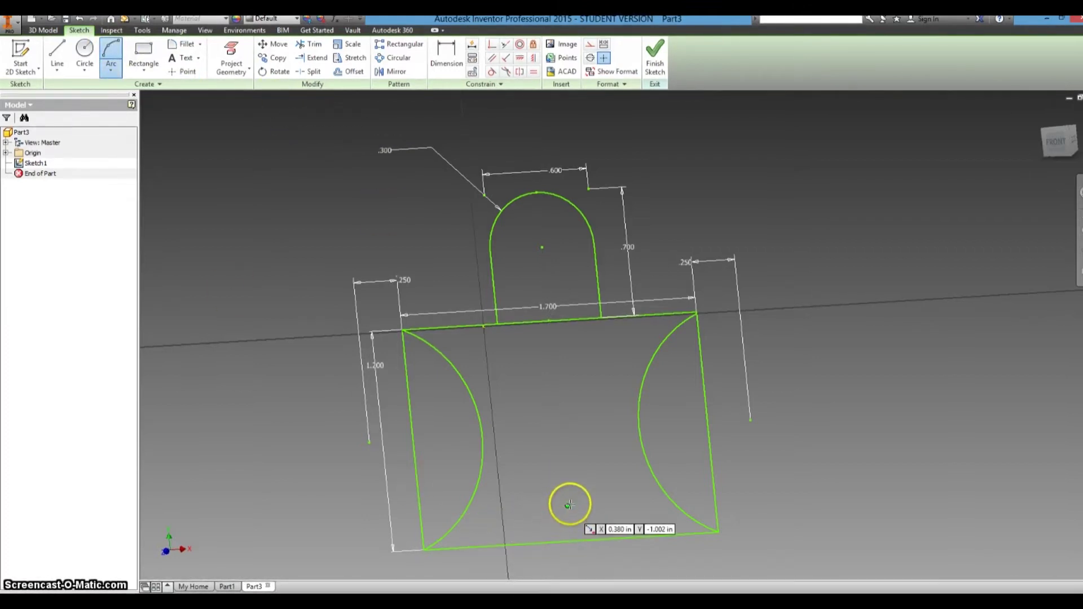
pyautogui.click(567, 504)
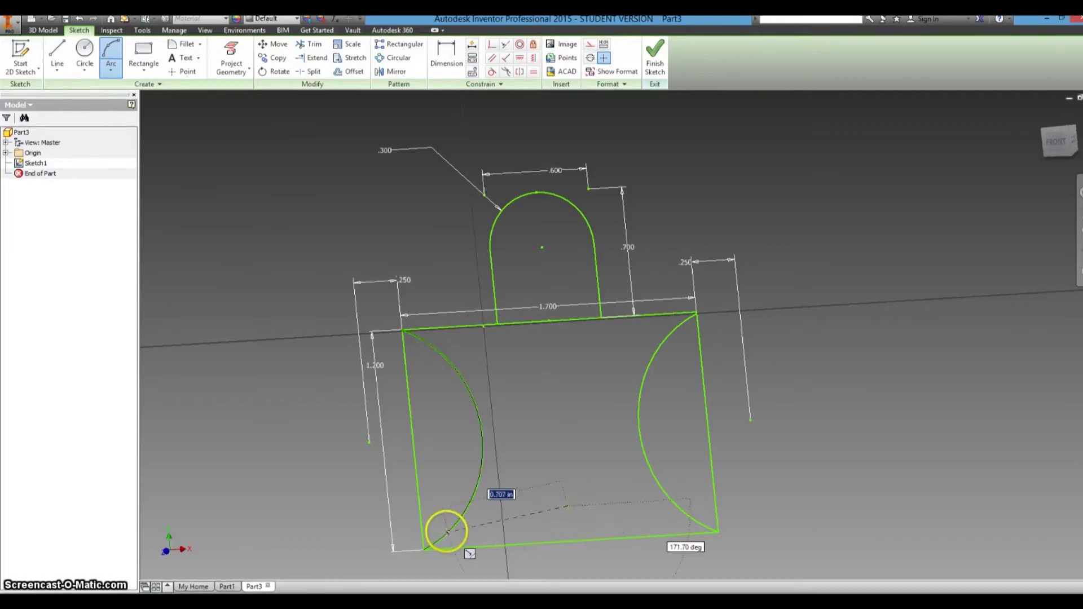
pyautogui.click(424, 548)
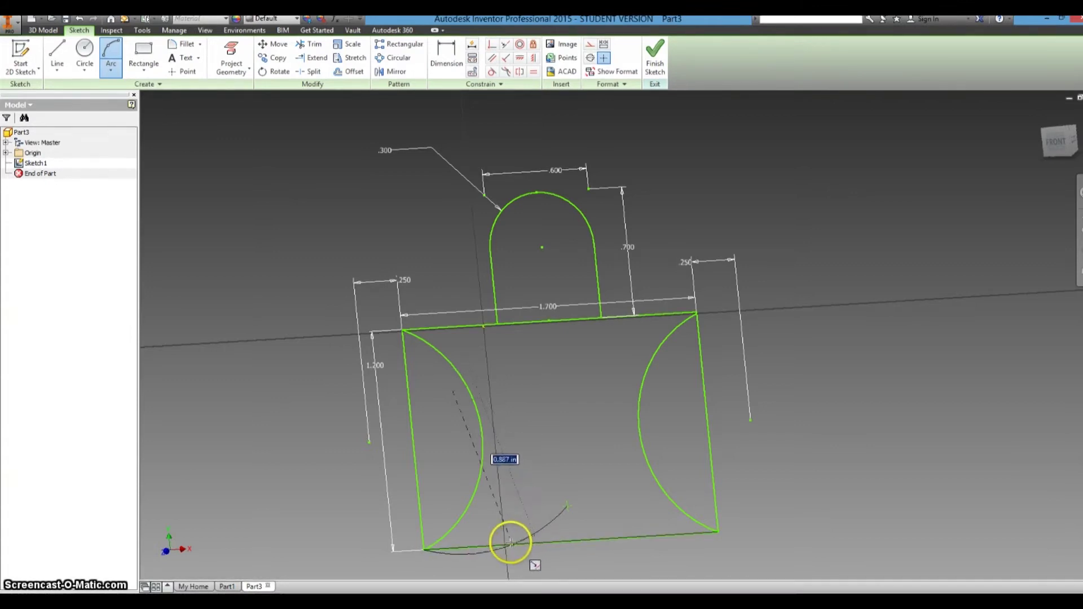
pyautogui.click(503, 545)
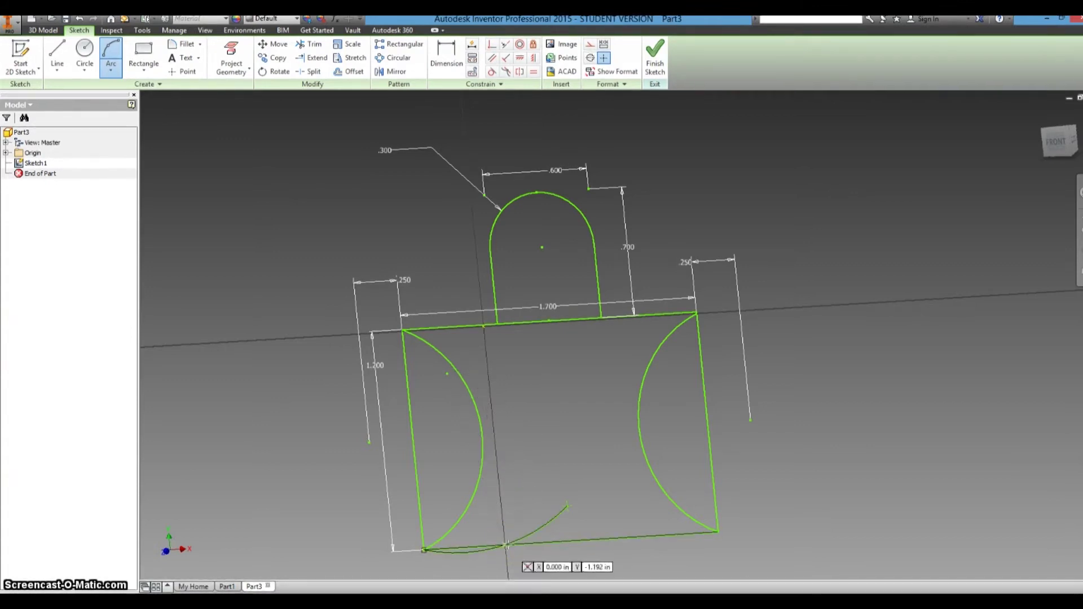
pyautogui.click(567, 508)
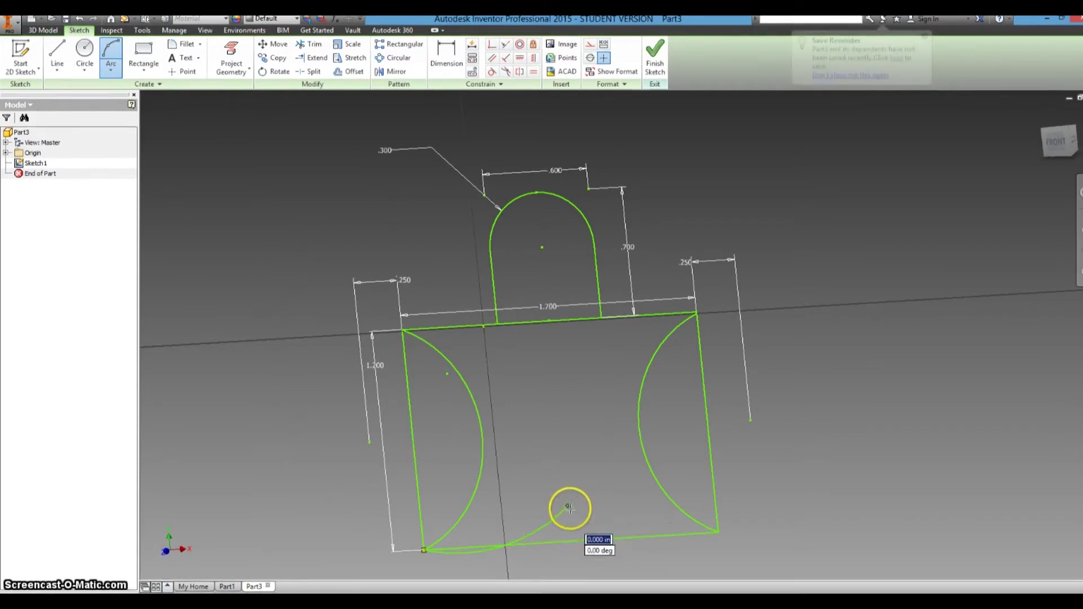
pyautogui.click(716, 532)
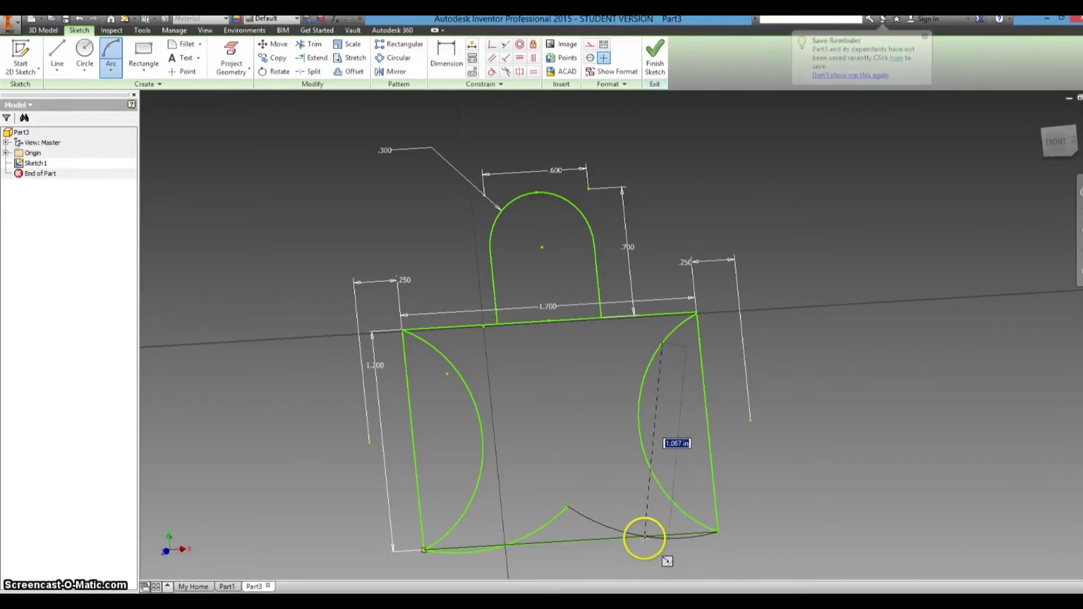
pyautogui.click(643, 537)
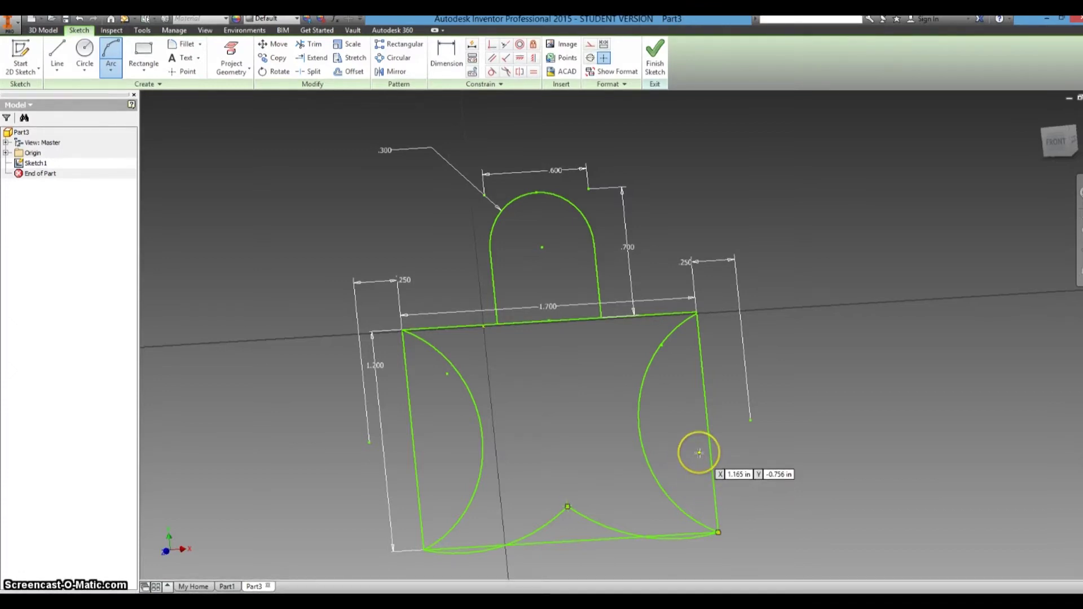
# - Delete the base rectangle's right, left and bottom lines
pyautogui.press('Escape')
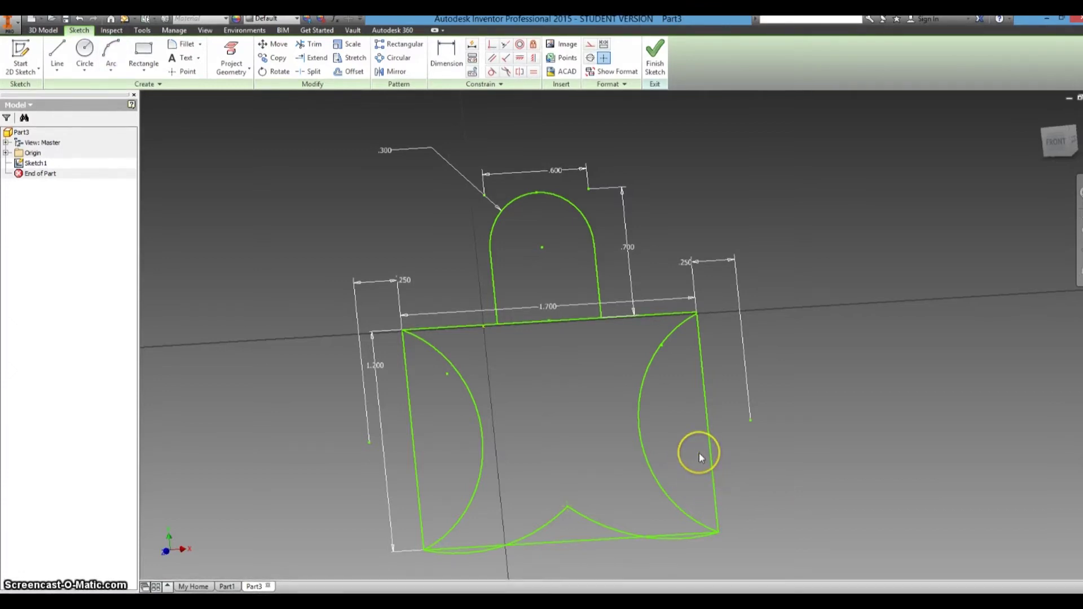
pyautogui.click(705, 424)
pyautogui.press('Delete')
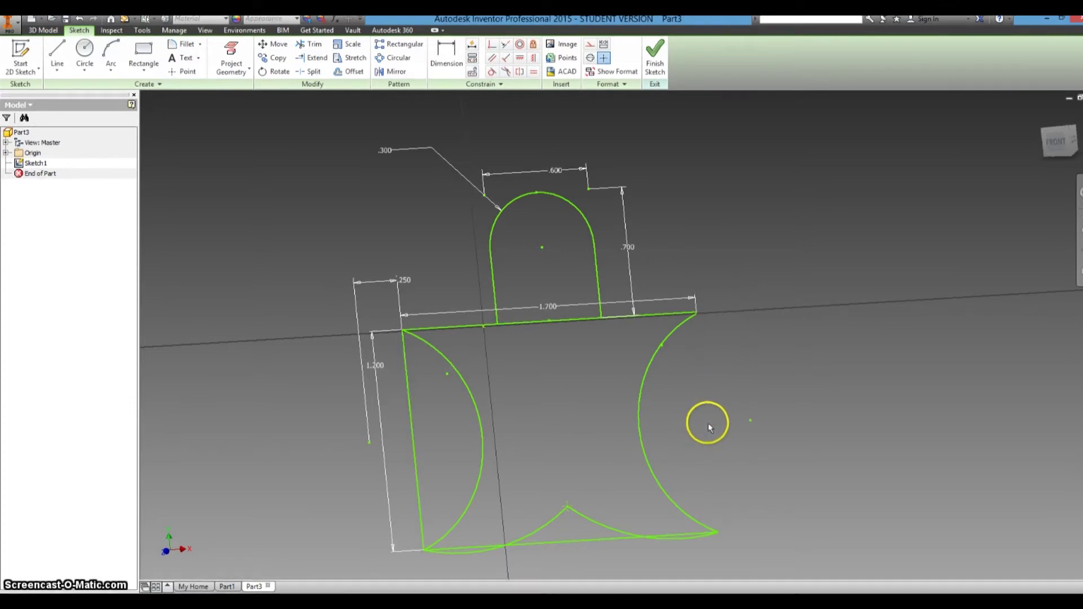
pyautogui.click(421, 427)
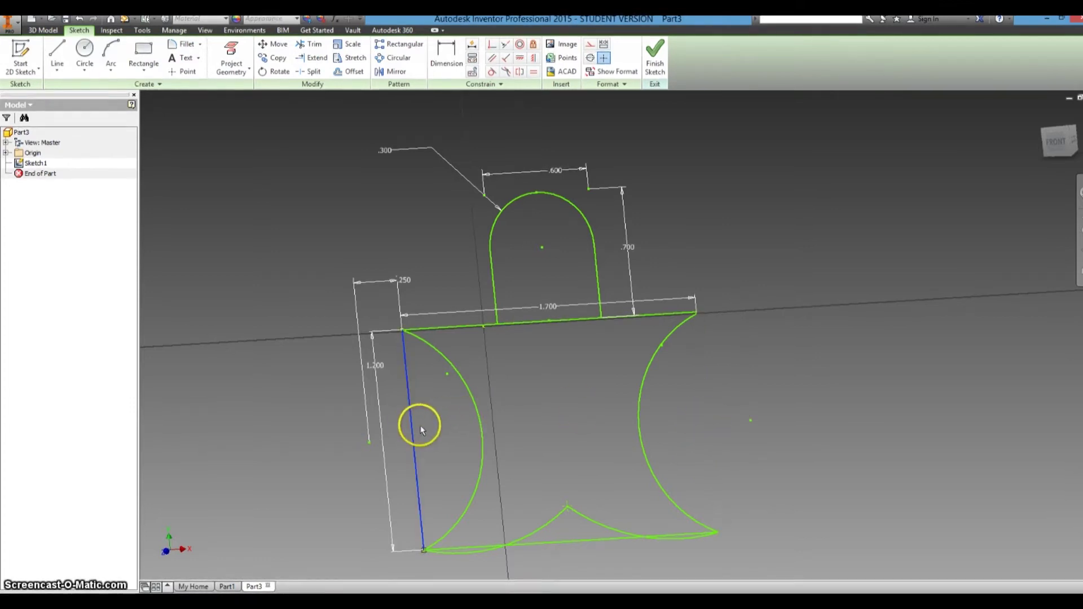
pyautogui.press('Delete')
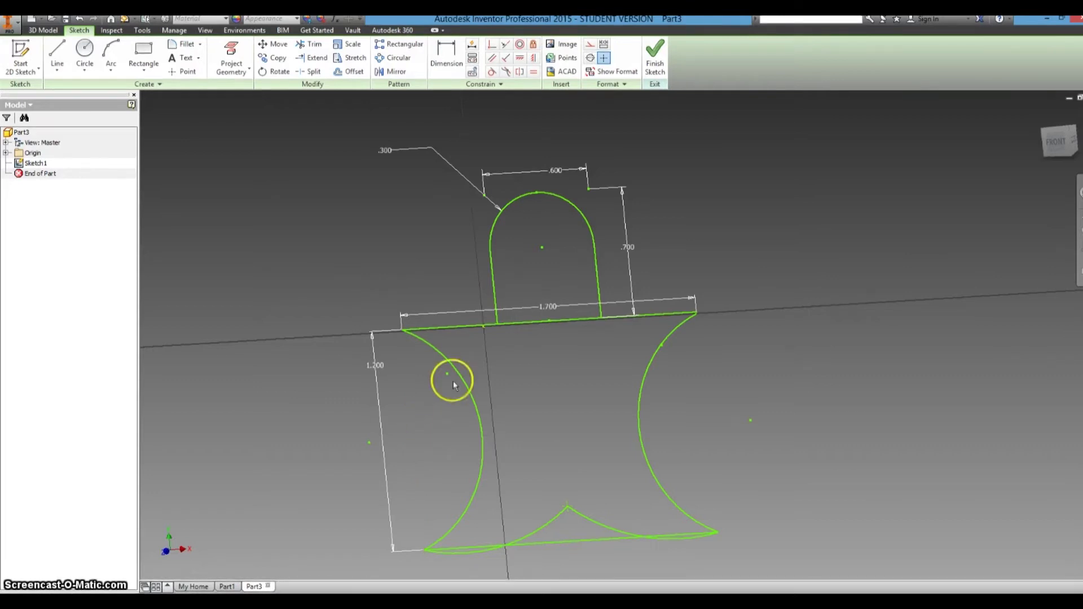
pyautogui.click(573, 540)
pyautogui.press('Delete')
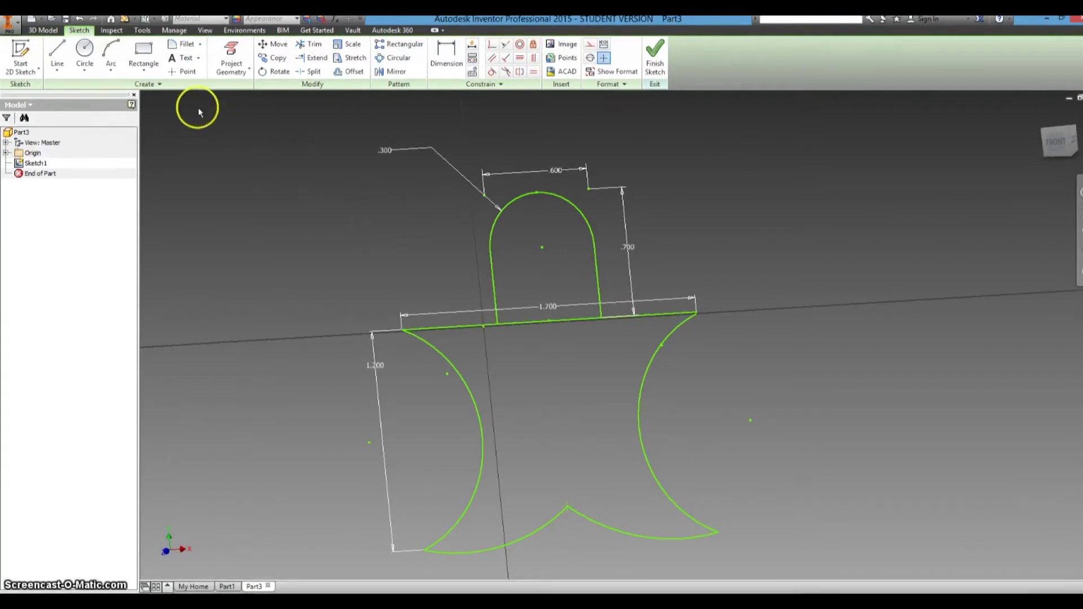
pyautogui.click(86, 61)
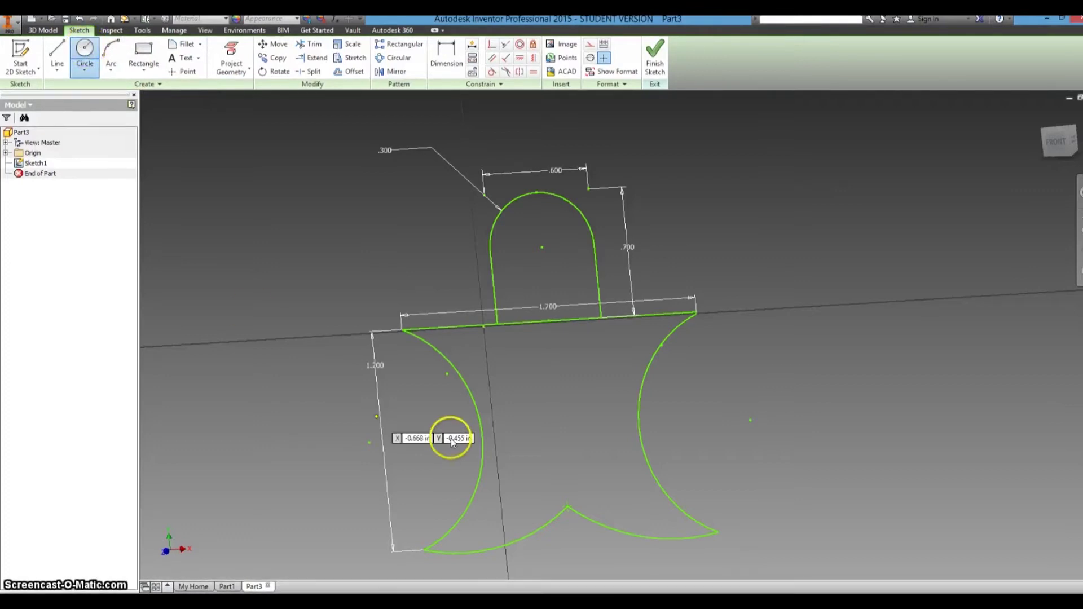
# - Draw a .09 diameter circle just above the outline's bottom point
pyautogui.click(564, 481)
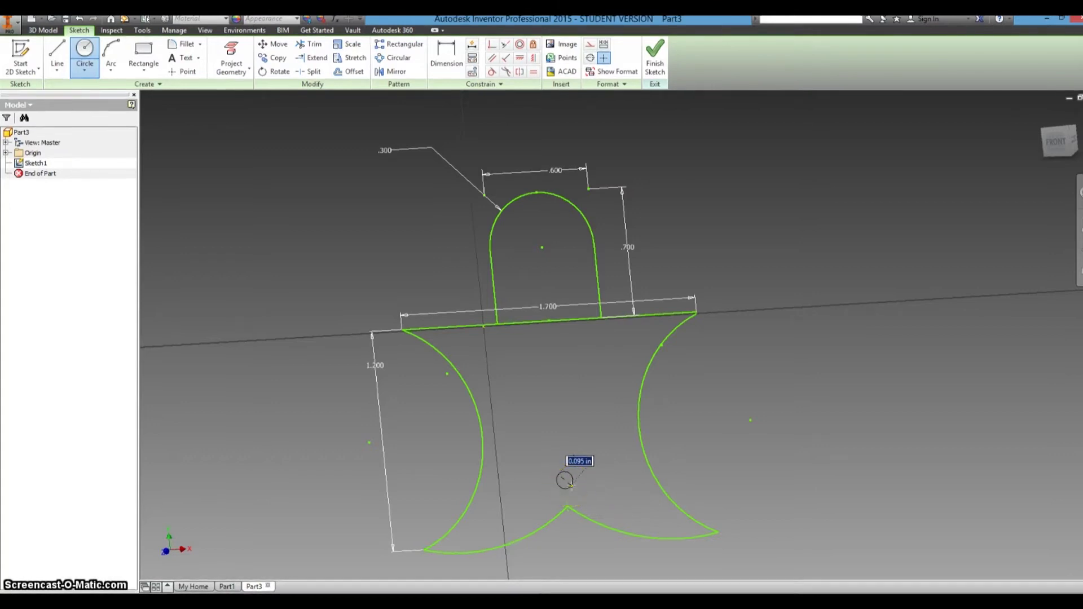
pyautogui.write('.09')
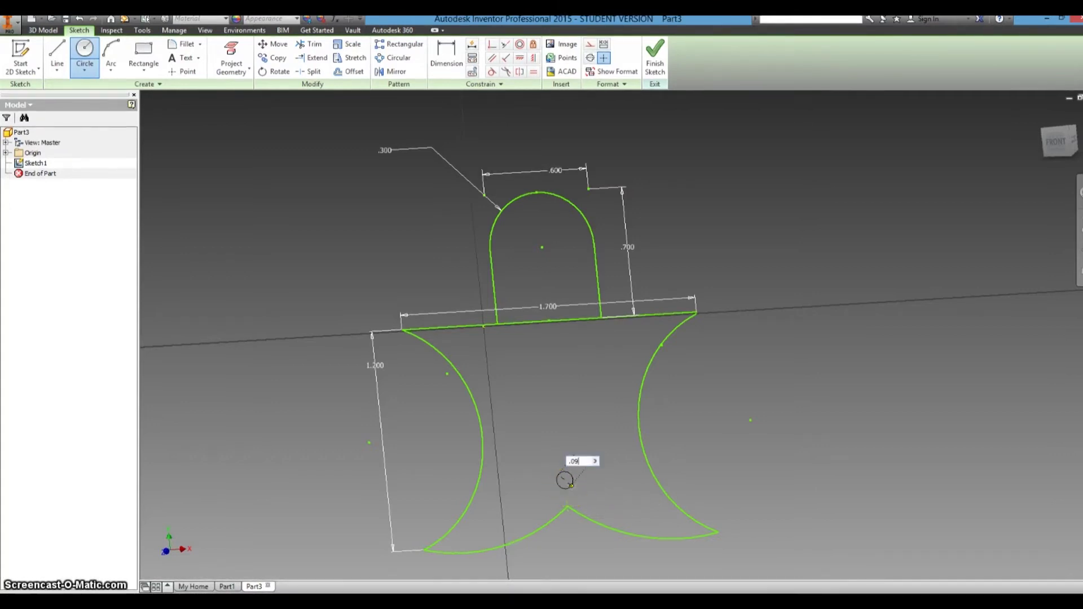
pyautogui.press('Return')
pyautogui.click(587, 515)
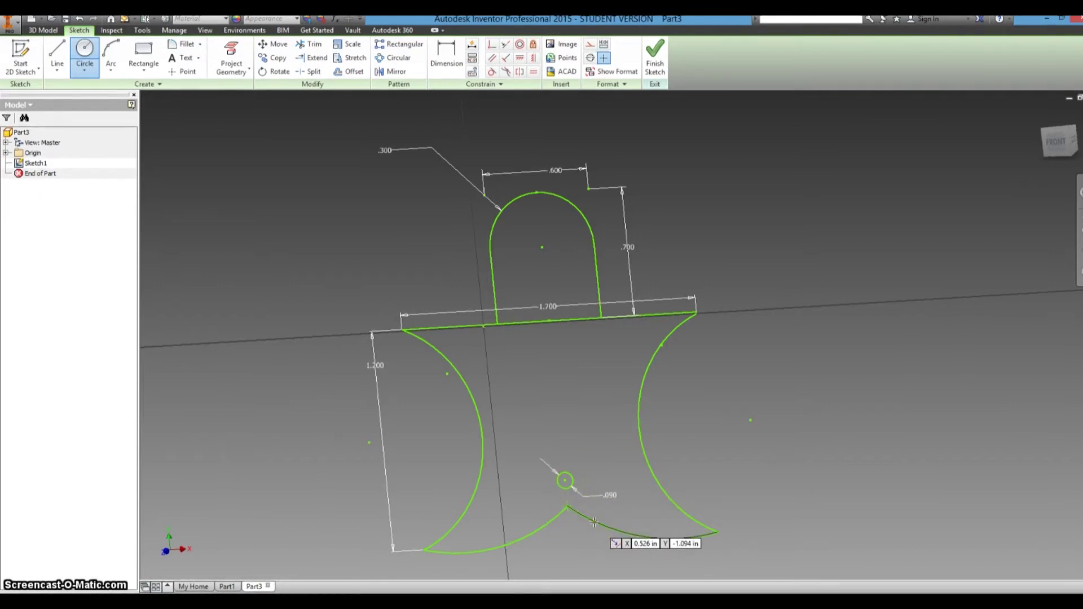
pyautogui.scroll(5, 594, 521)
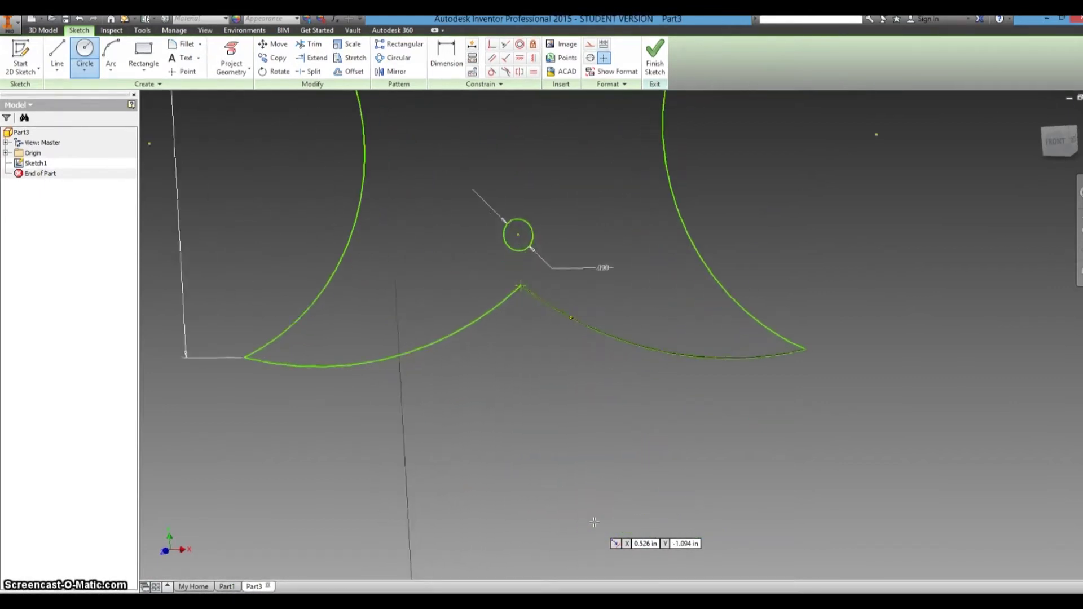
pyautogui.scroll(3, 593, 522)
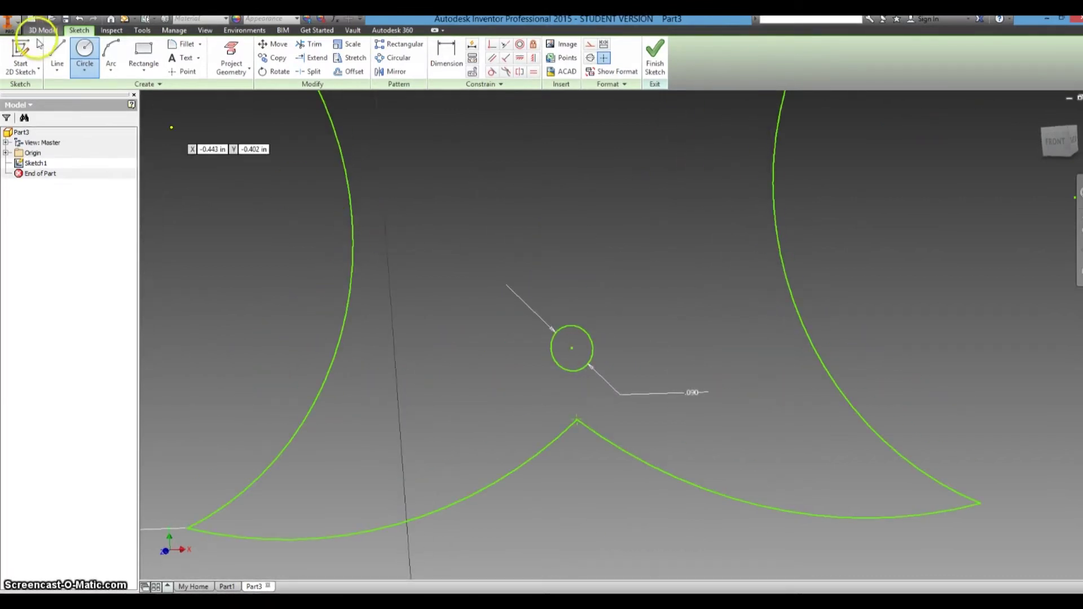
# - Draw two vertical lines from the circle's left and right edges down to the bottom arcs
pyautogui.click(57, 50)
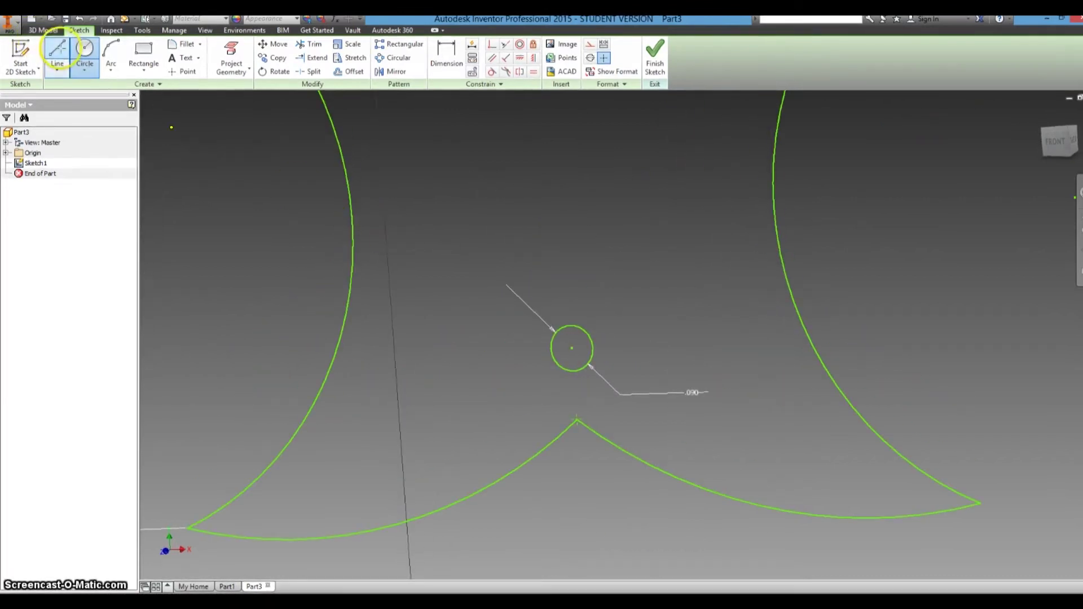
pyautogui.click(551, 348)
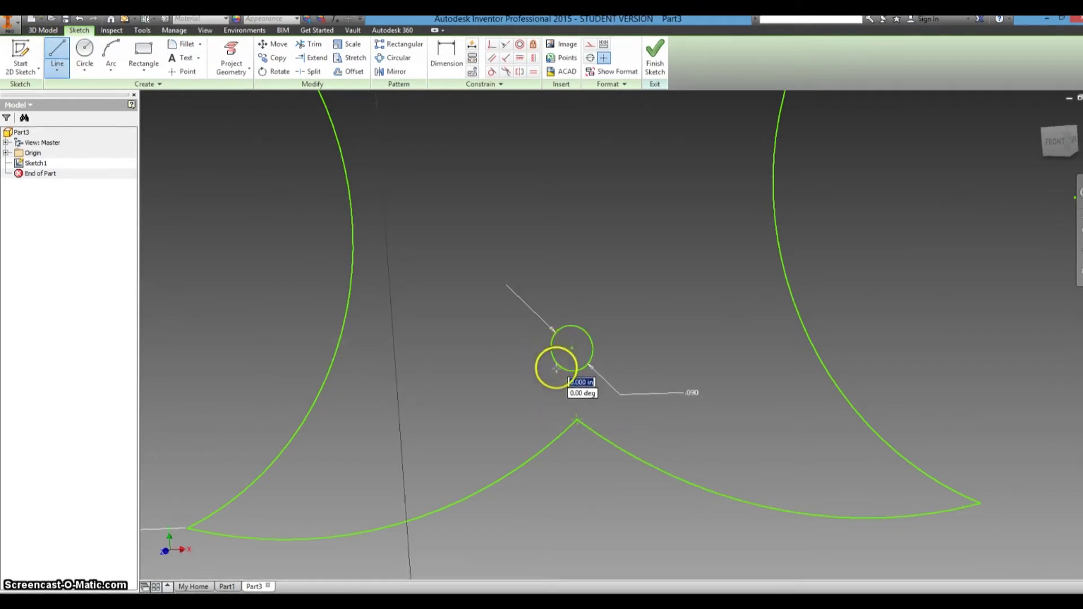
pyautogui.doubleClick(557, 440)
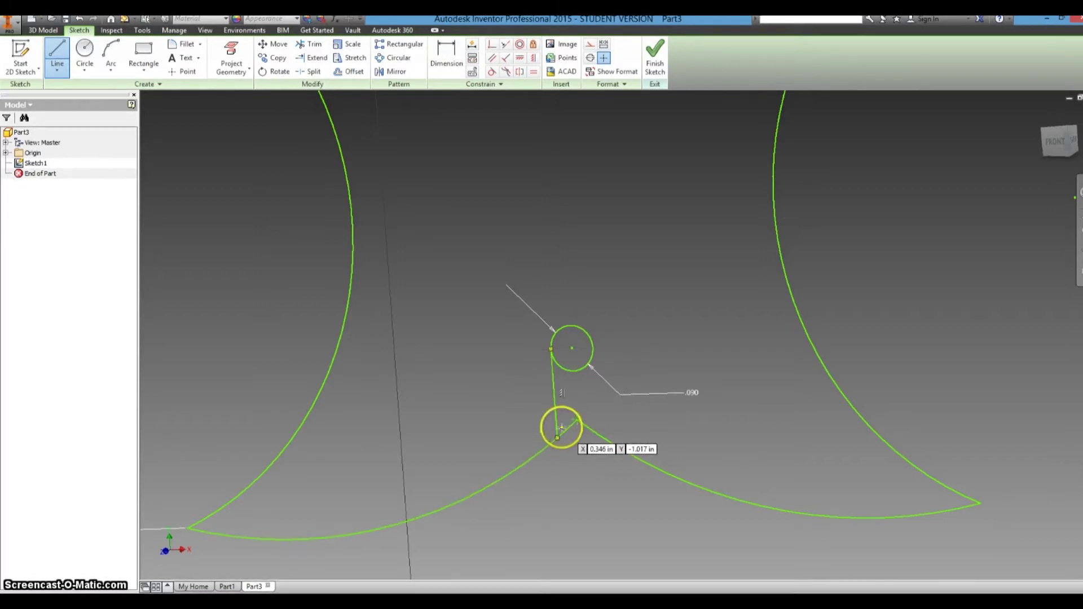
pyautogui.click(592, 350)
pyautogui.doubleClick(598, 435)
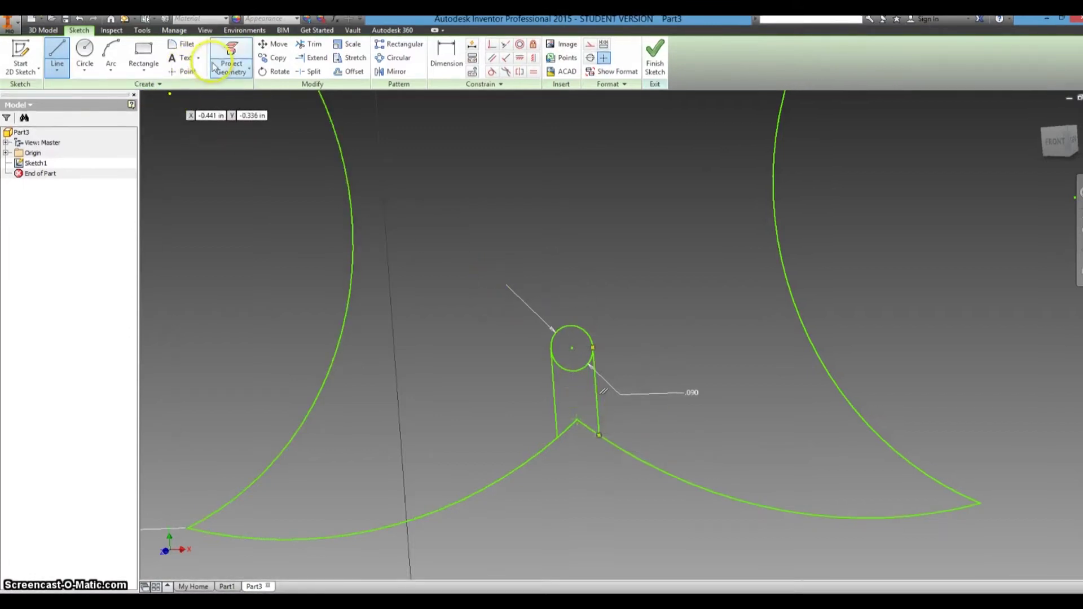
# - Trim away the circle's lower half and the arc stub inside the slot
pyautogui.click(312, 45)
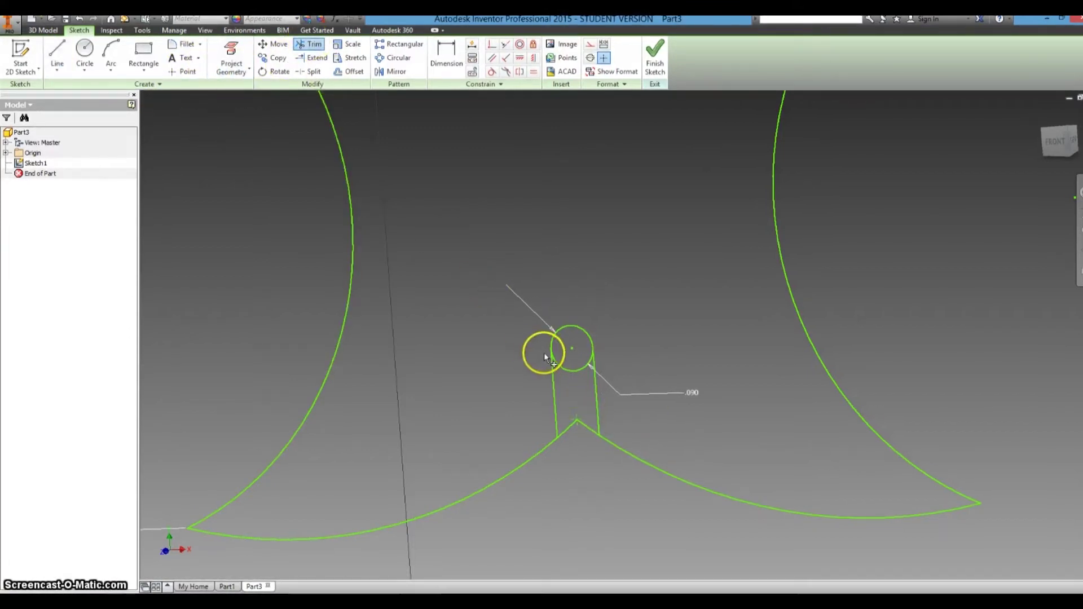
pyautogui.click(569, 367)
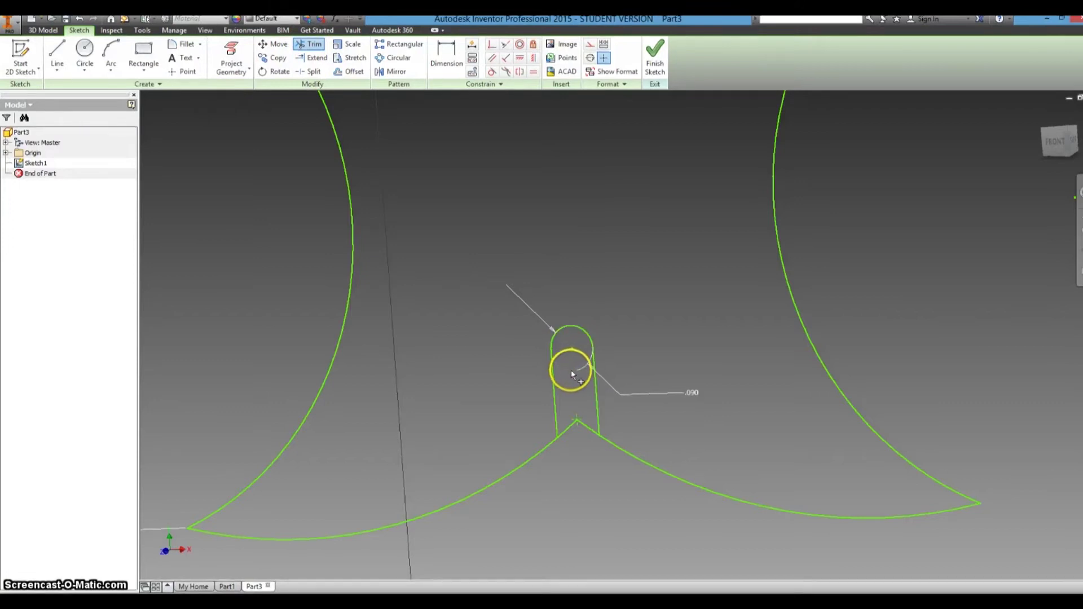
pyautogui.click(569, 427)
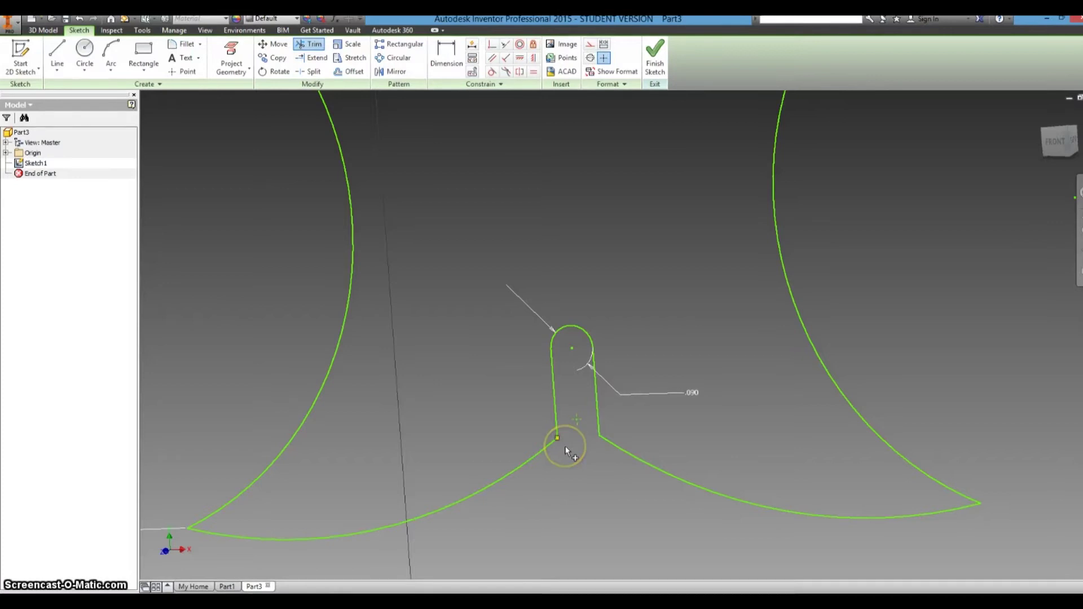
pyautogui.scroll(-6, 567, 449)
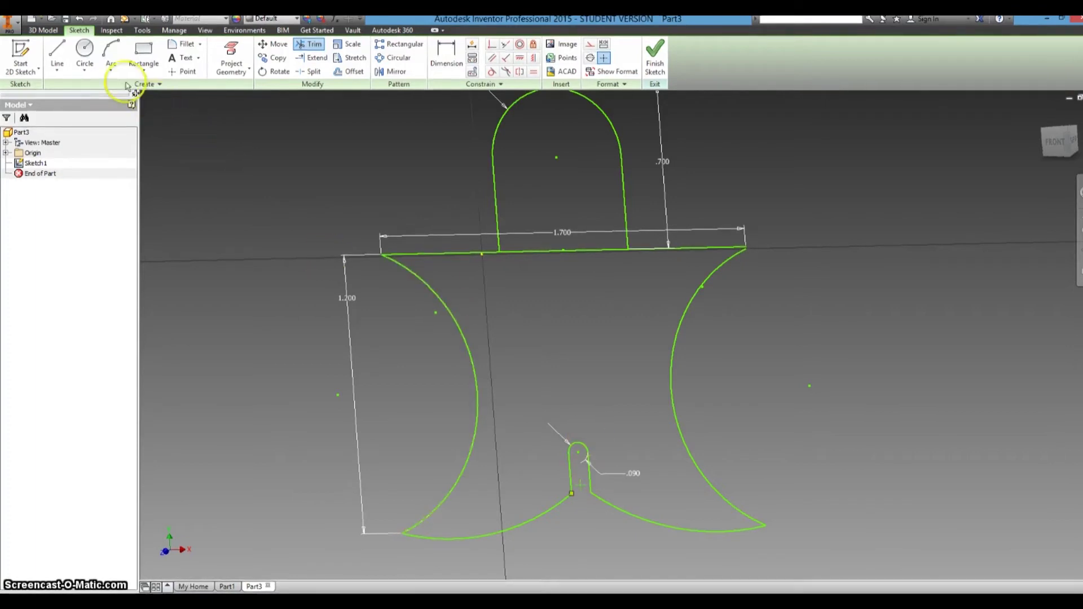
# - Draw a .09-diameter circle just below the top edge under the lug and nudge it into place
pyautogui.click(84, 52)
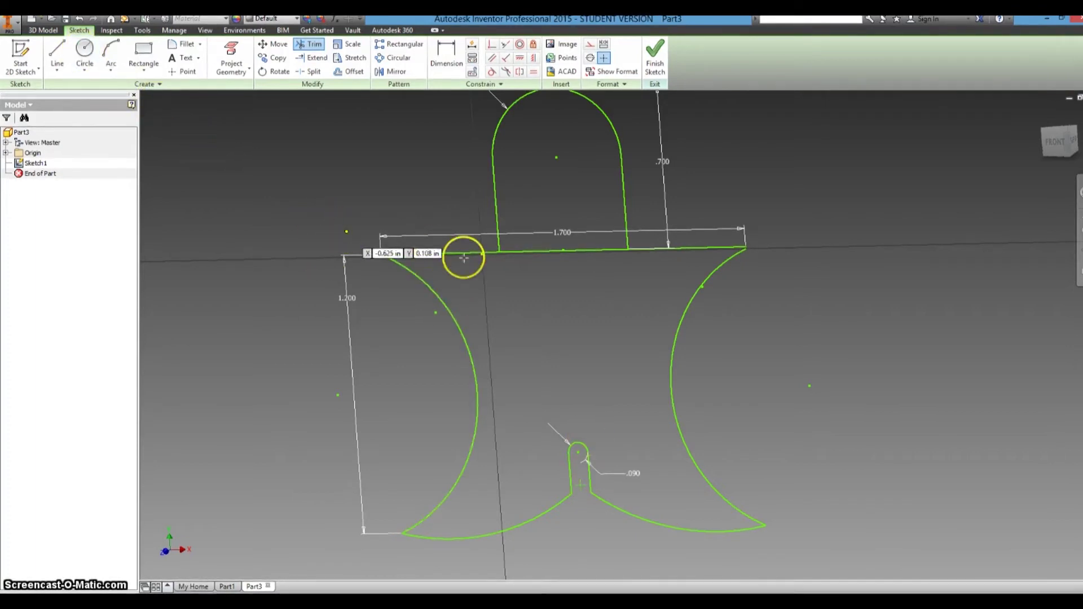
pyautogui.click(500, 271)
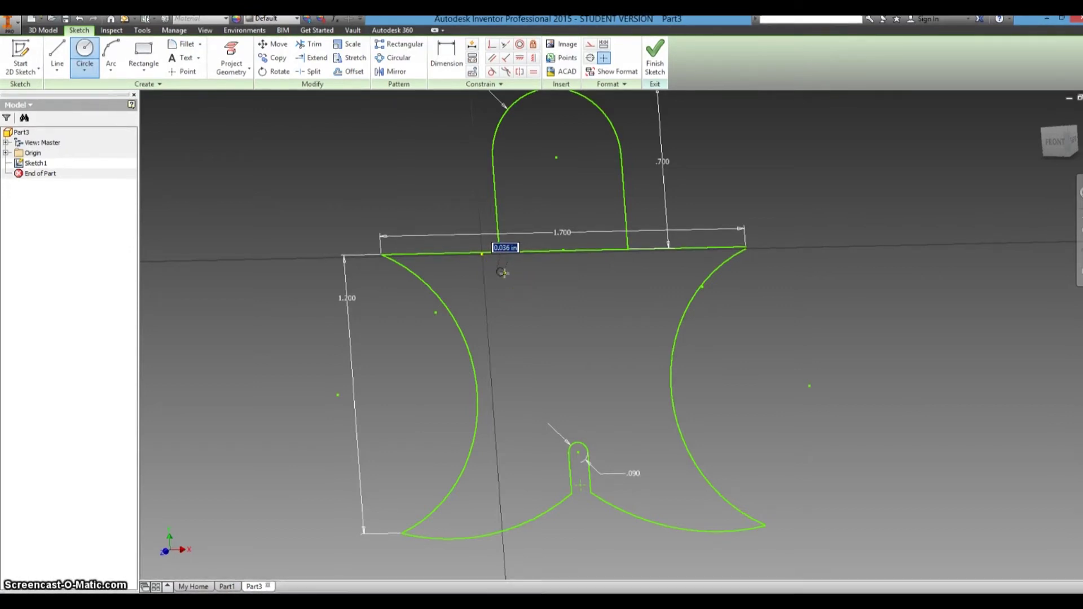
pyautogui.write('.')
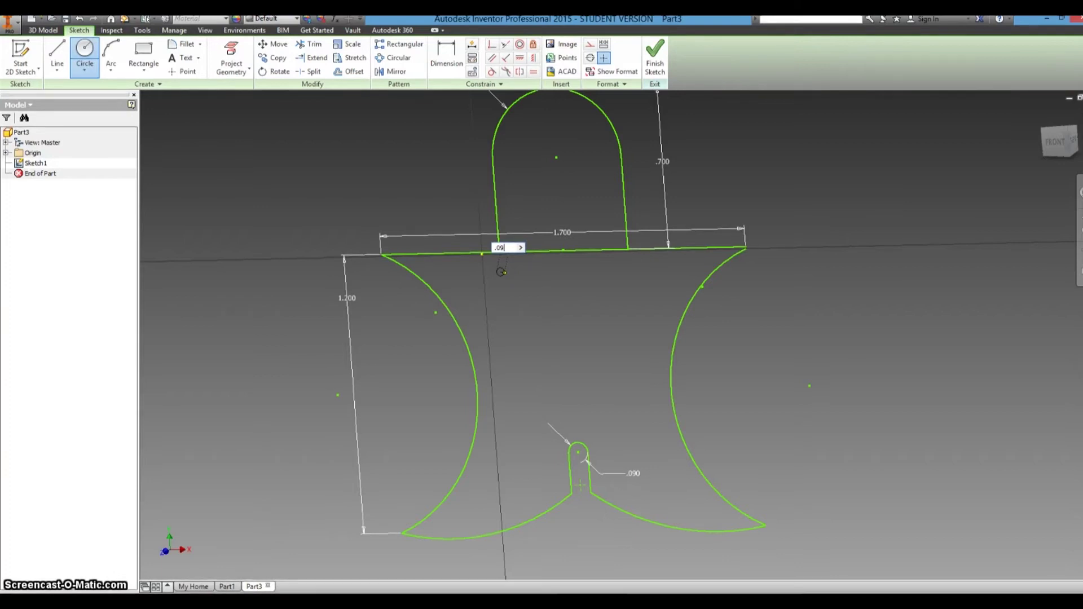
pyautogui.write('09')
pyautogui.press('Return')
pyautogui.click(502, 273)
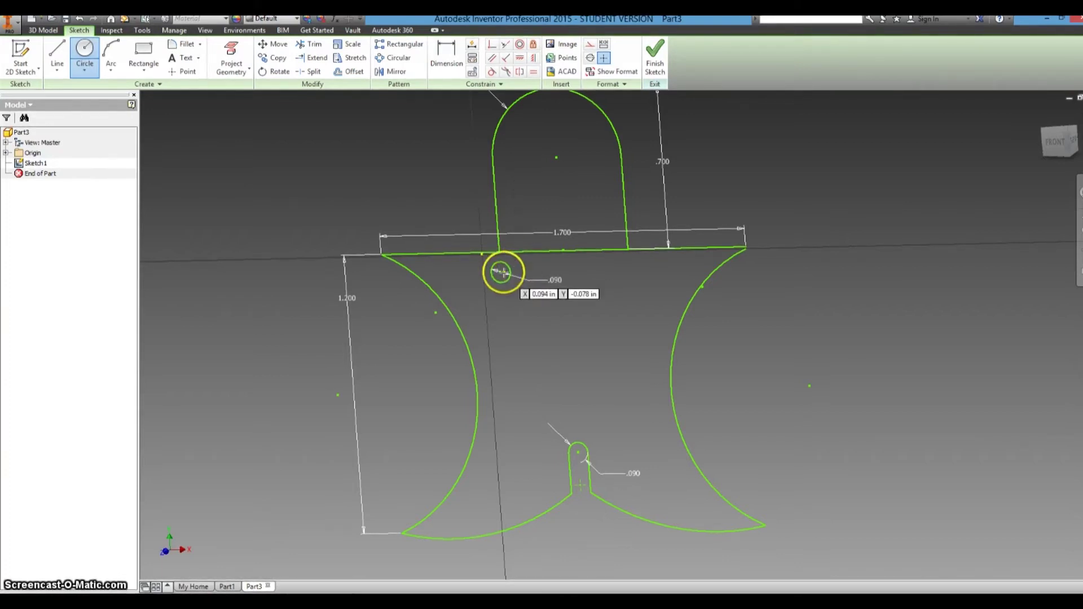
pyautogui.press('Escape')
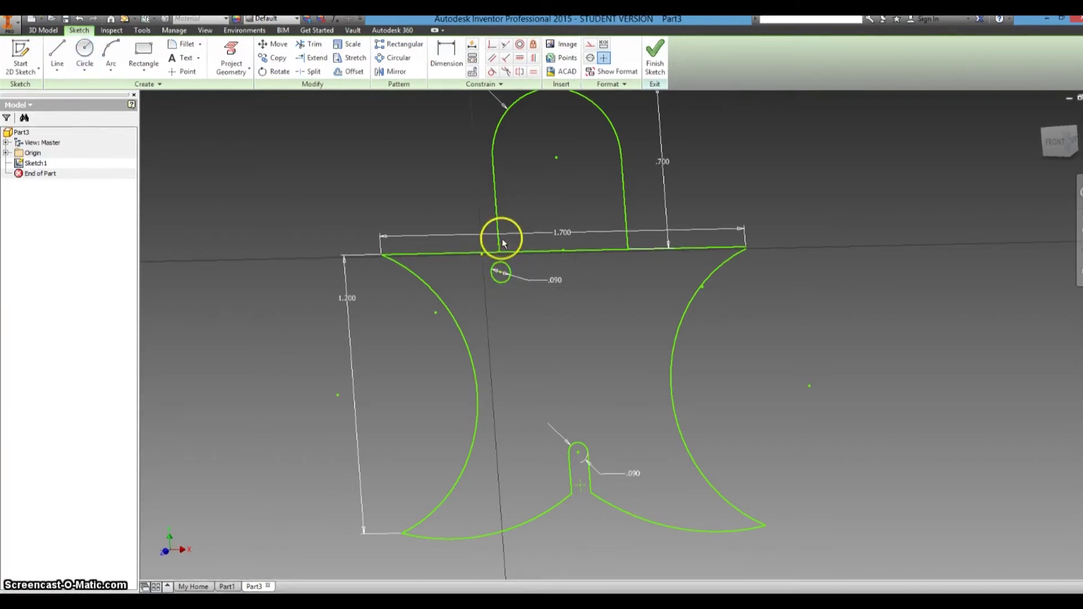
pyautogui.moveTo(502, 272); pyautogui.dragTo(507, 275)
pyautogui.click(397, 220)
# - Draw two short lines from the .090 circle up to the horizontal top edge, forming the slot sides
pyautogui.click(90, 33)
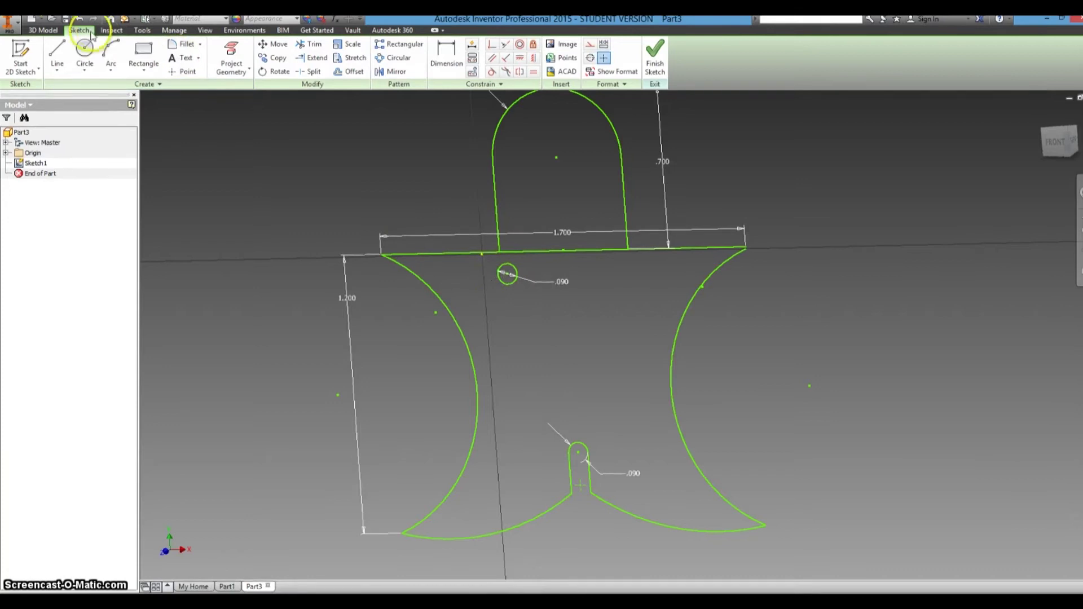
pyautogui.click(58, 51)
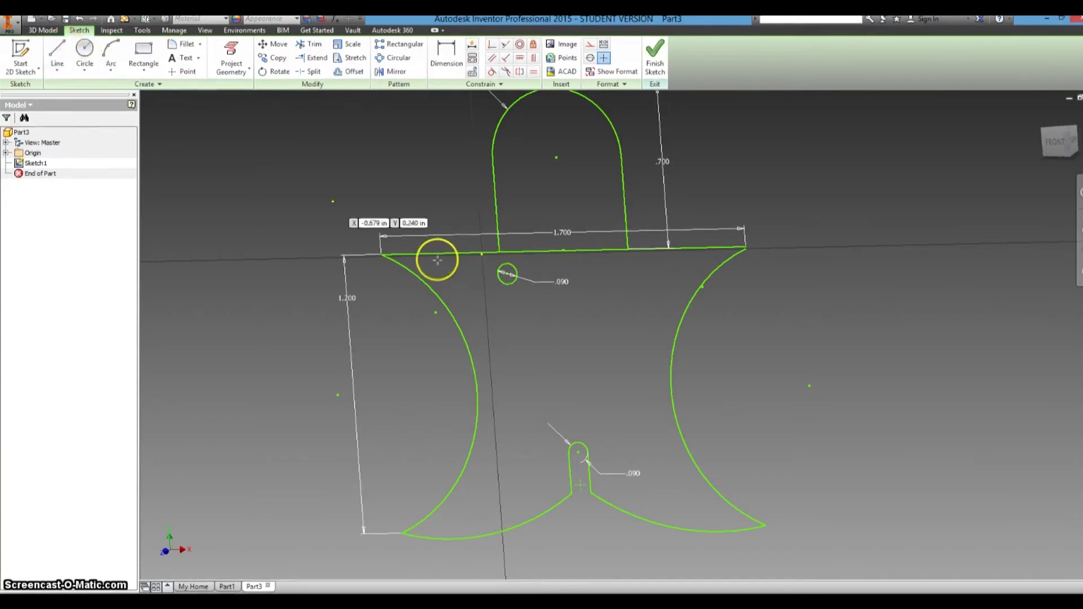
pyautogui.click(506, 275)
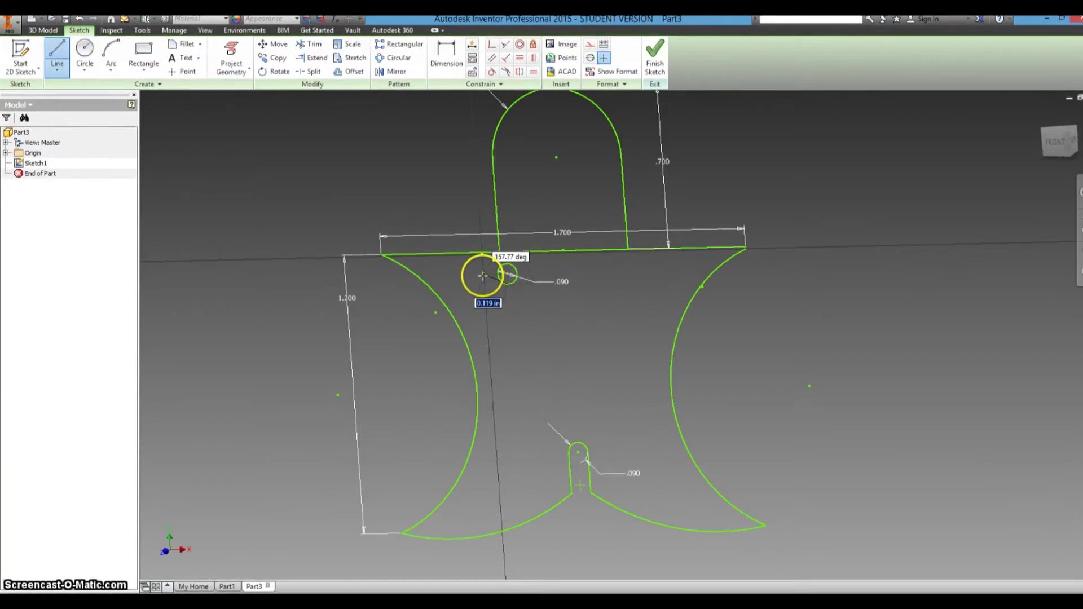
pyautogui.click(84, 52)
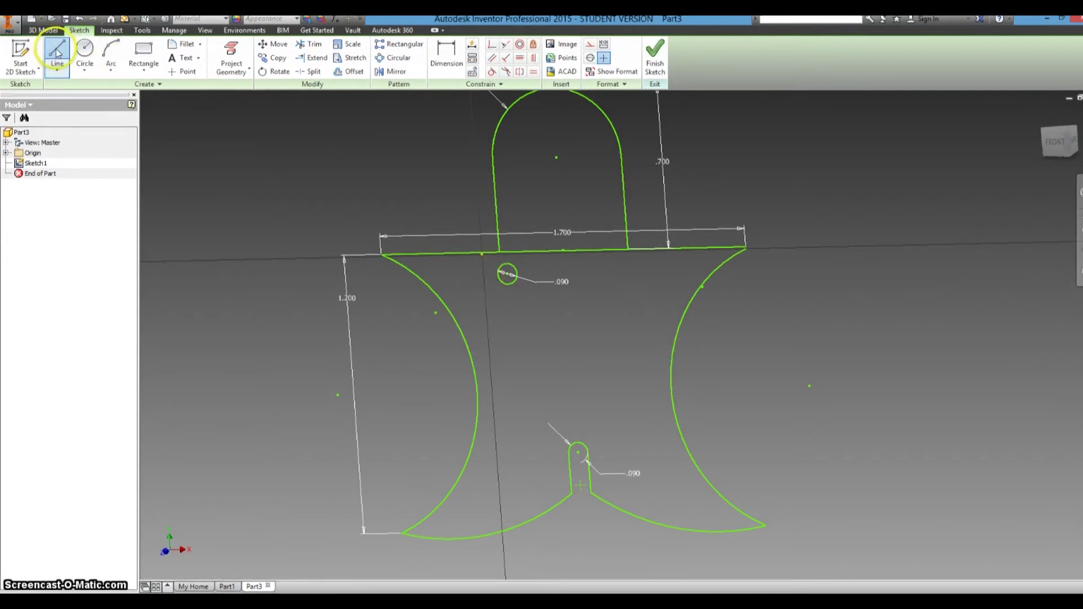
pyautogui.press('l')
pyautogui.keyDown('shift'); pyautogui.moveTo(503, 217); pyautogui.dragTo(503, 226, button='middle'); pyautogui.keyUp('shift')
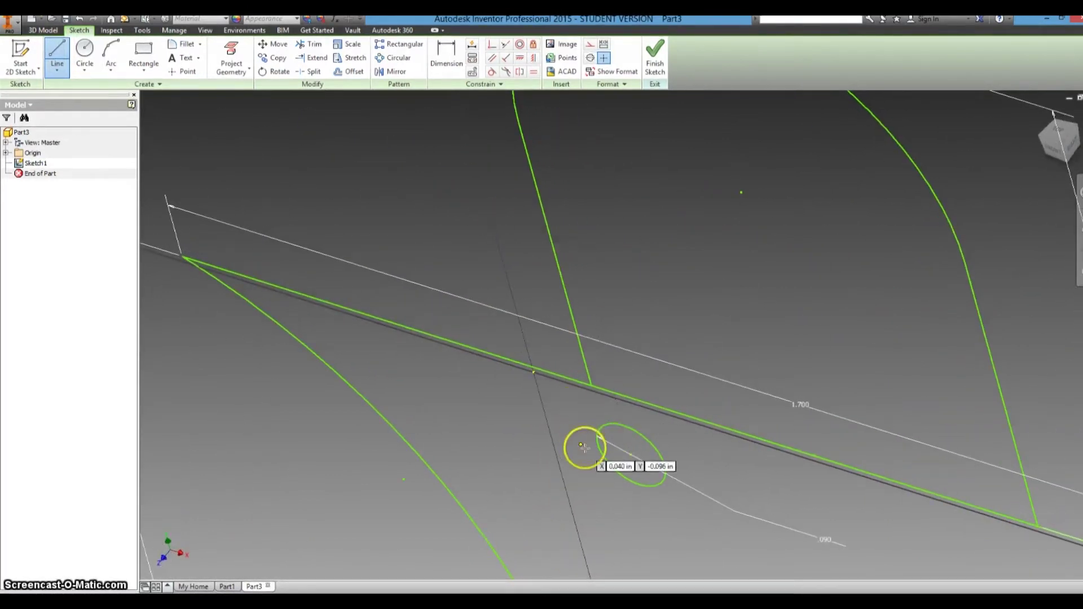
pyautogui.click(613, 468)
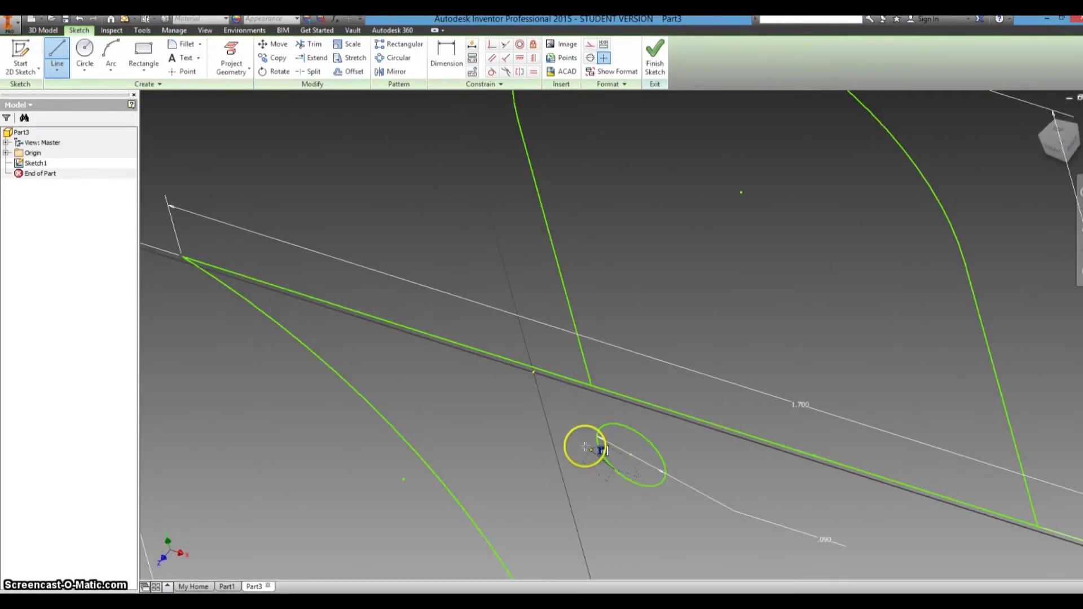
pyautogui.doubleClick(510, 359)
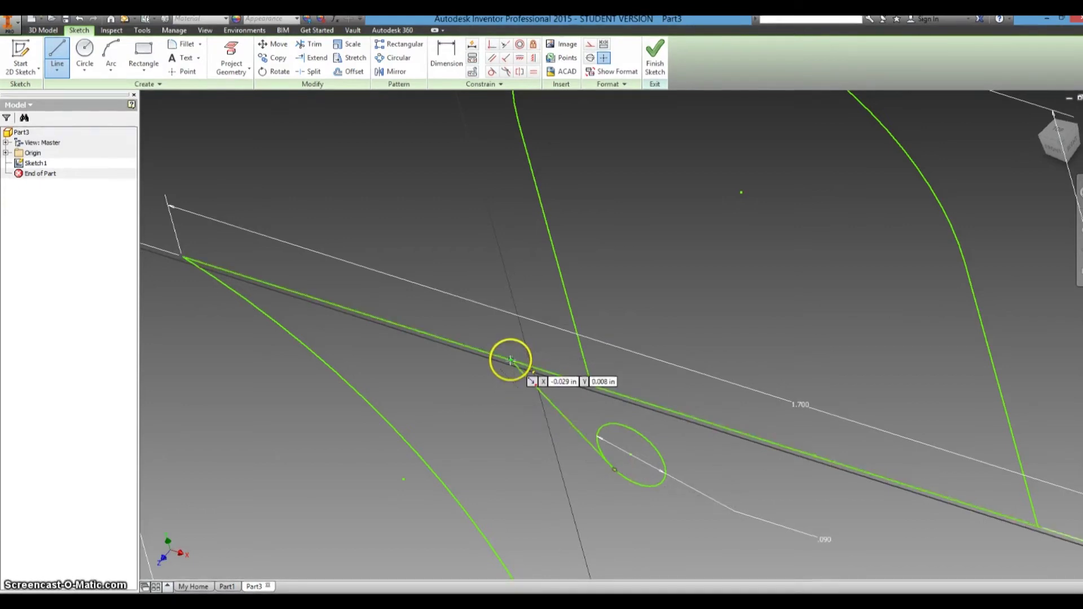
pyautogui.click(648, 438)
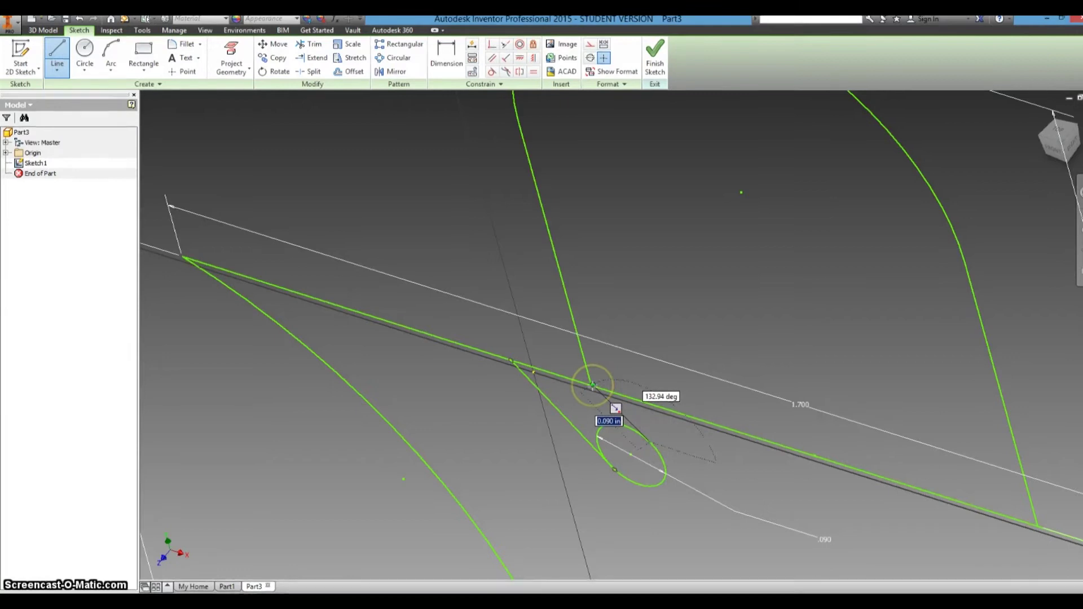
pyautogui.doubleClick(591, 384)
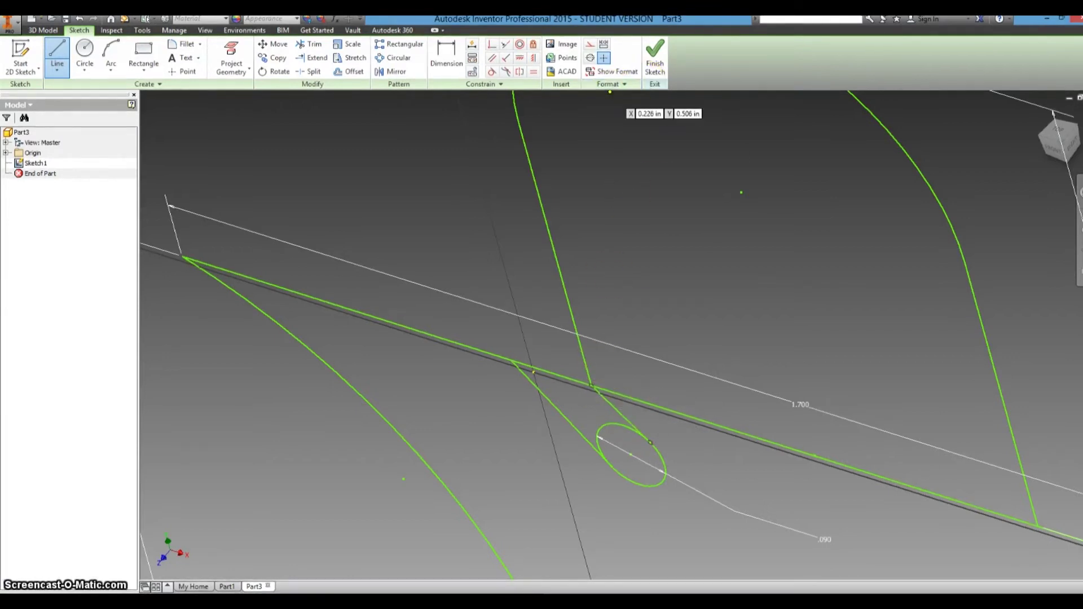
# - Trim the top-edge segment between the two slot lines, then view the full profile
pyautogui.click(308, 45)
pyautogui.click(555, 374)
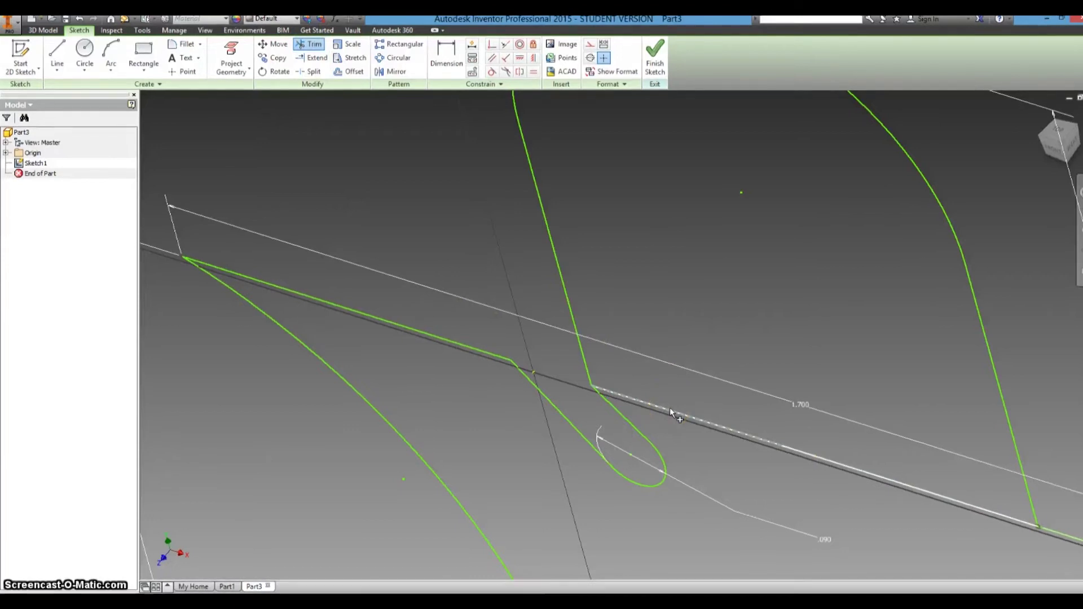
pyautogui.press('F6')
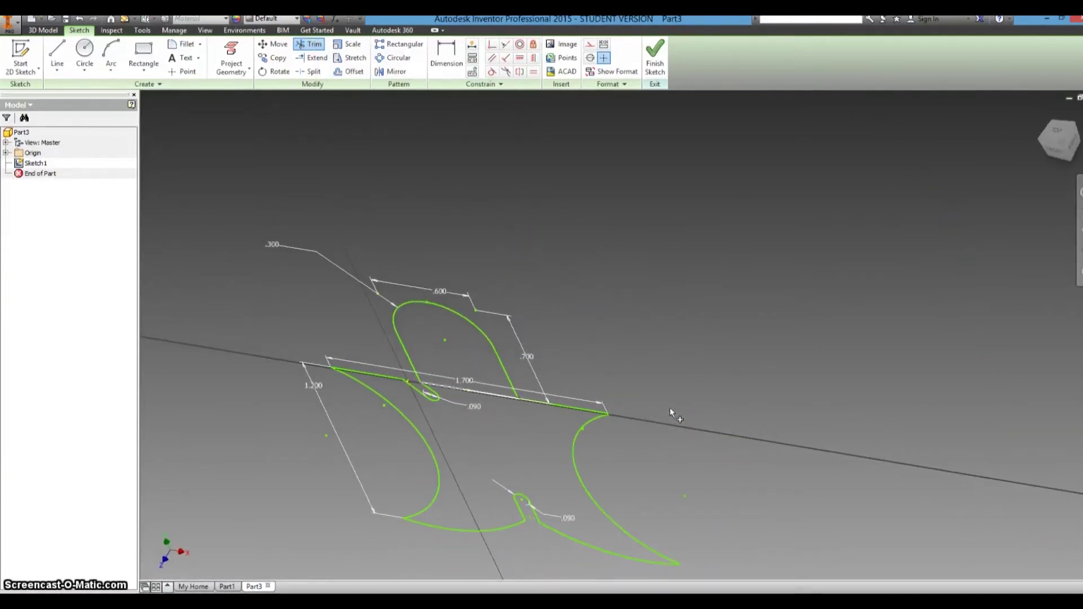
pyautogui.click(675, 405)
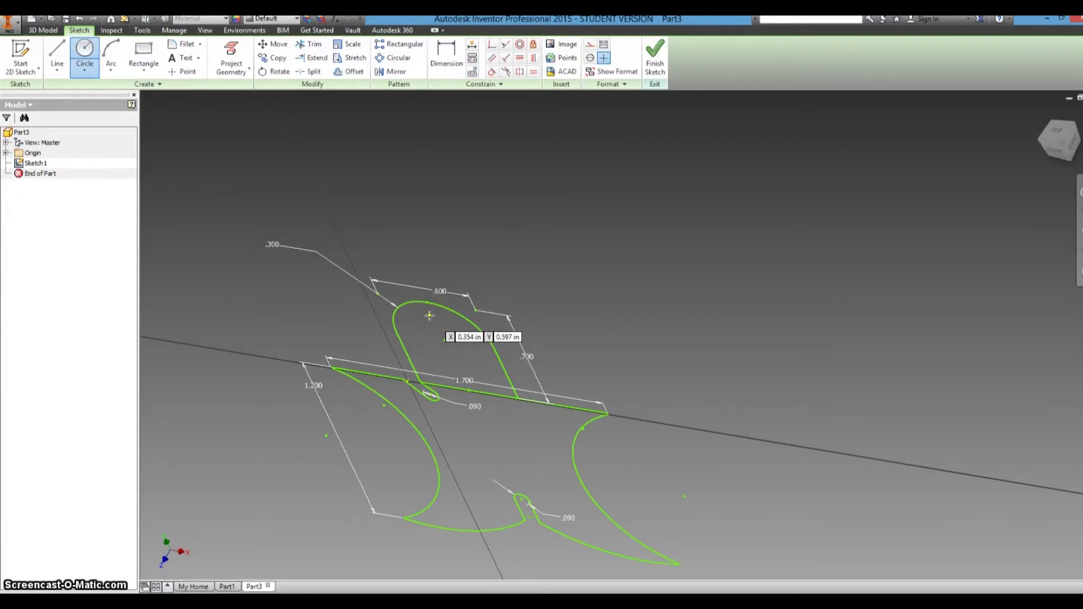
# - Place a .2-diameter hole circle centred inside the rounded lug
pyautogui.keyDown('shift'); pyautogui.moveTo(429, 316); pyautogui.dragTo(429, 315, button='middle'); pyautogui.keyUp('shift')
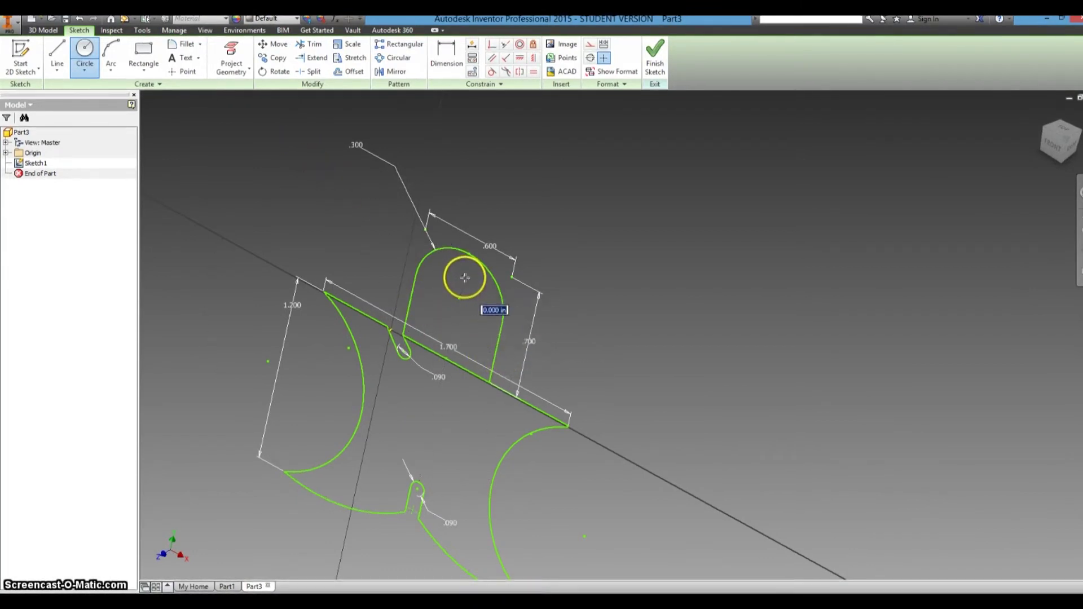
pyautogui.click(463, 276)
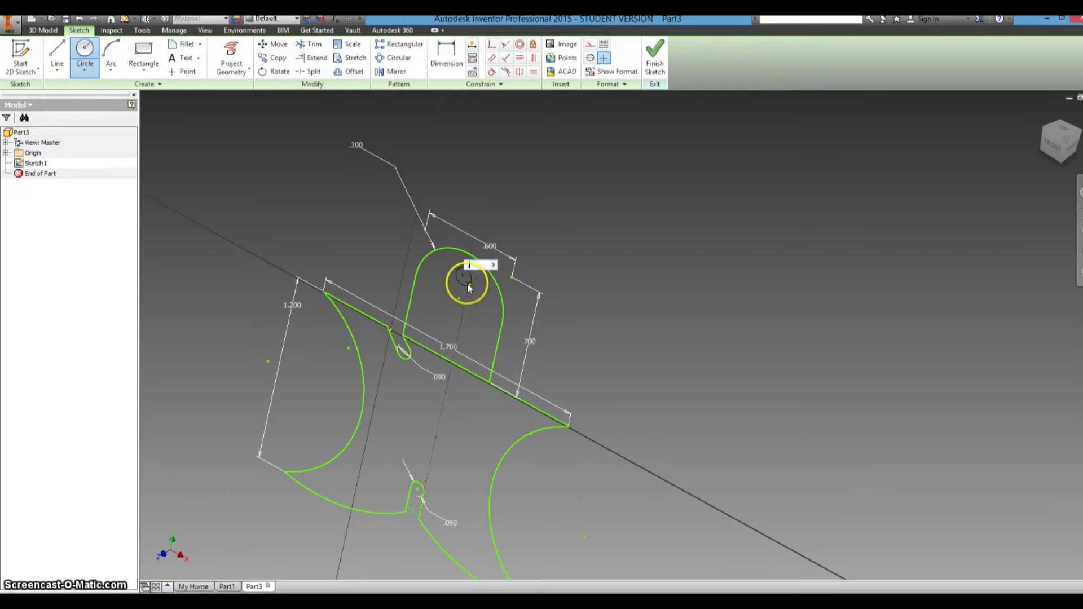
pyautogui.write('.2')
pyautogui.press('Return')
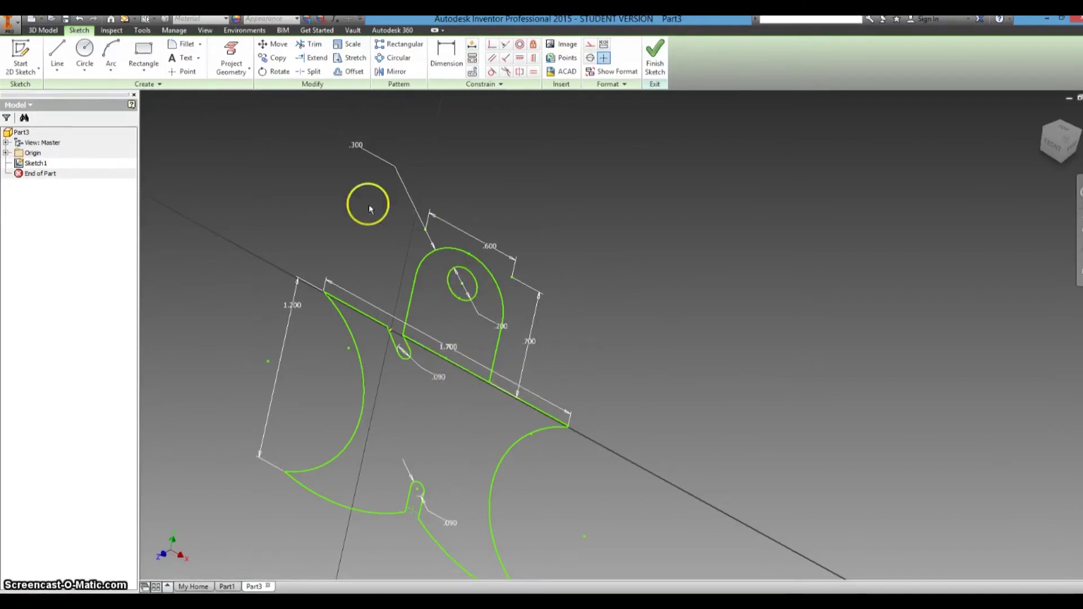
# - Trim the top-edge segment beneath the lug, dismissing the dimension warnings that appear
pyautogui.click(305, 45)
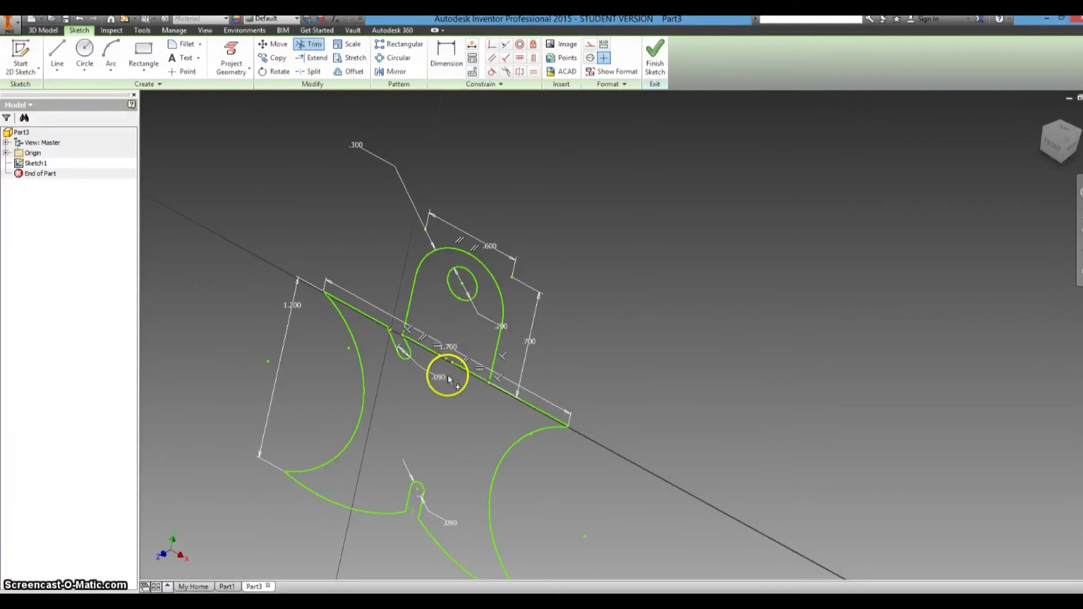
pyautogui.click(461, 370)
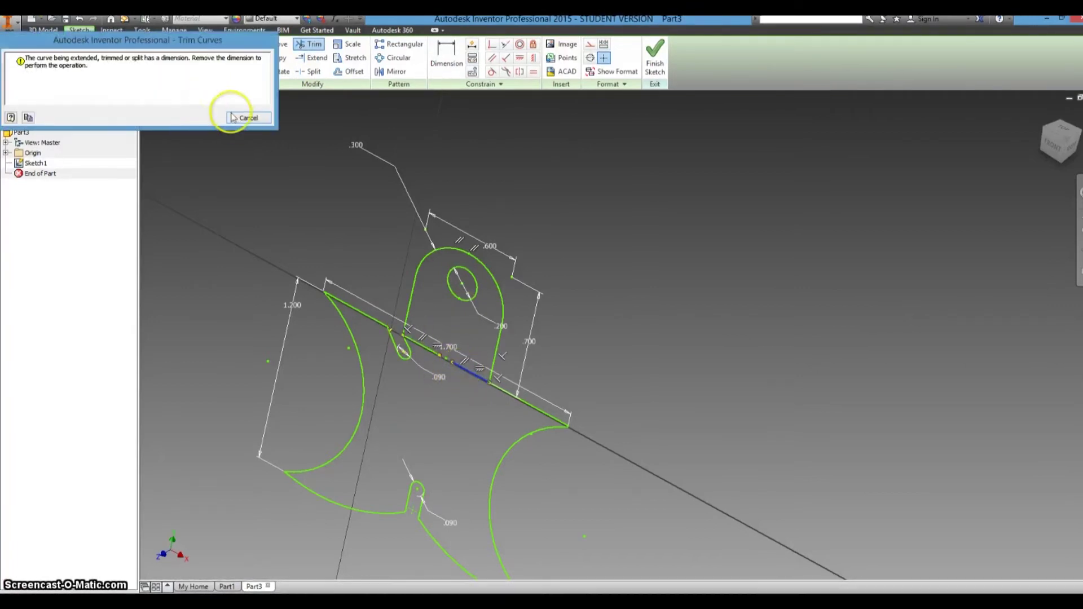
pyautogui.click(241, 121)
pyautogui.click(459, 365)
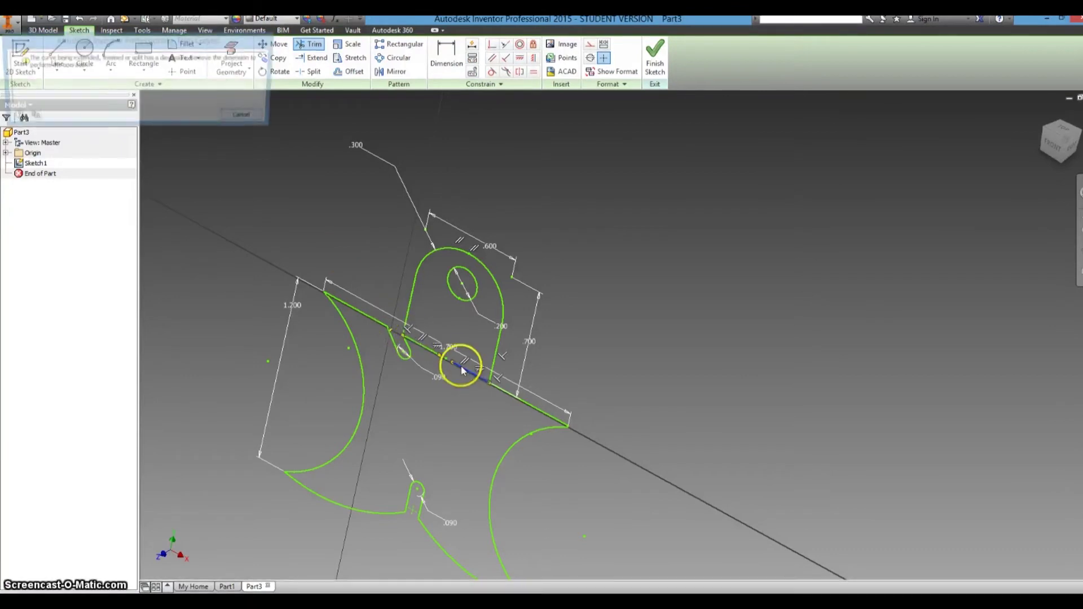
pyautogui.click(248, 117)
pyautogui.press('Escape')
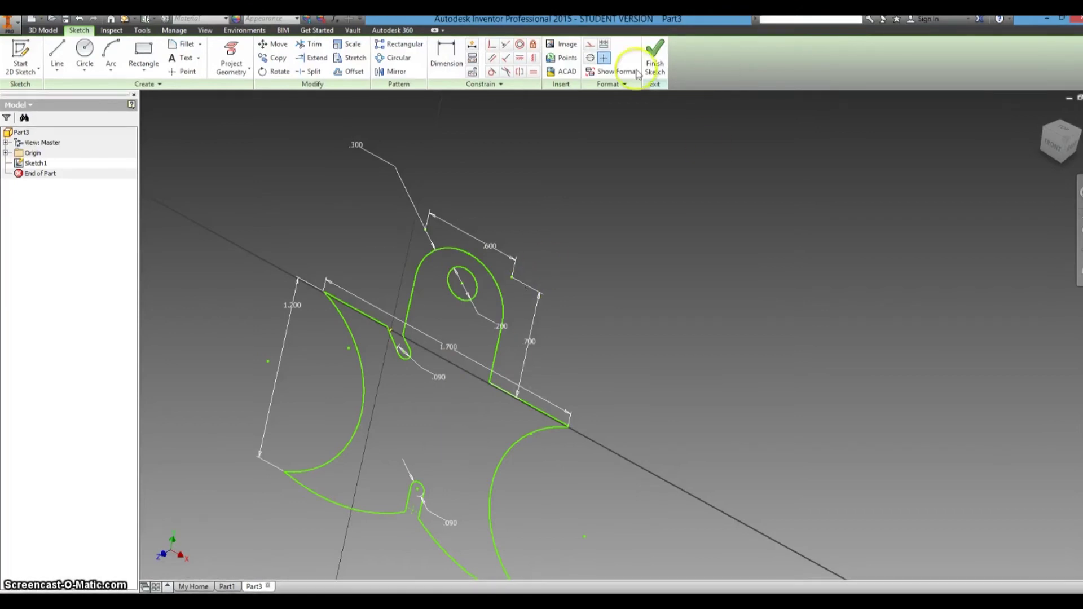
# - Finish the sketch, start an extrusion, then cancel it
pyautogui.click(655, 66)
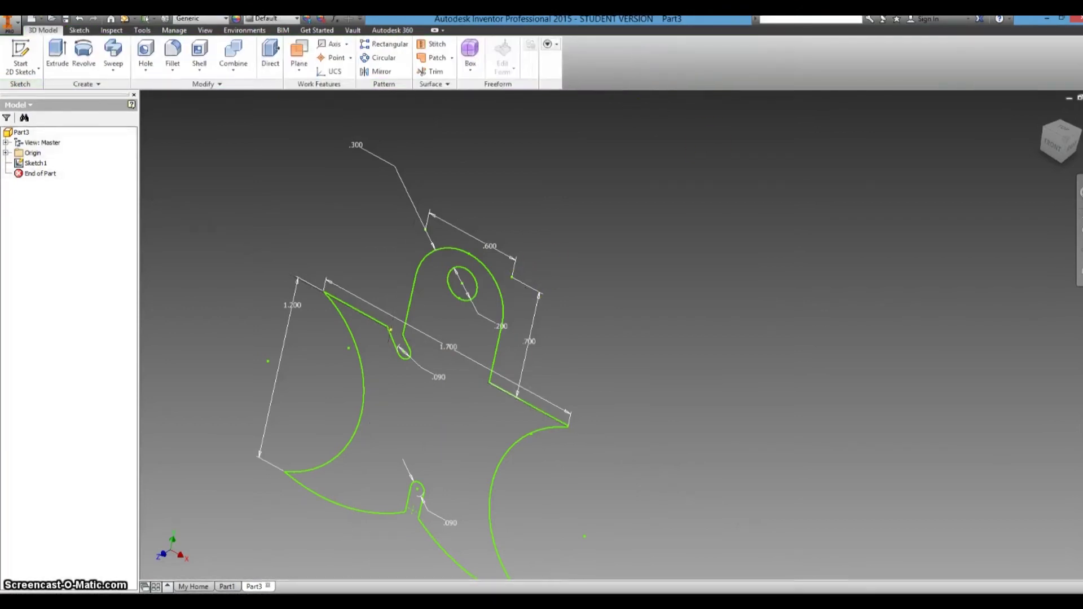
pyautogui.click(57, 57)
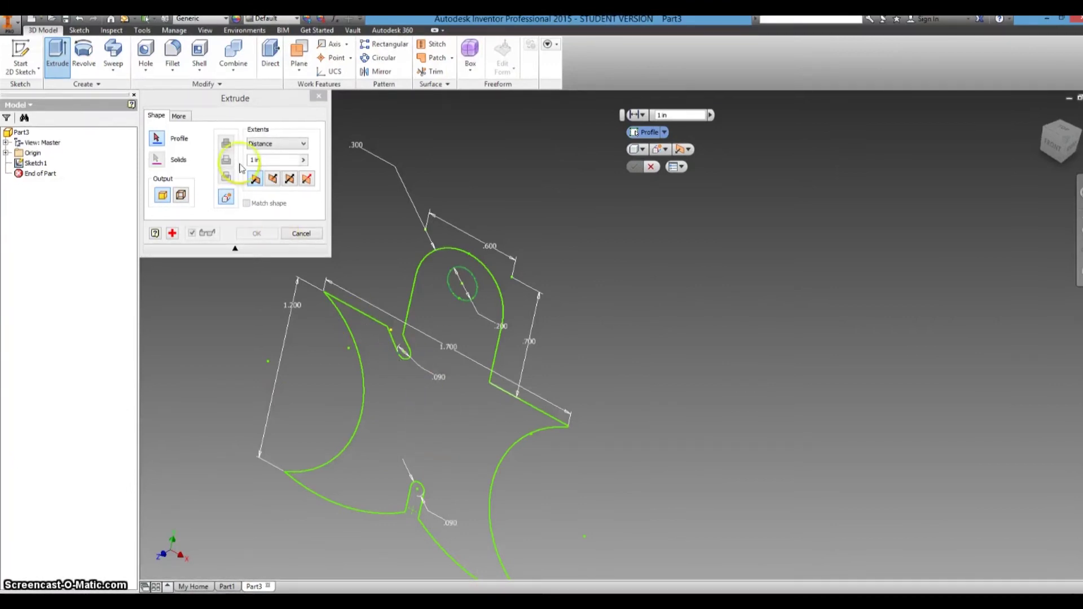
pyautogui.click(157, 139)
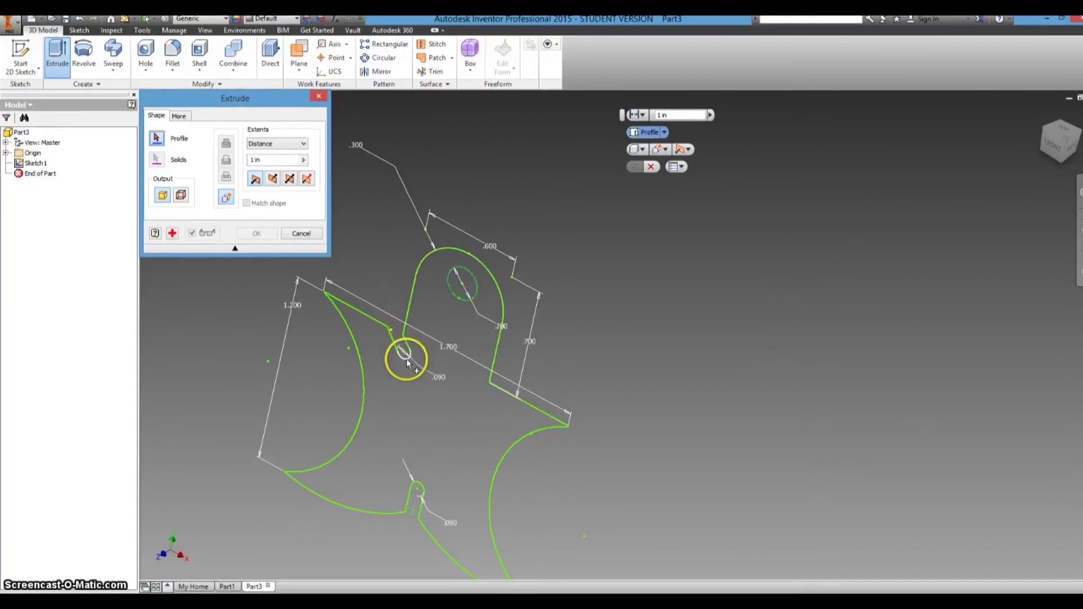
pyautogui.click(302, 234)
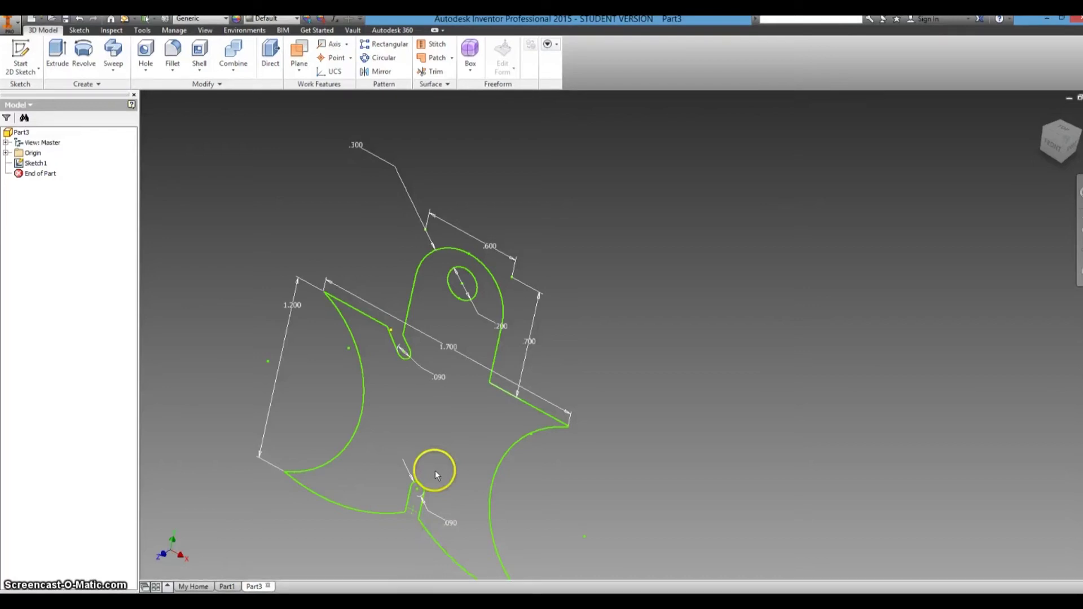
# - Reopen and re-finish Sketch1, pick the lug region for extrusion, then cancel without creating a solid
pyautogui.doubleClick(446, 452)
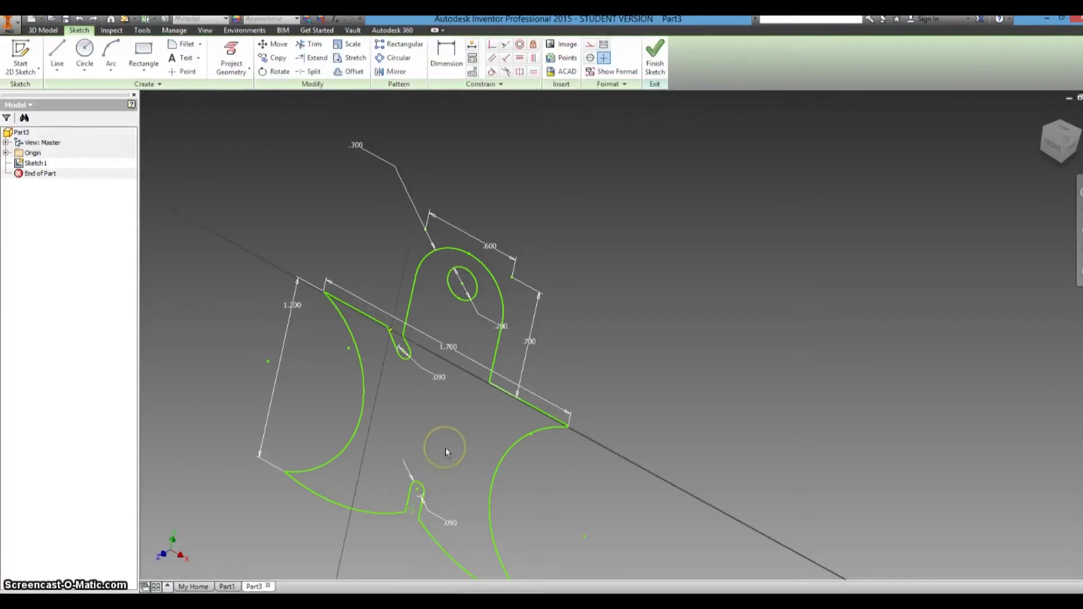
pyautogui.click(446, 452)
pyautogui.click(650, 68)
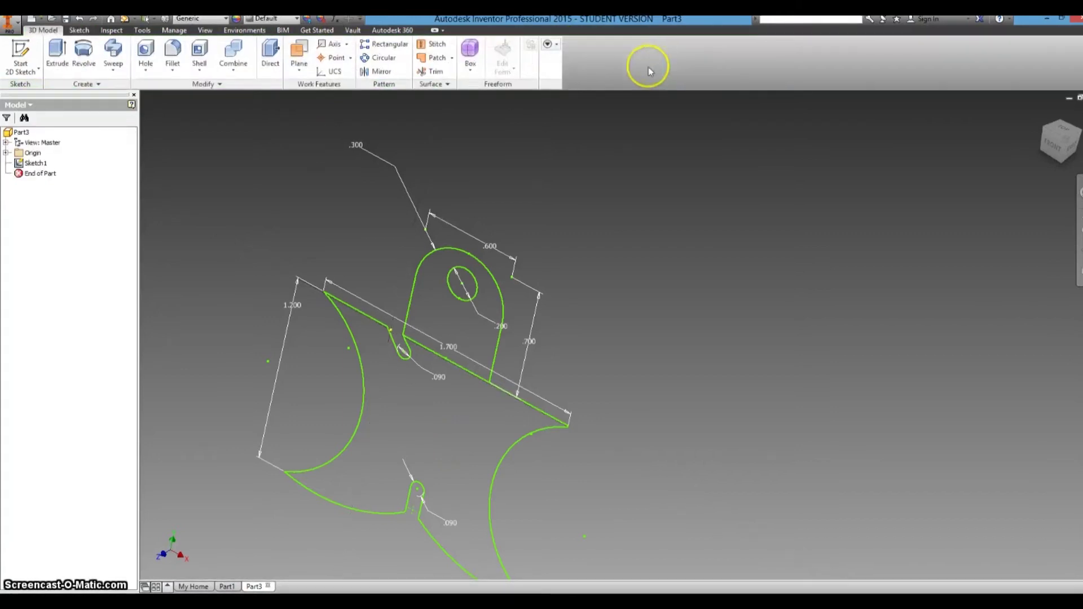
pyautogui.click(56, 50)
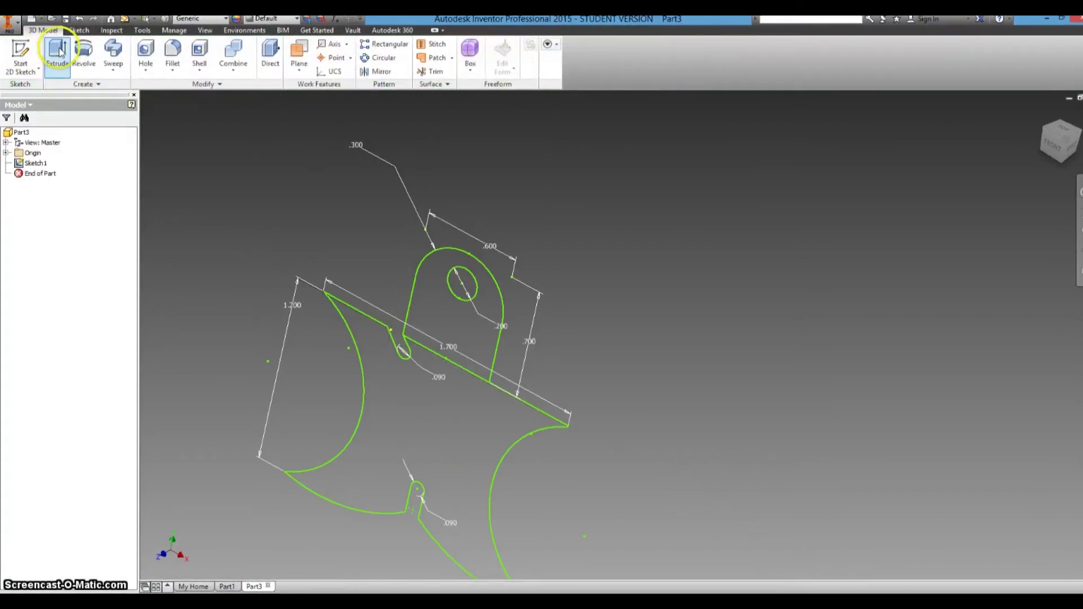
pyautogui.click(401, 324)
pyautogui.click(302, 233)
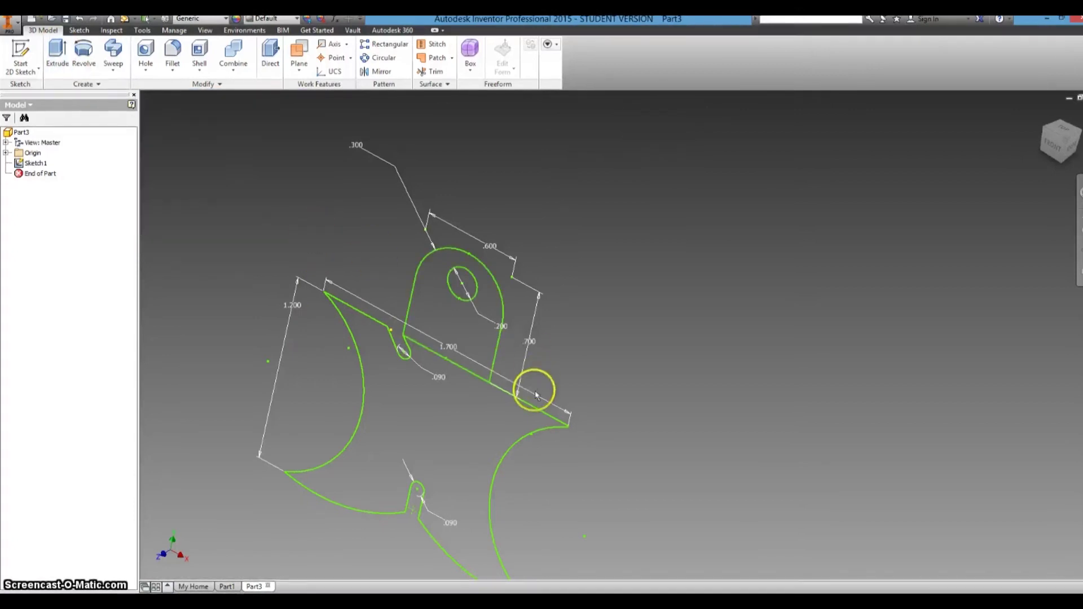
# - Reopen Sketch1 for editing and bring the baseline's right end into view
pyautogui.scroll(5, 440, 352)
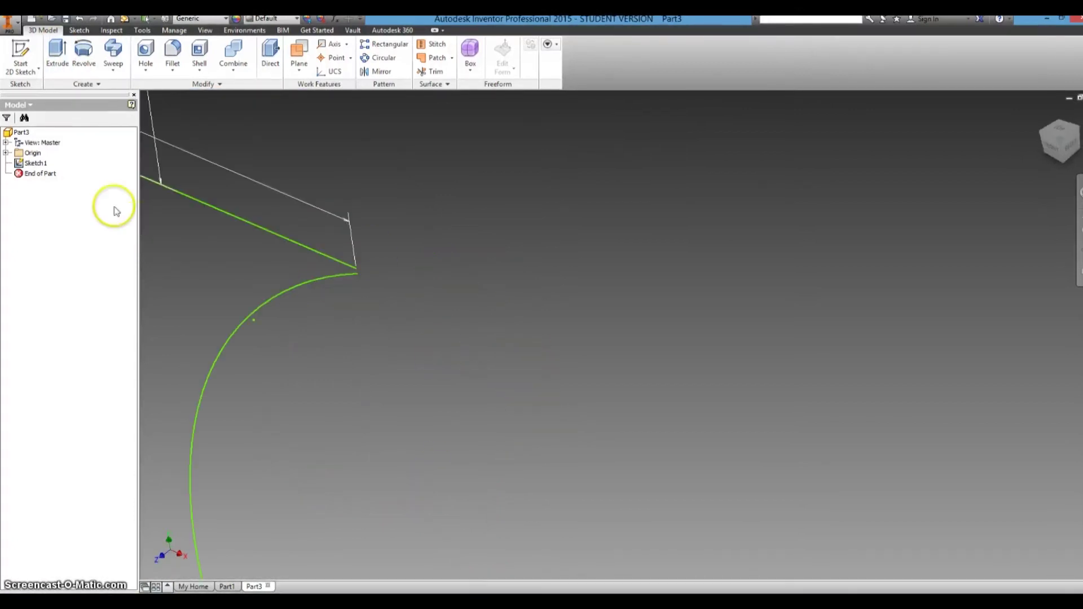
pyautogui.rightClick(41, 163)
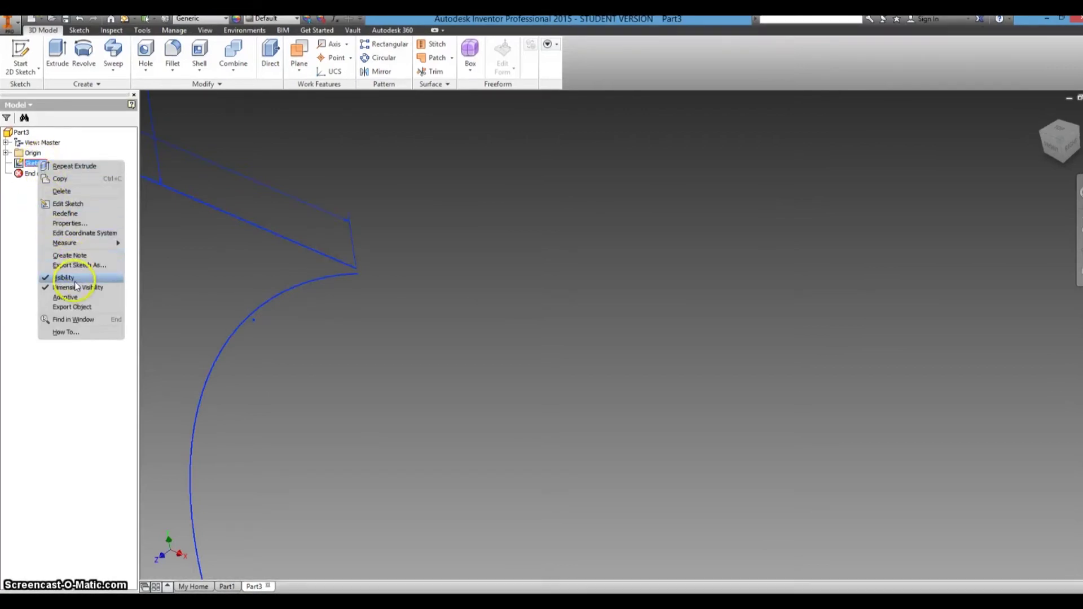
pyautogui.click(79, 203)
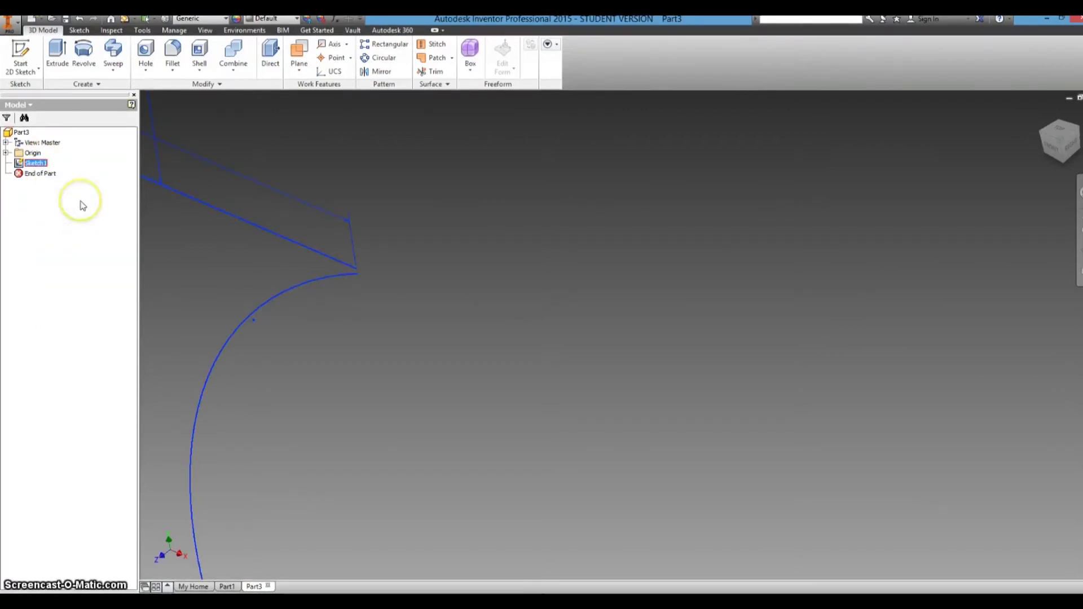
pyautogui.moveTo(627, 261)
pyautogui.mouseDown()
pyautogui.moveTo(629, 310)
pyautogui.moveTo(633, 278)
pyautogui.moveTo(664, 248)
pyautogui.mouseUp()
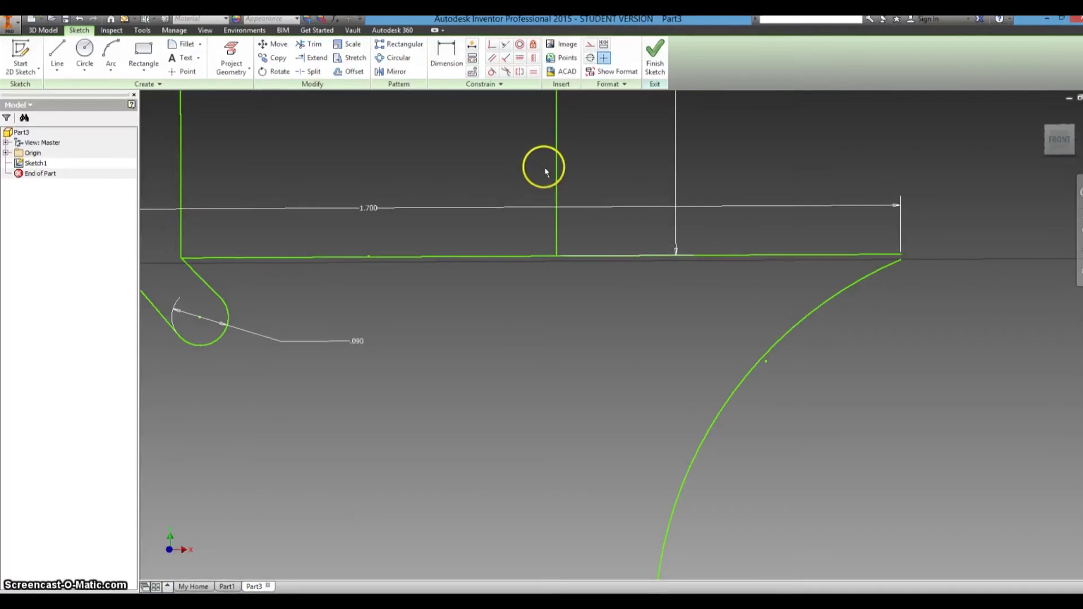
# - Delete the blocking 1.700 dimension and extend the baseline to meet the right arc
pyautogui.click(348, 73)
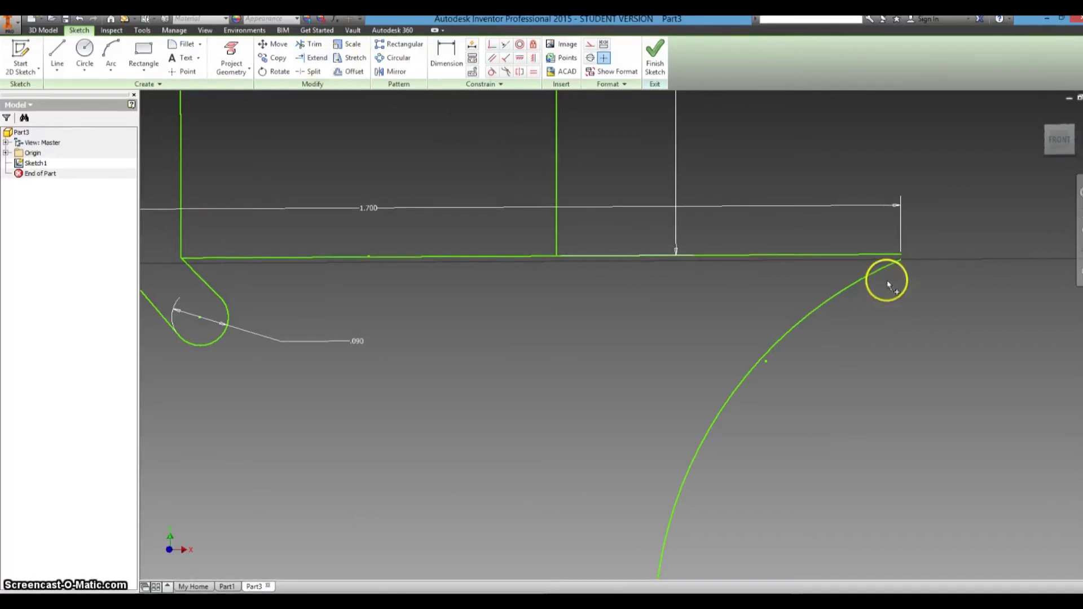
pyautogui.press('e')
pyautogui.click(891, 264)
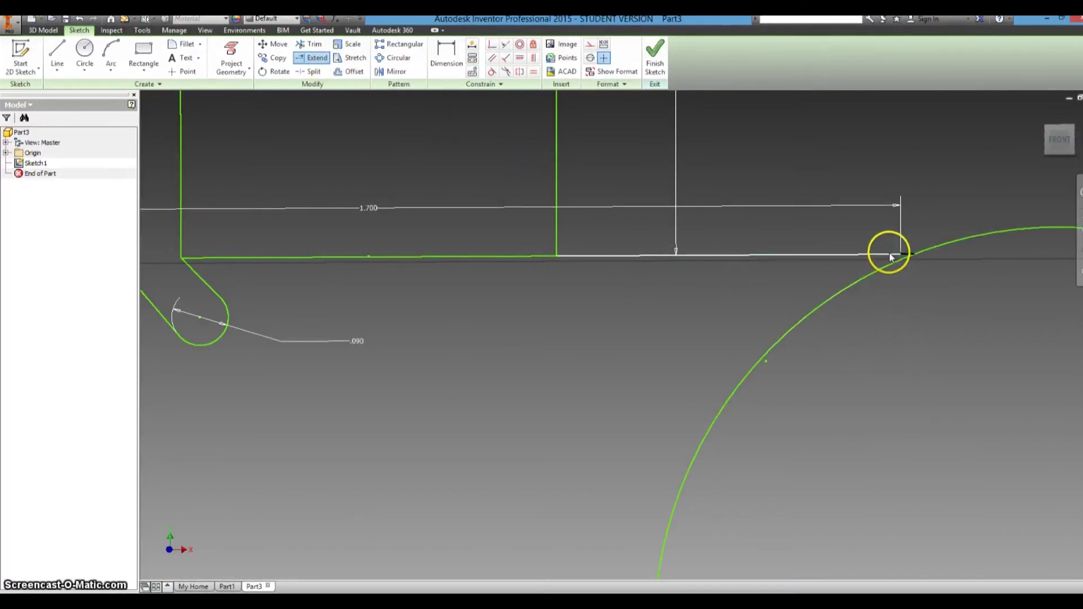
pyautogui.click(889, 255)
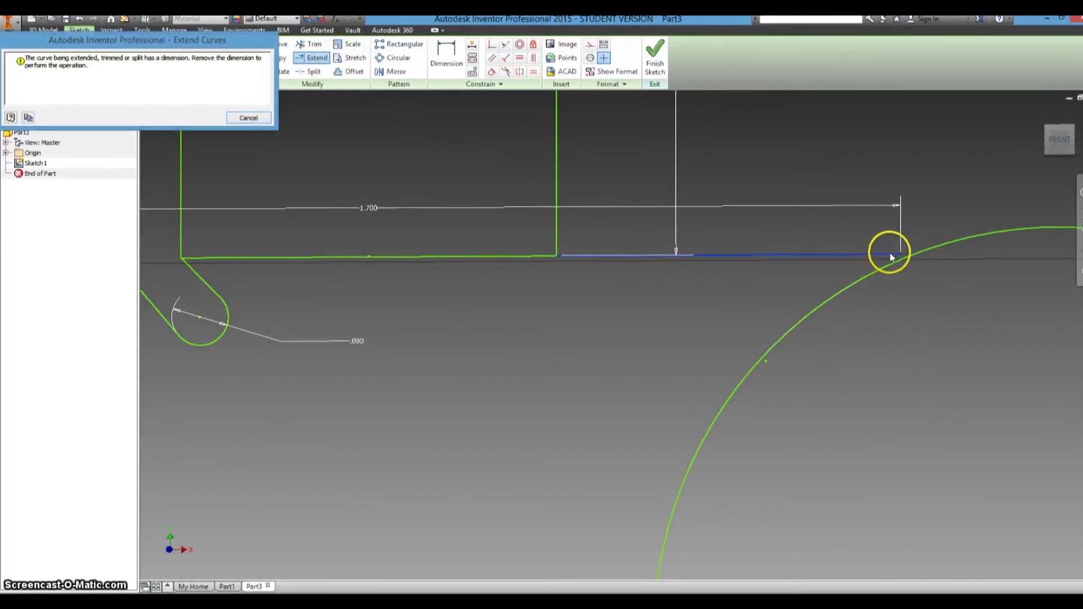
pyautogui.click(249, 118)
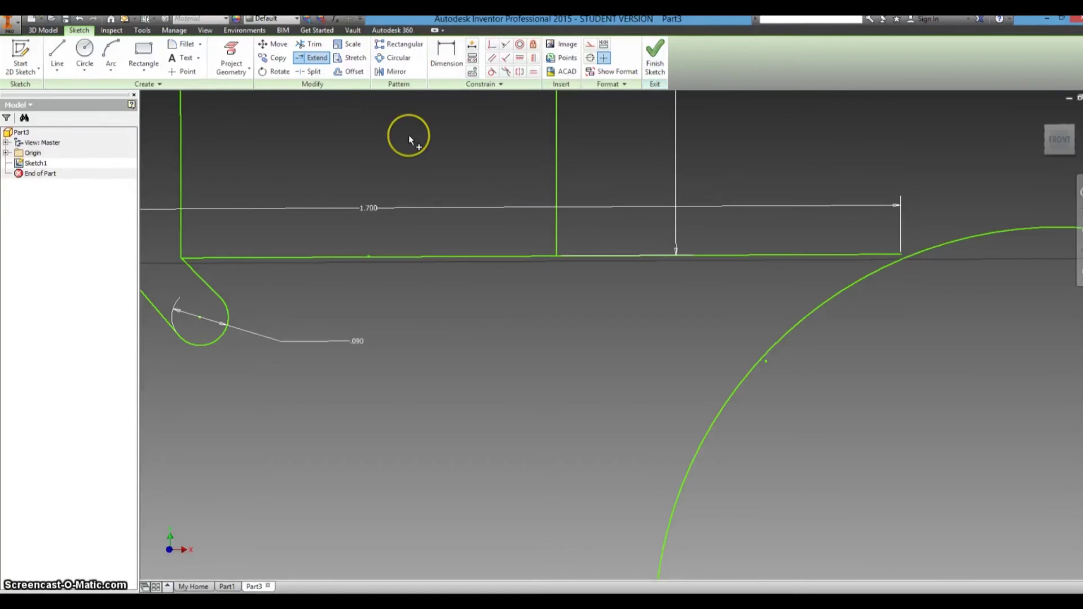
pyautogui.press('Escape')
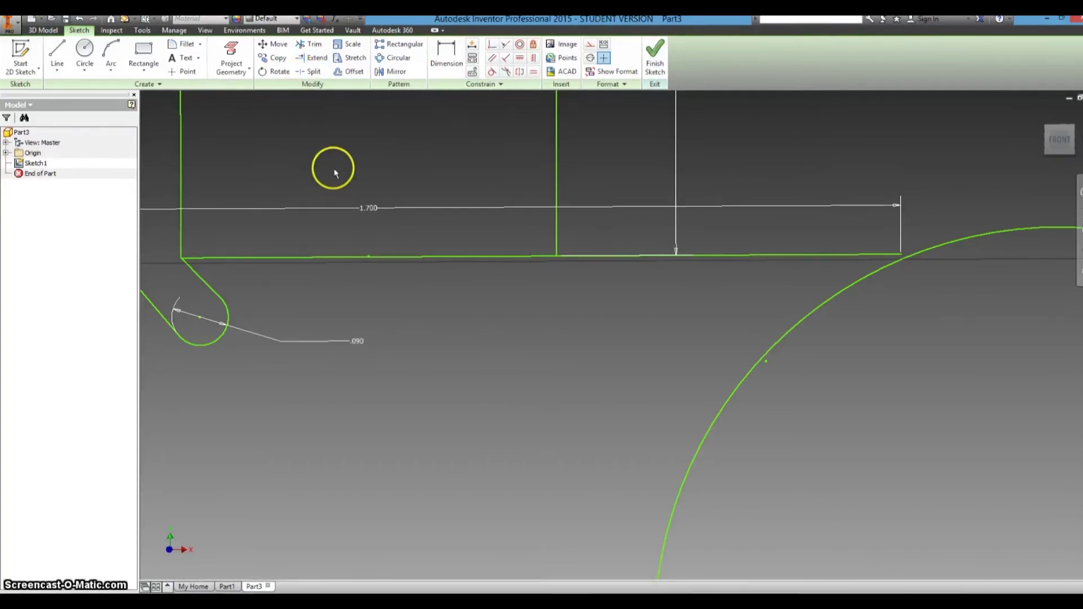
pyautogui.click(374, 209)
pyautogui.press('Delete')
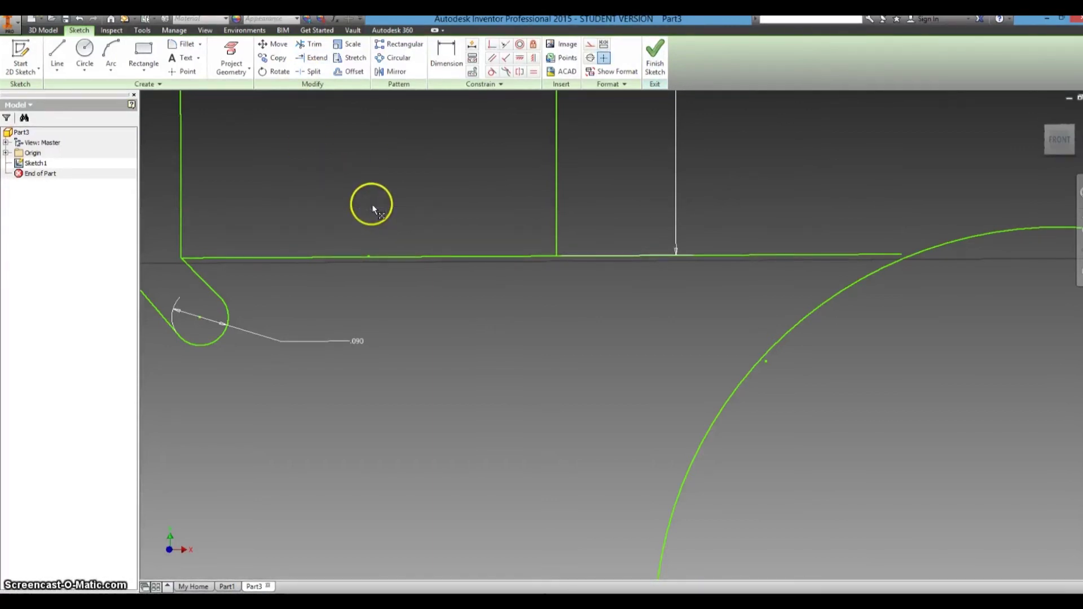
pyautogui.click(312, 57)
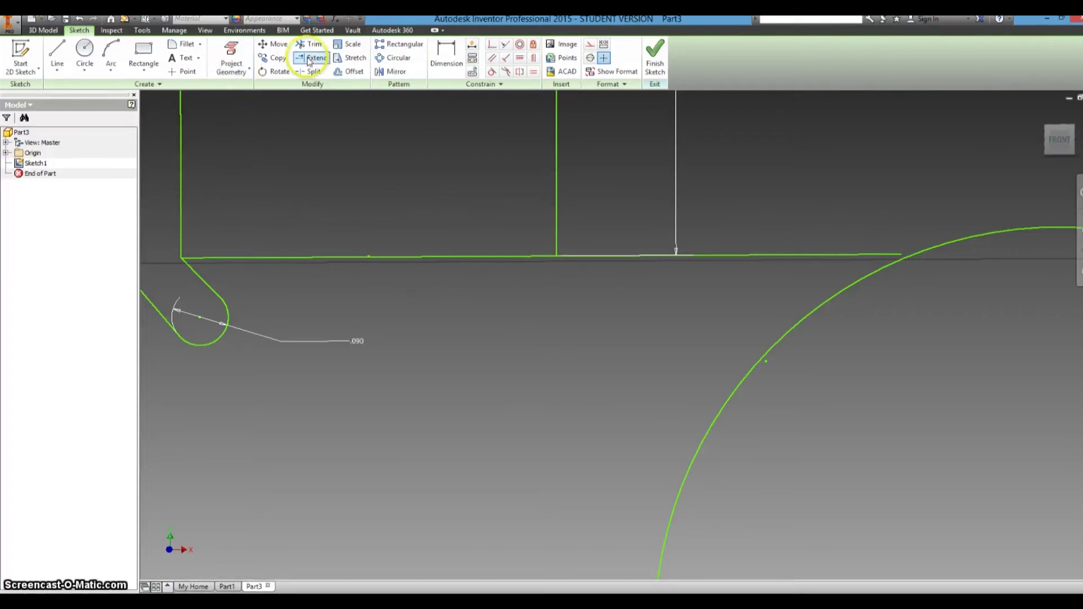
pyautogui.click(891, 257)
# - Trim away the excess part of the large circle
pyautogui.scroll(-3, 821, 364)
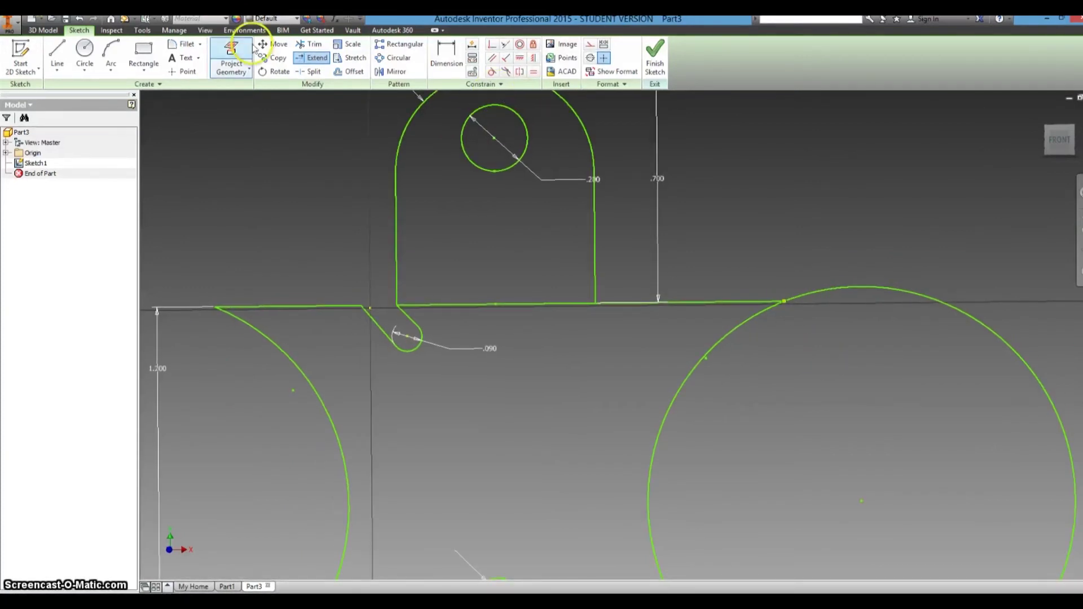
pyautogui.press('x')
pyautogui.click(875, 289)
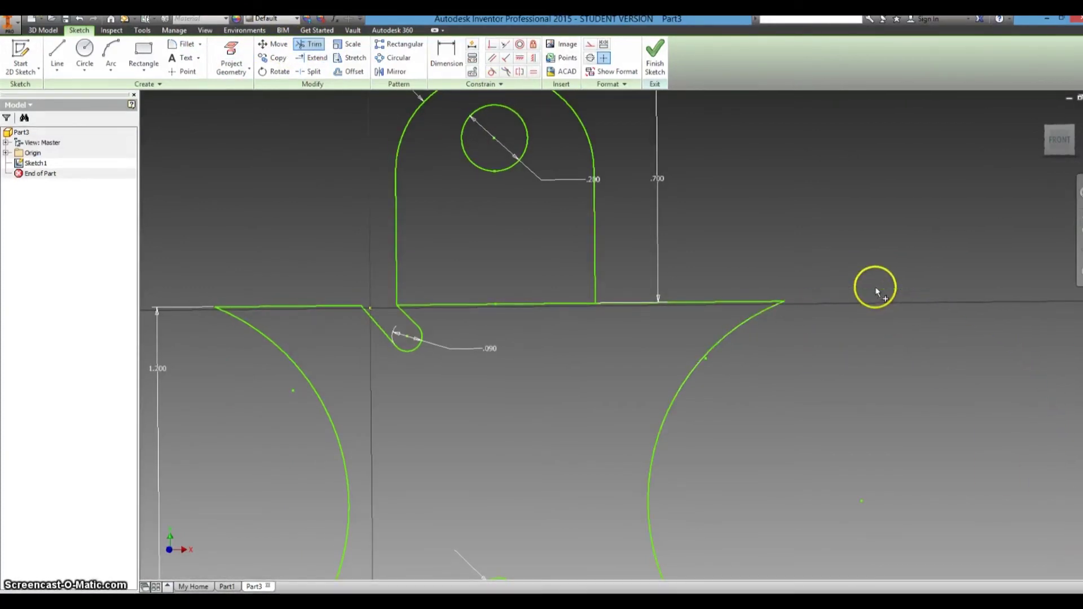
# - Extrude both the lower body and upper tab profiles 1/8 in to create Extrusion1
pyautogui.click(658, 64)
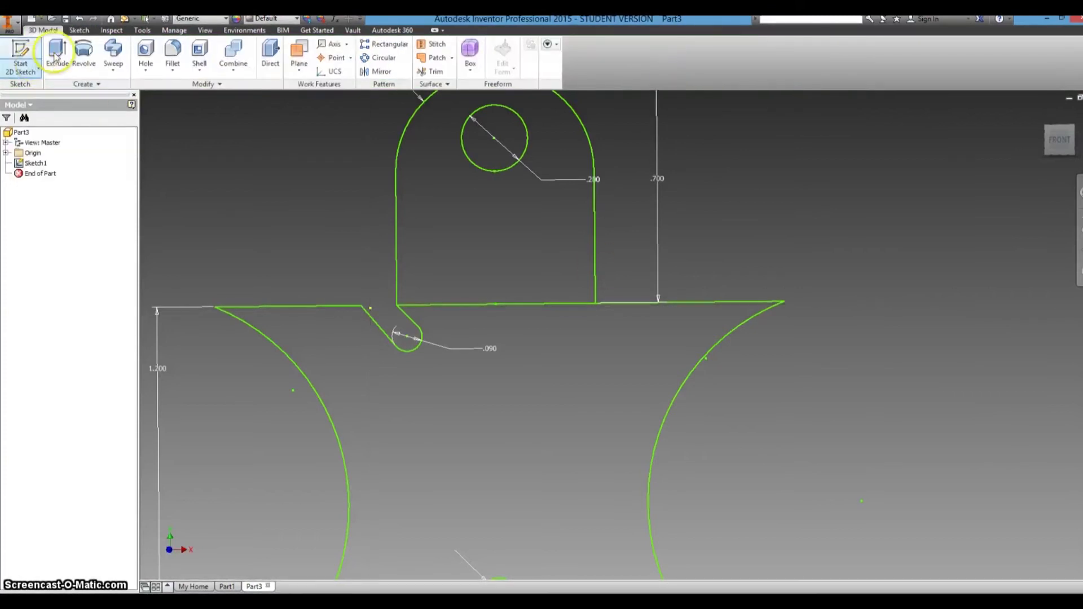
pyautogui.click(56, 55)
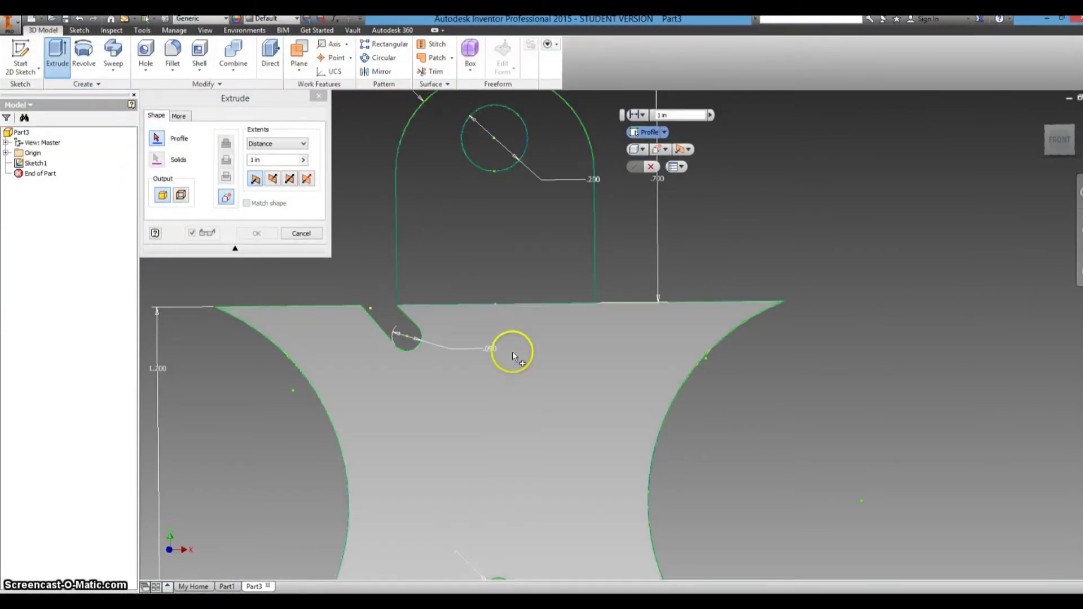
pyautogui.click(512, 353)
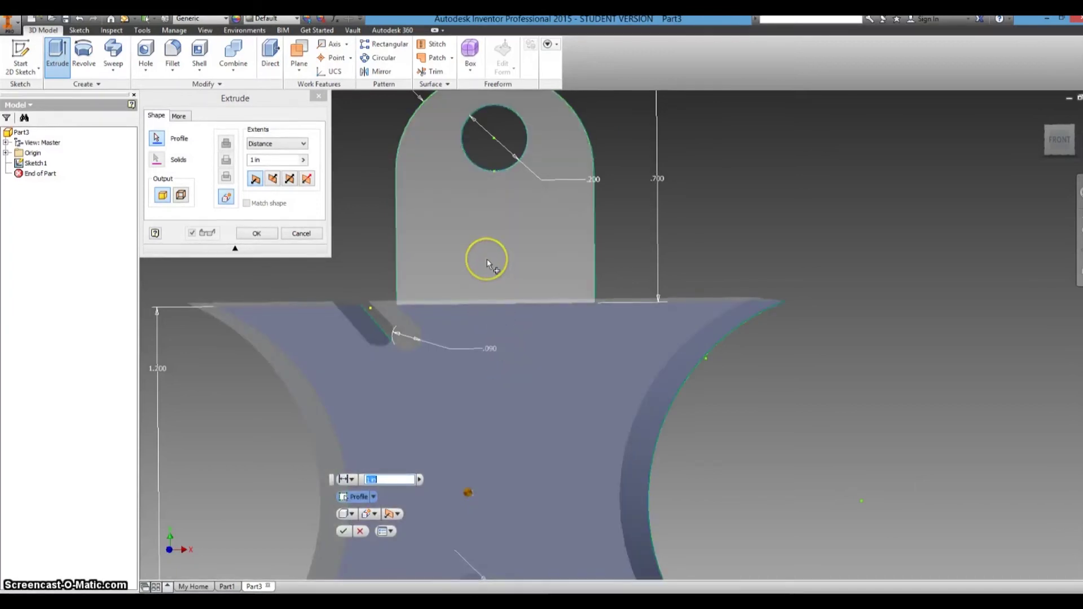
pyautogui.click(486, 259)
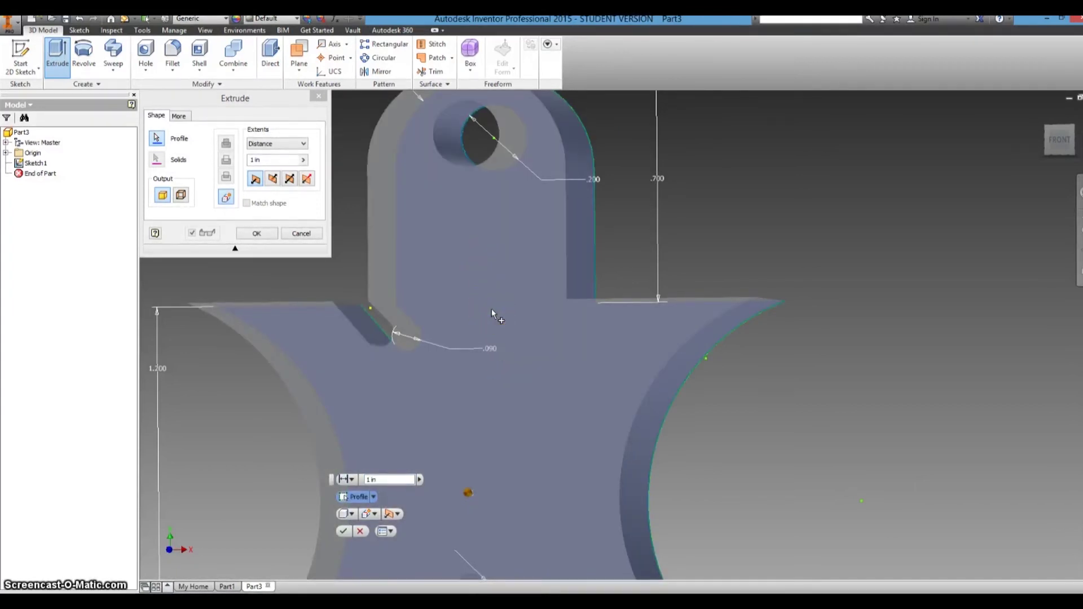
pyautogui.press('F6')
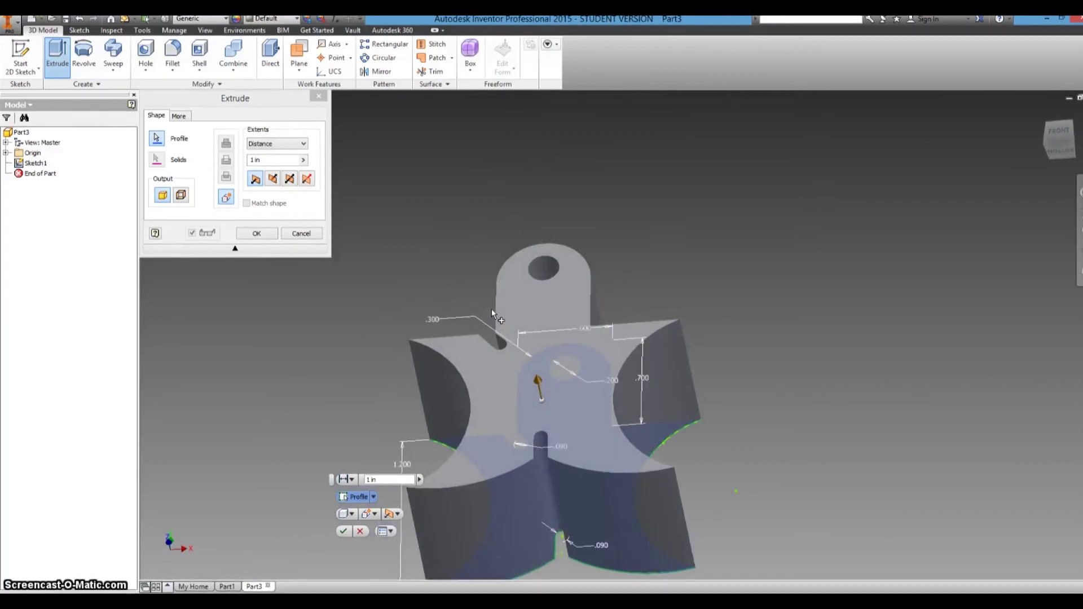
pyautogui.moveTo(266, 158); pyautogui.dragTo(249, 164)
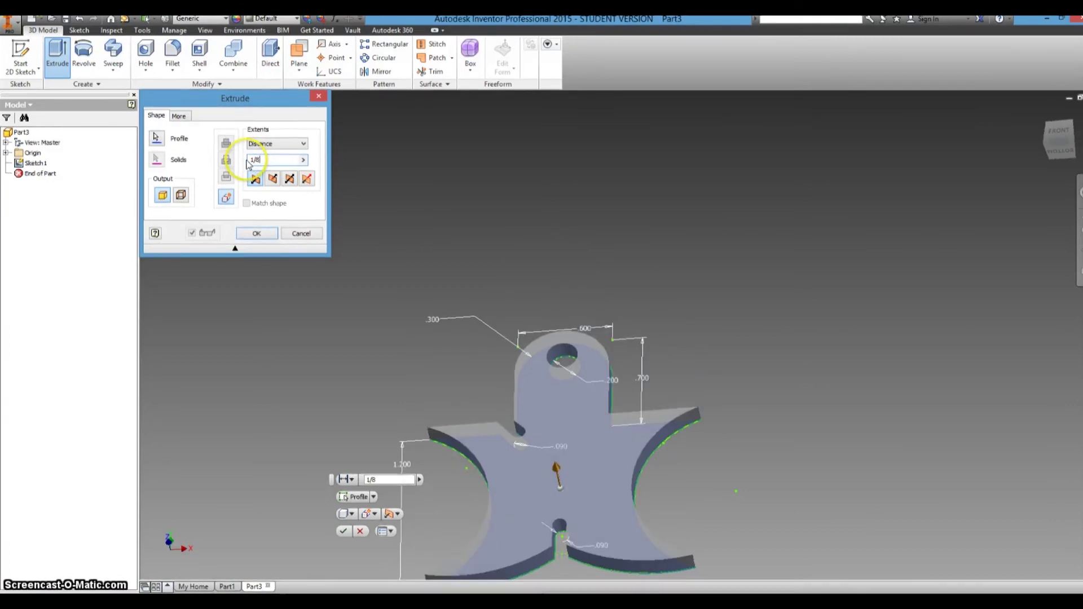
pyautogui.press('Return')
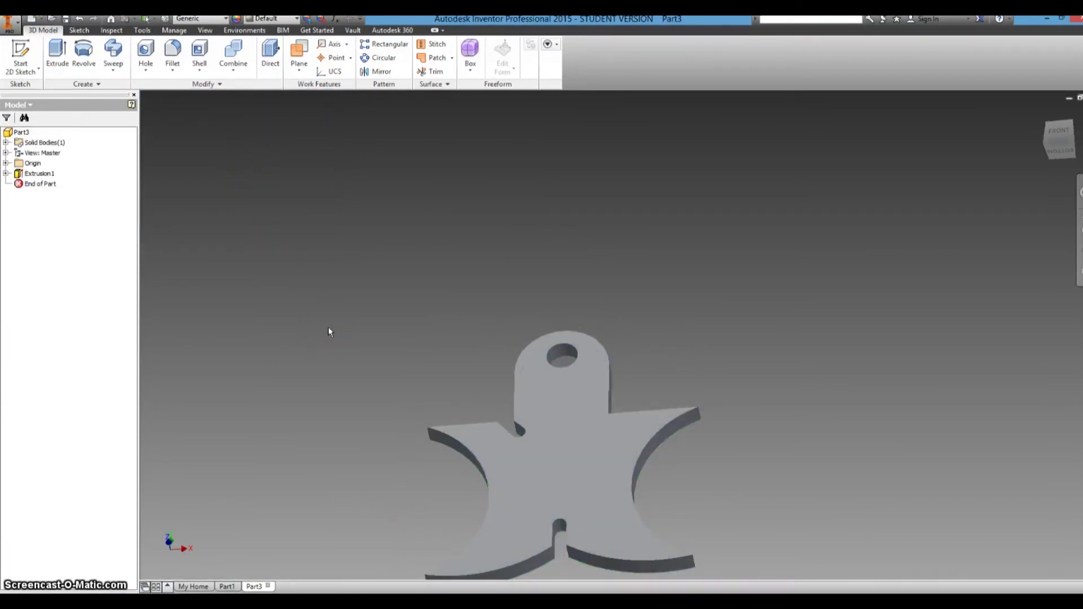
pyautogui.press('F6')
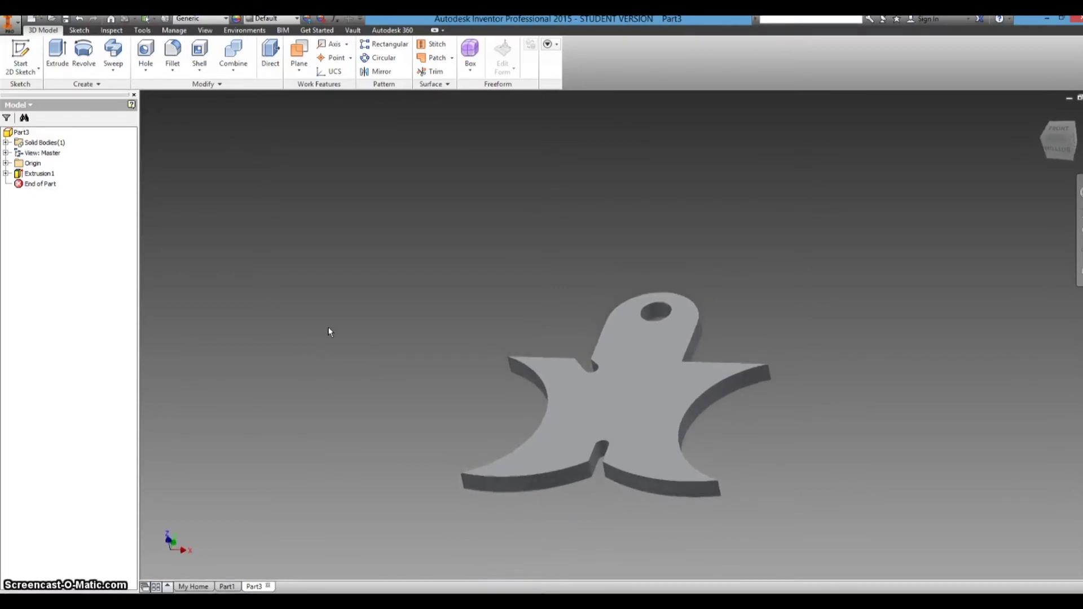
pyautogui.click(355, 314)
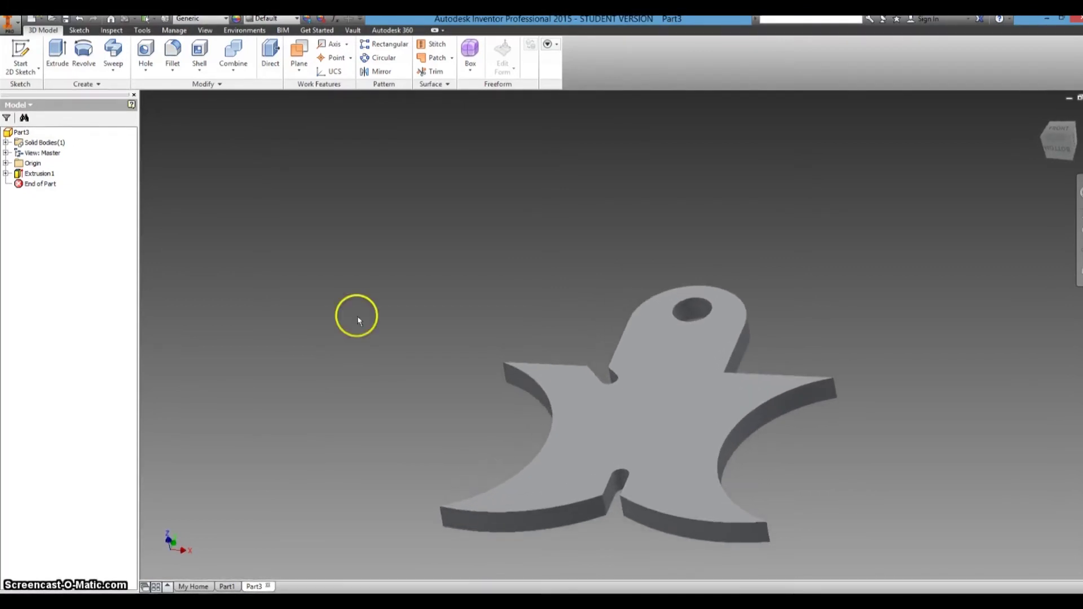
pyautogui.click(495, 417)
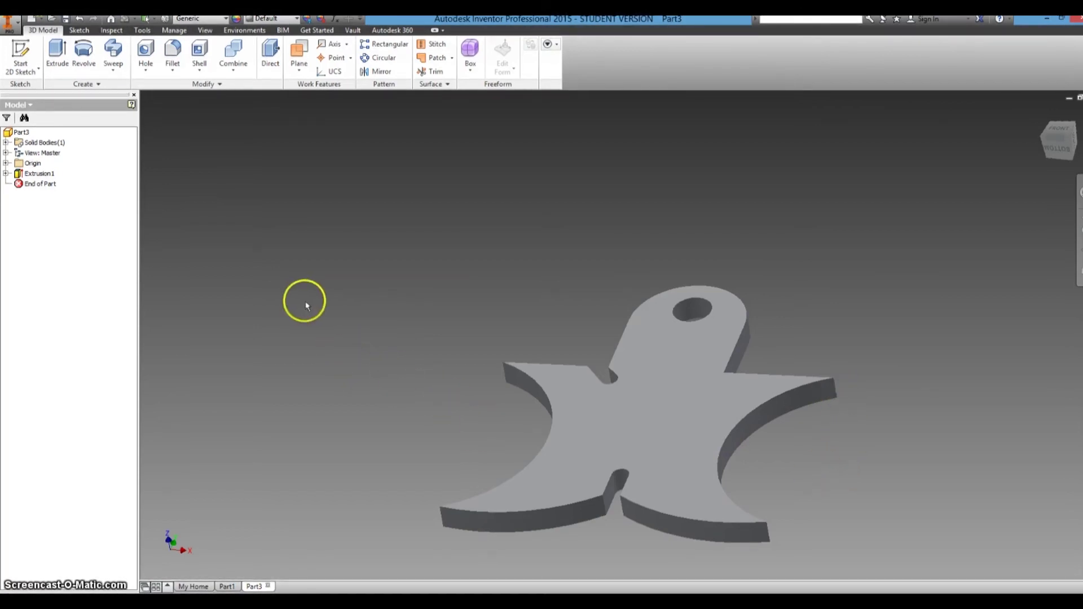
# - Start a 1/32 fillet and pick the two end edges and both arm-tip edges
pyautogui.click(174, 54)
pyautogui.click(252, 148)
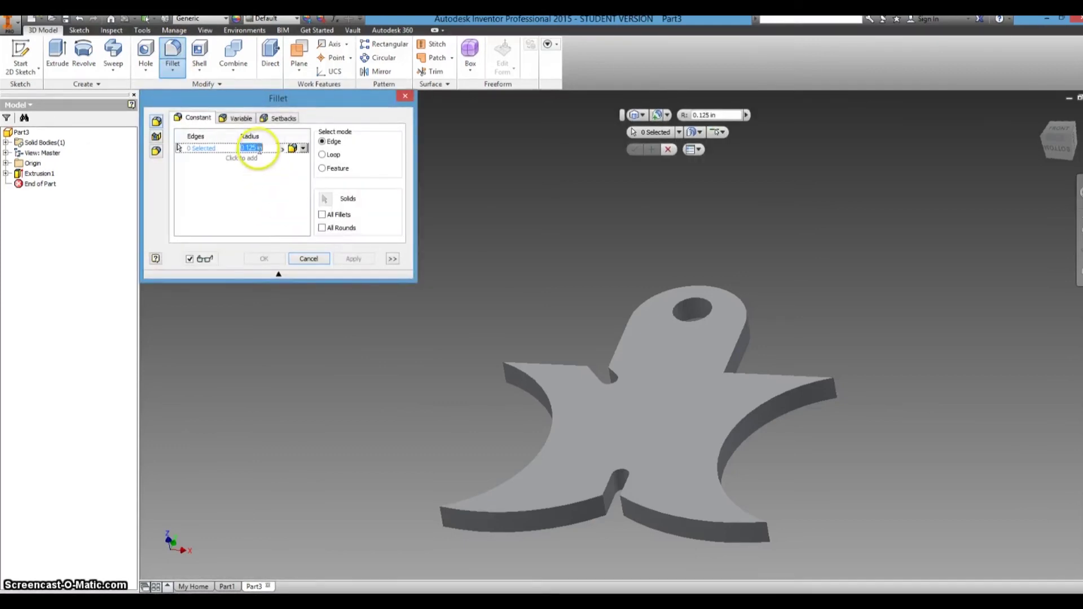
pyautogui.write('1/32')
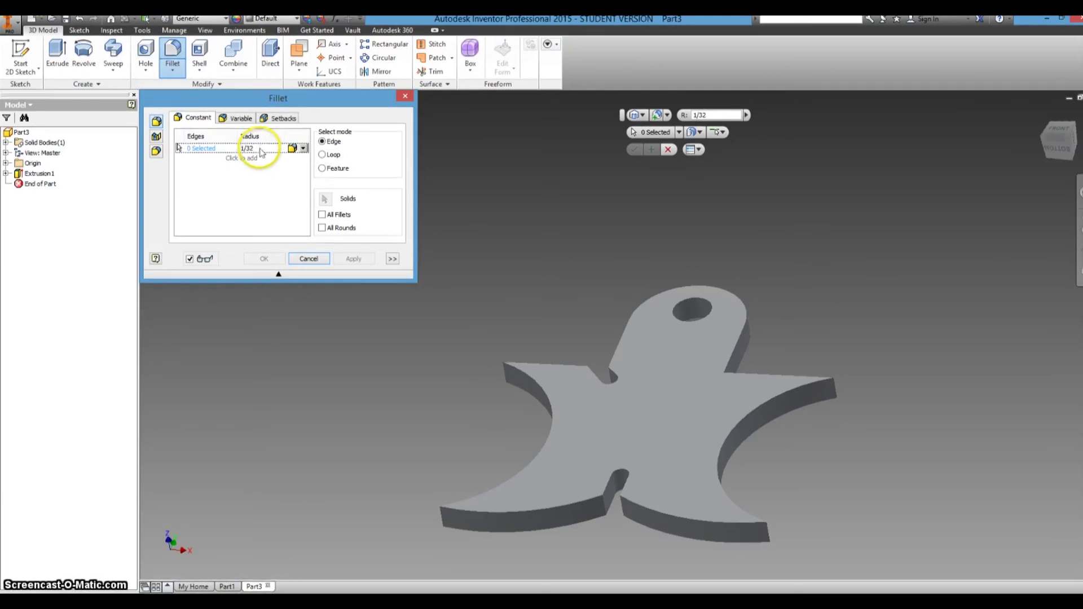
pyautogui.click(769, 534)
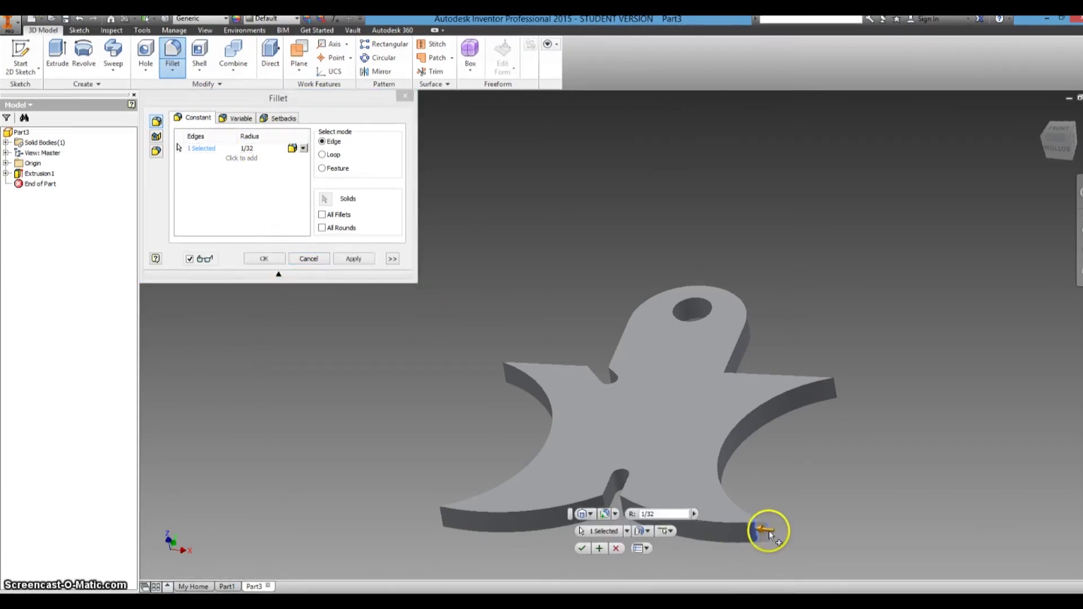
pyautogui.click(442, 524)
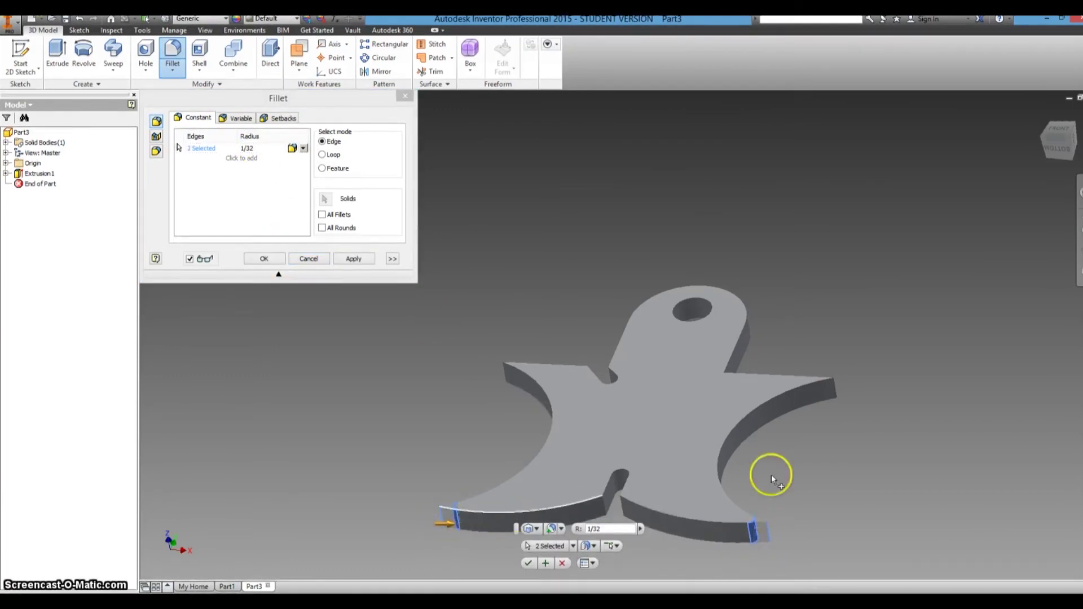
pyautogui.click(834, 388)
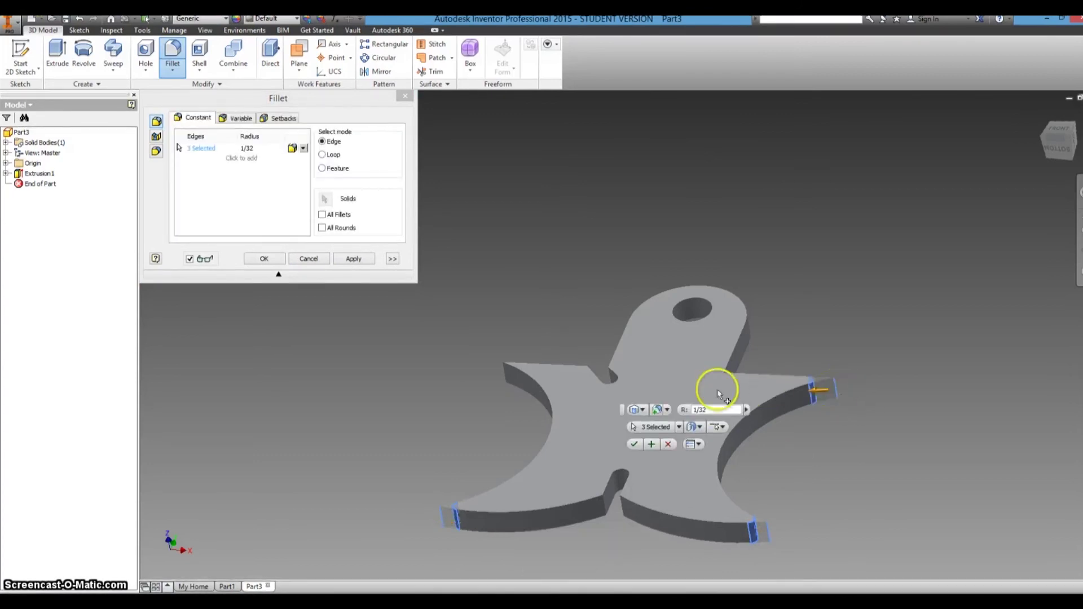
pyautogui.click(504, 373)
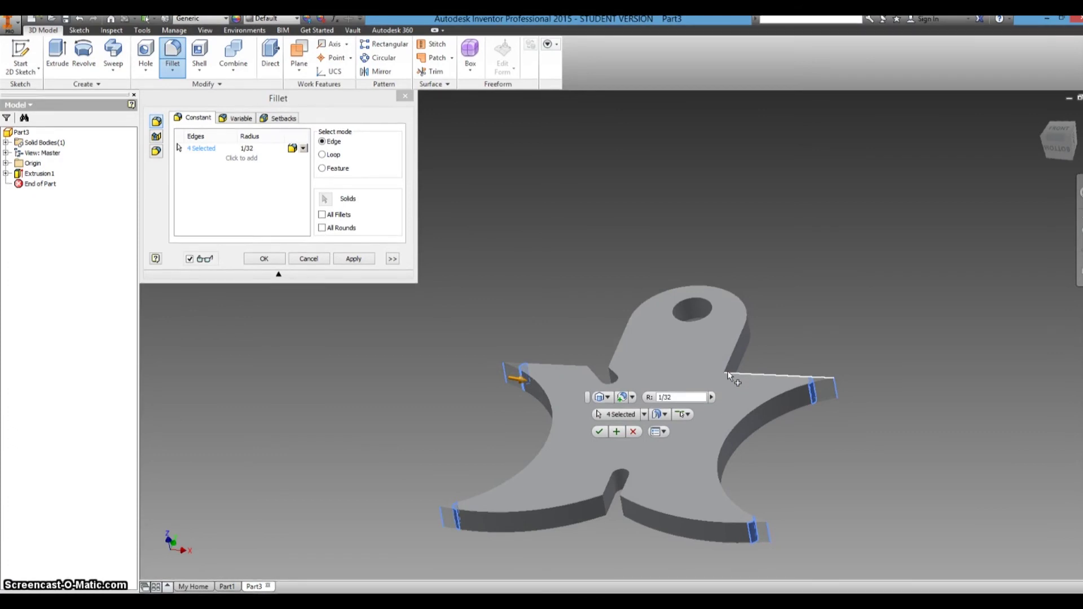
# - Add both slot-base edges and three more vertical side edges, then apply the fillet
pyautogui.scroll(5, 727, 374)
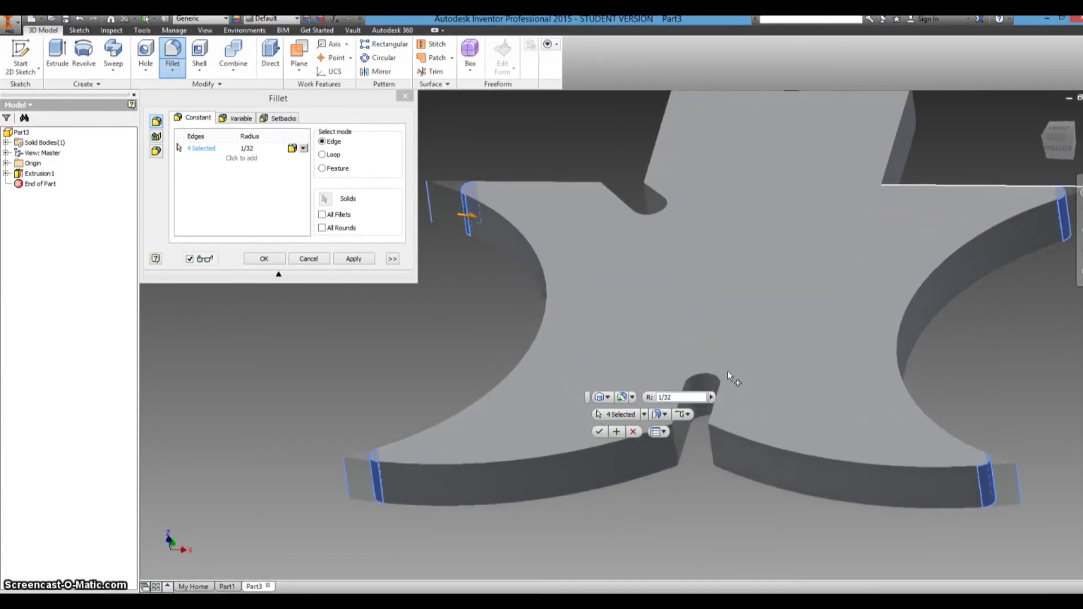
pyautogui.click(709, 436)
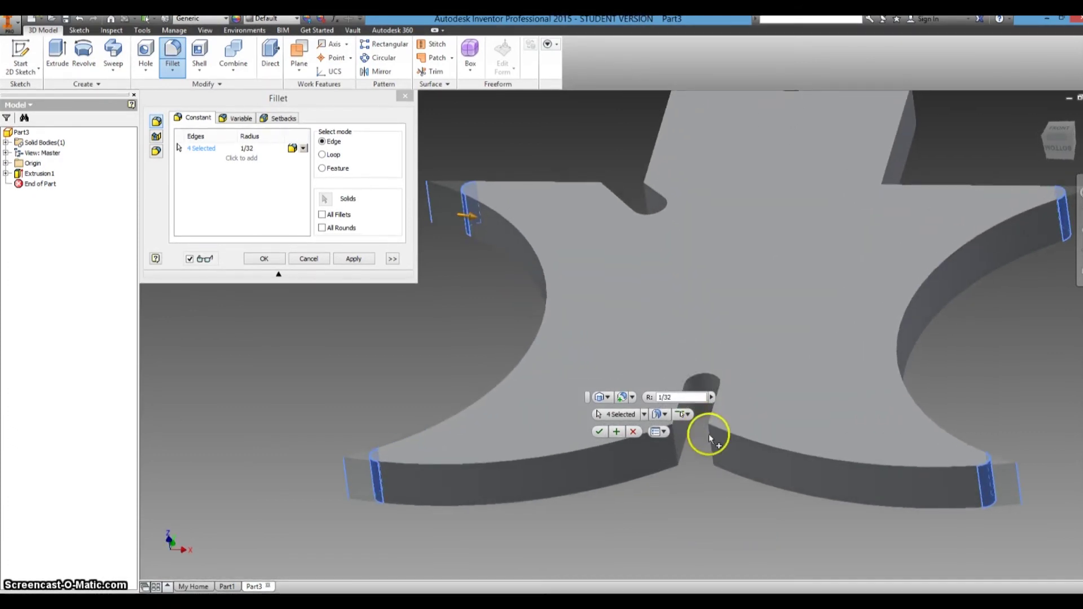
pyautogui.click(672, 440)
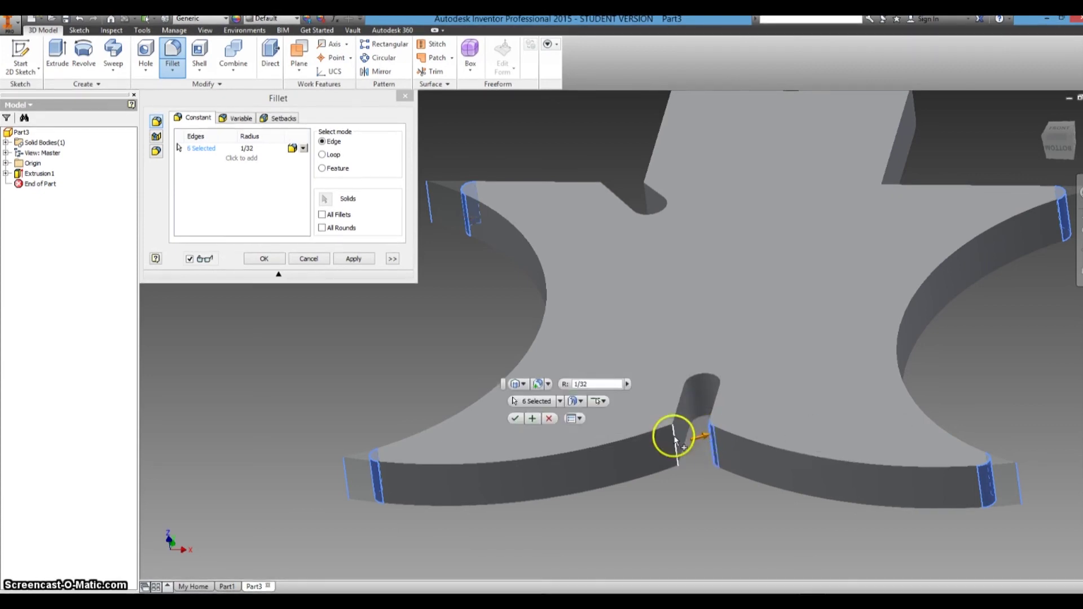
pyautogui.keyDown('shift'); pyautogui.moveTo(778, 381); pyautogui.dragTo(778, 381, button='middle'); pyautogui.keyUp('shift')
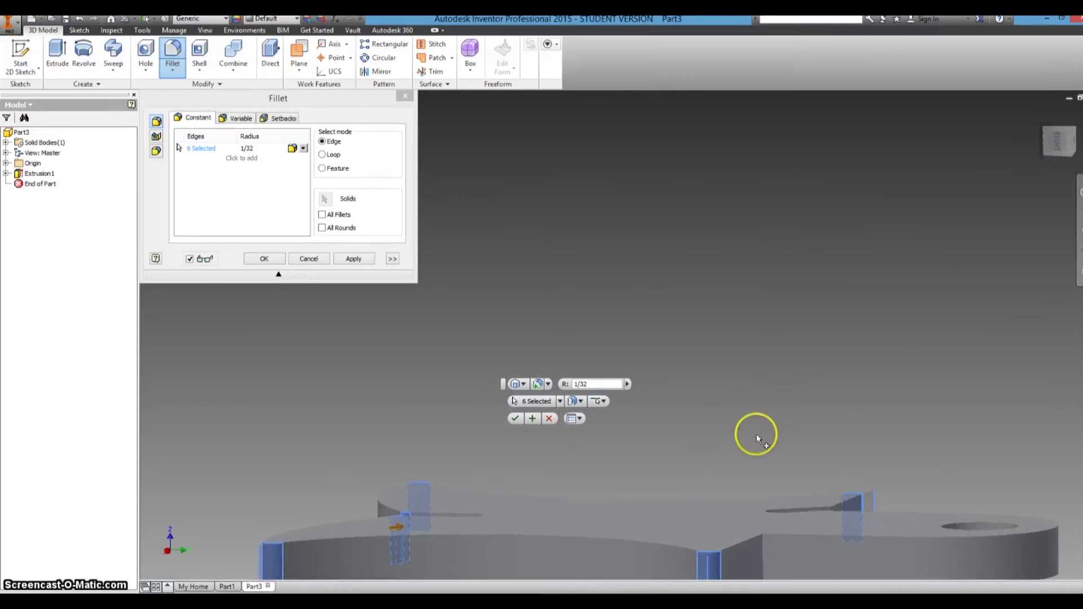
pyautogui.moveTo(756, 433); pyautogui.dragTo(758, 562)
pyautogui.click(762, 551)
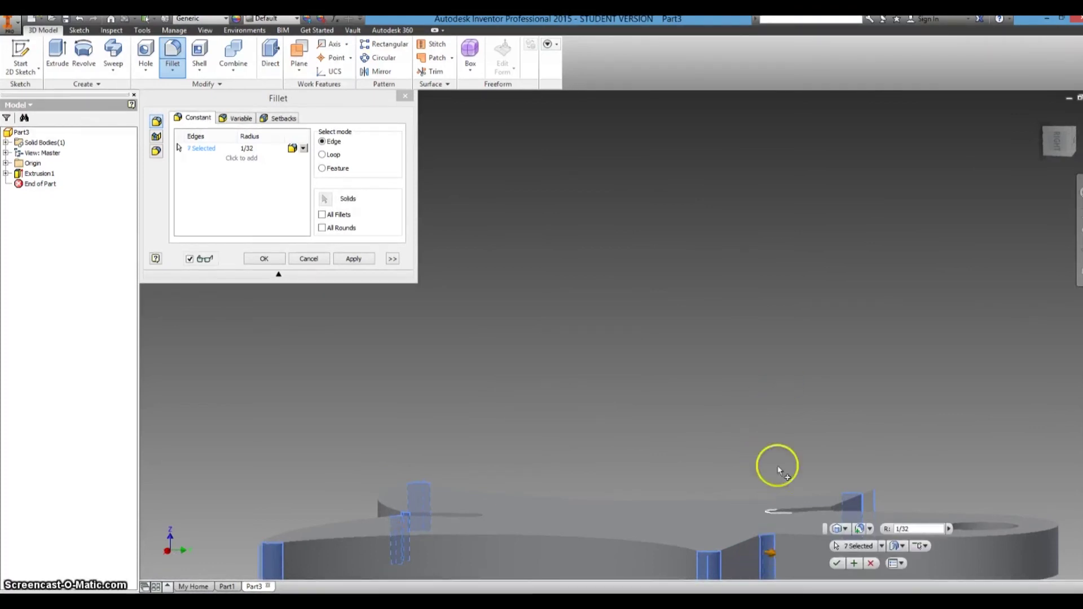
pyautogui.keyDown('shift'); pyautogui.moveTo(784, 438); pyautogui.dragTo(784, 439, button='middle'); pyautogui.keyUp('shift')
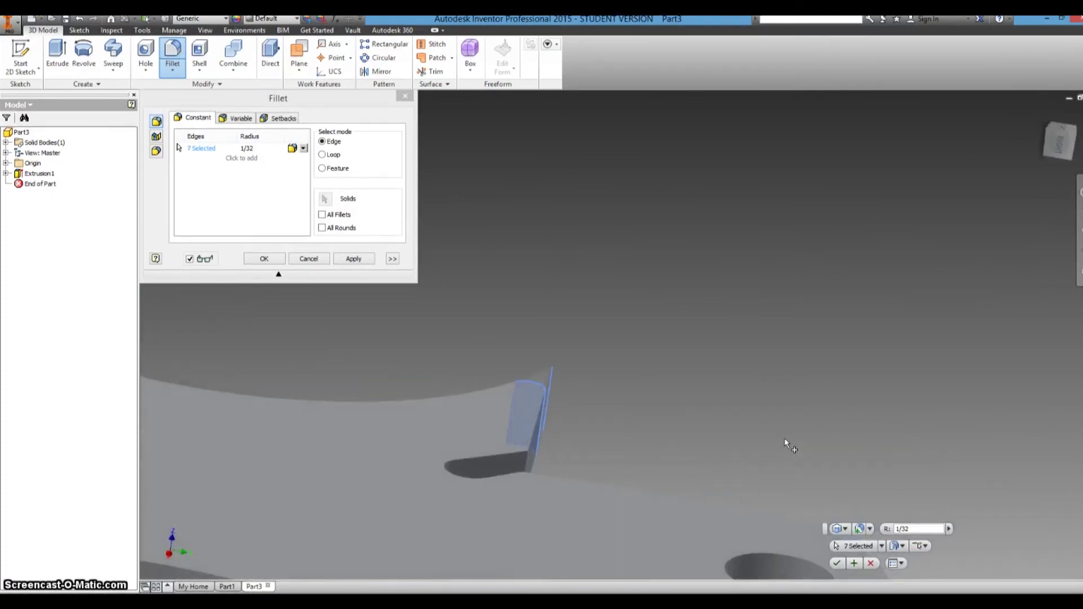
pyautogui.click(525, 456)
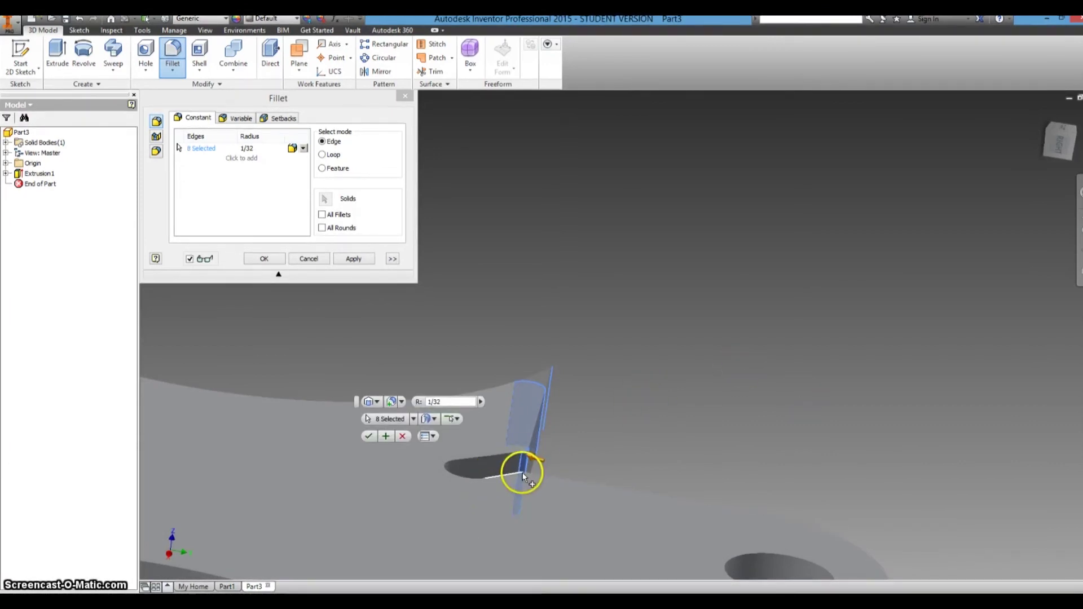
pyautogui.press('F5')
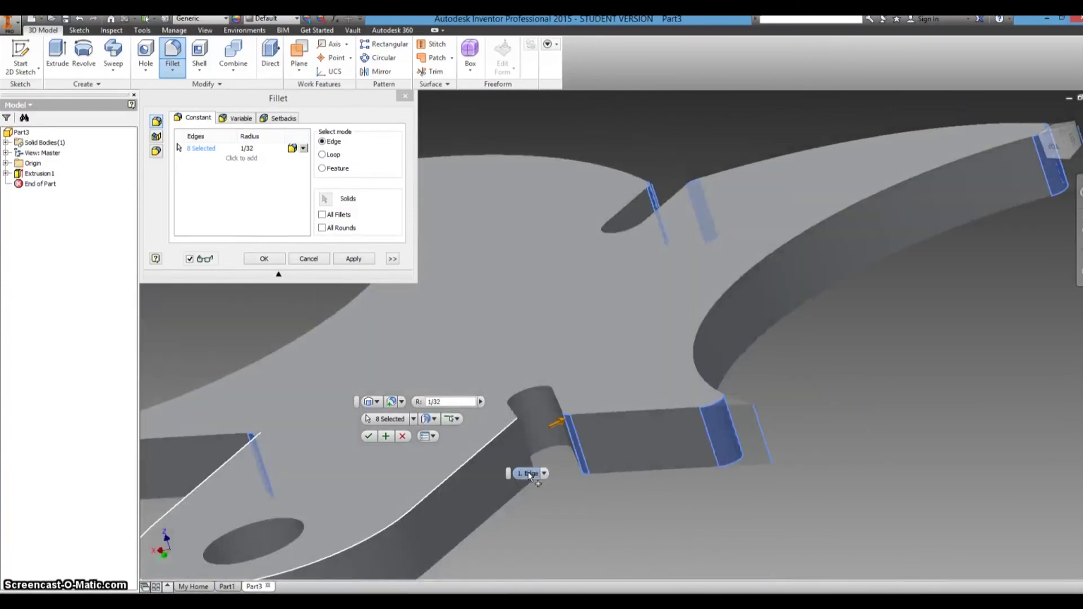
pyautogui.click(525, 443)
pyautogui.click(349, 260)
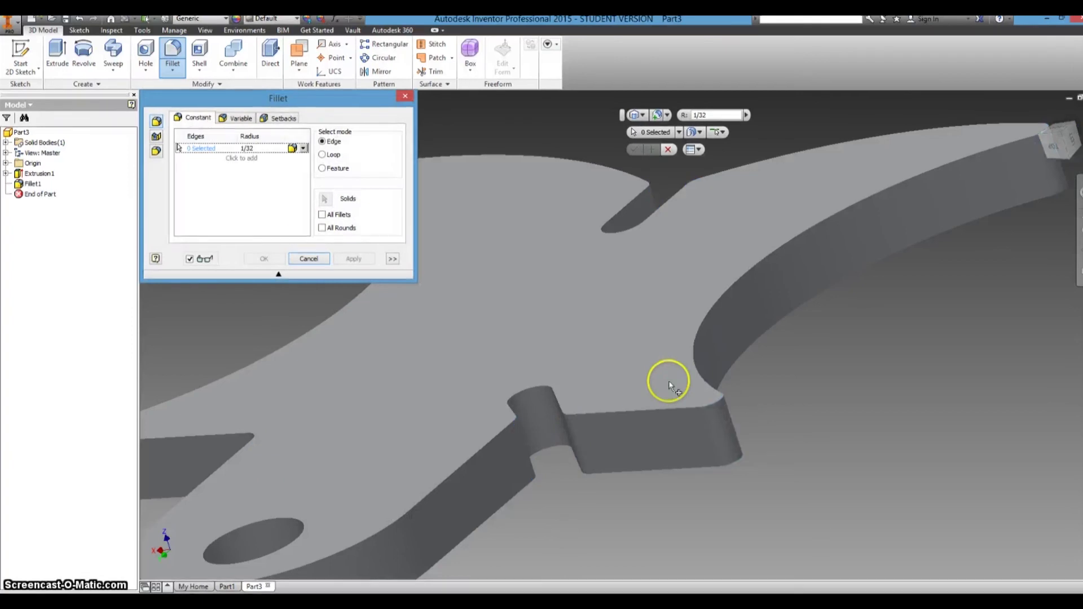
# - Close the Fillet dialog and start Sketch2 on the bracket's front face
pyautogui.click(304, 259)
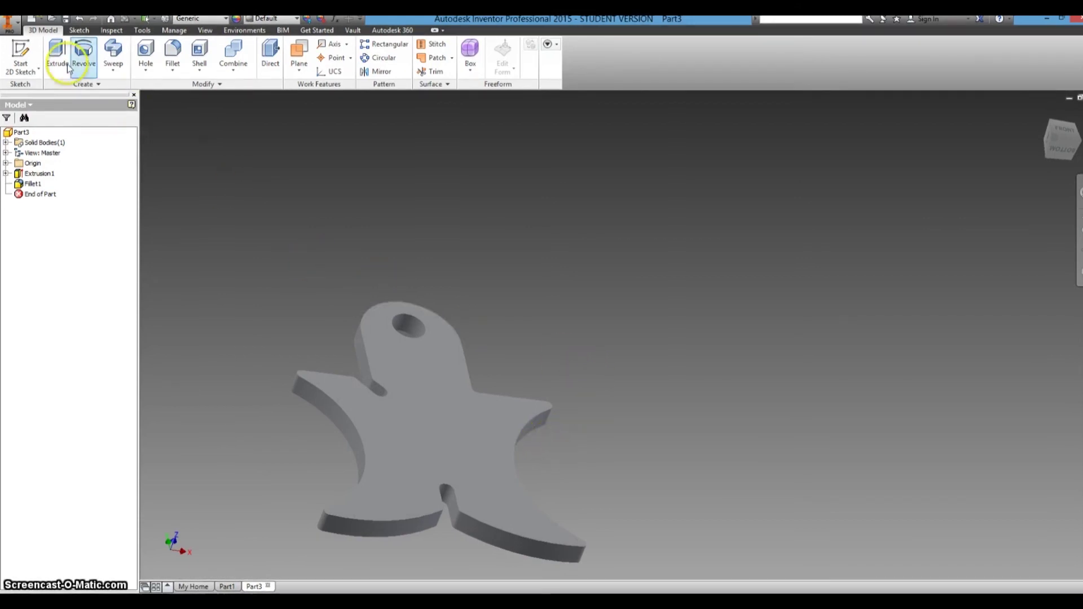
pyautogui.click(23, 51)
pyautogui.click(400, 417)
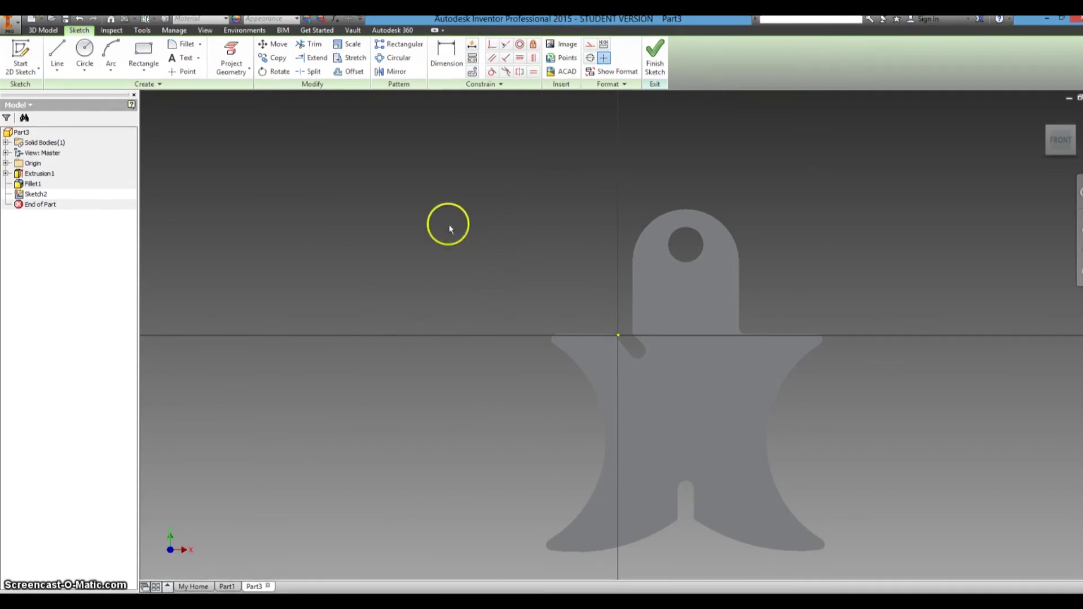
# - Place the sketch text 'Your name' and drag it across the bracket's body below the tab
pyautogui.click(186, 58)
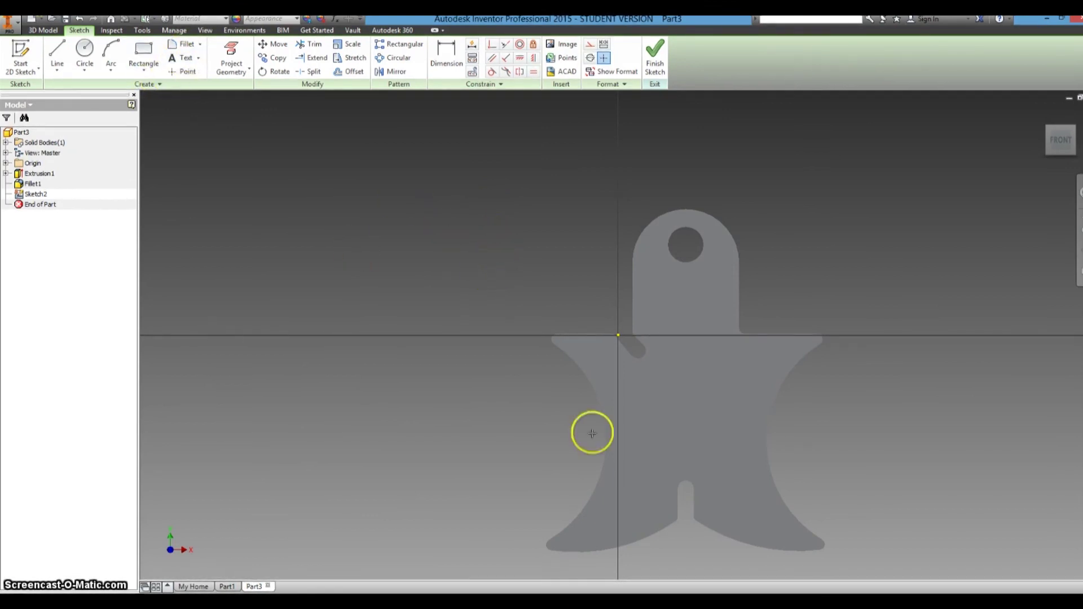
pyautogui.click(645, 394)
pyautogui.click(570, 438)
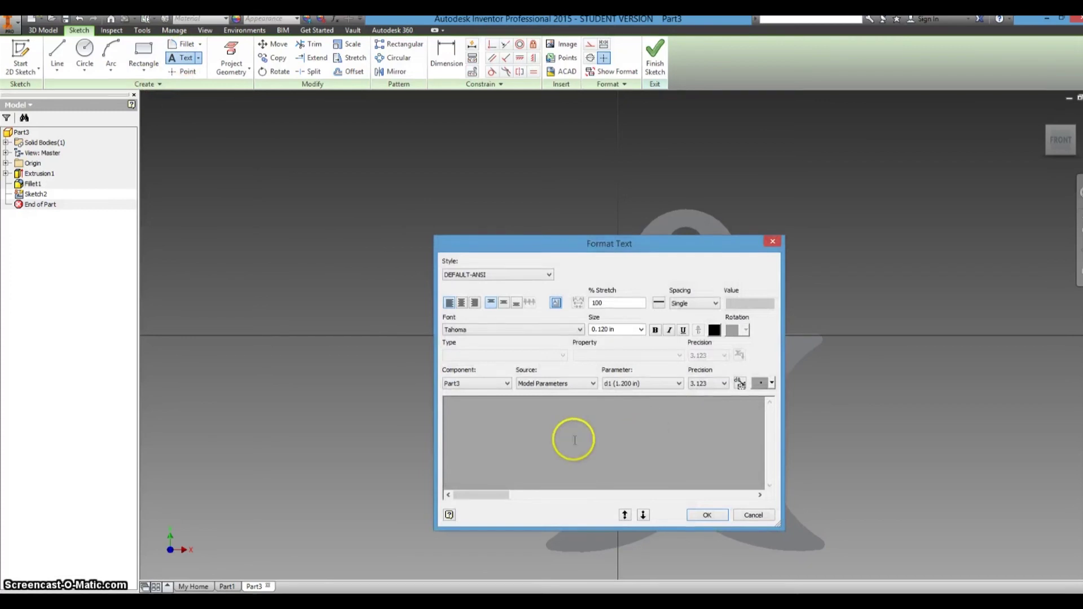
pyautogui.write('Y')
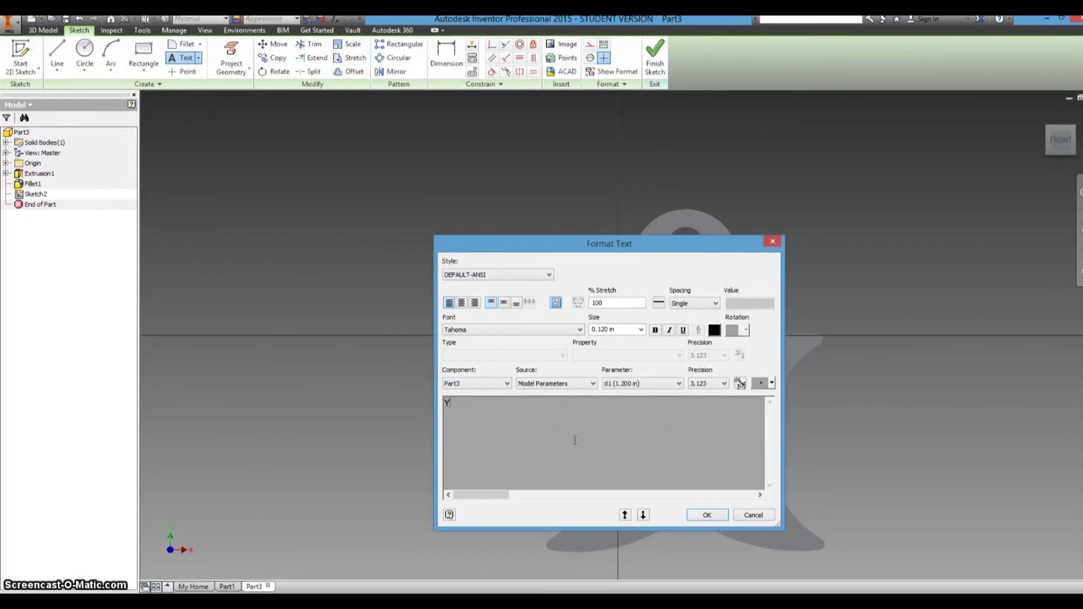
pyautogui.write('ou')
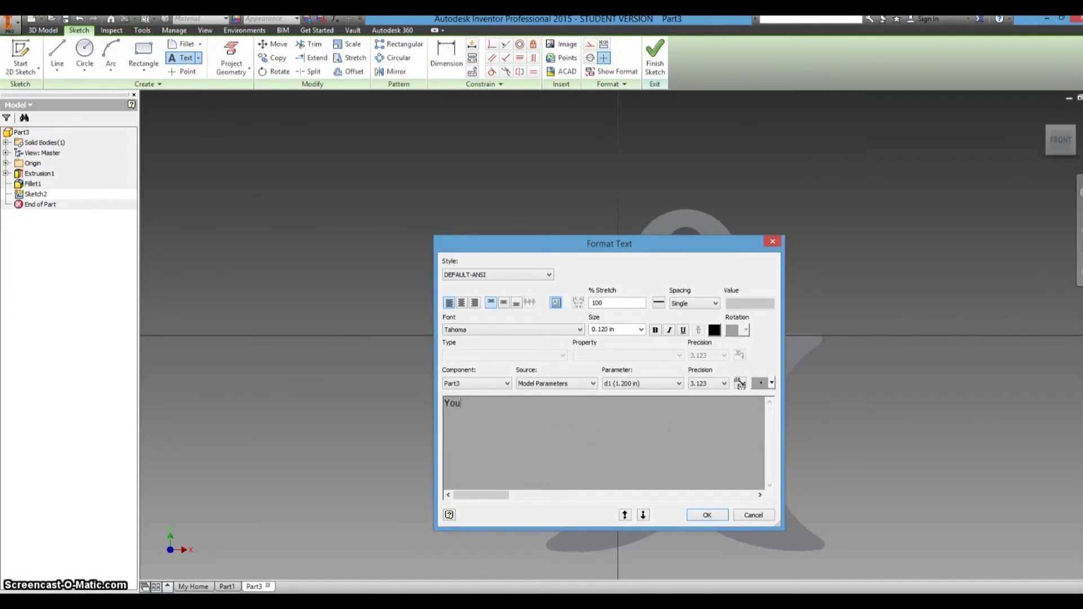
pyautogui.write('r n')
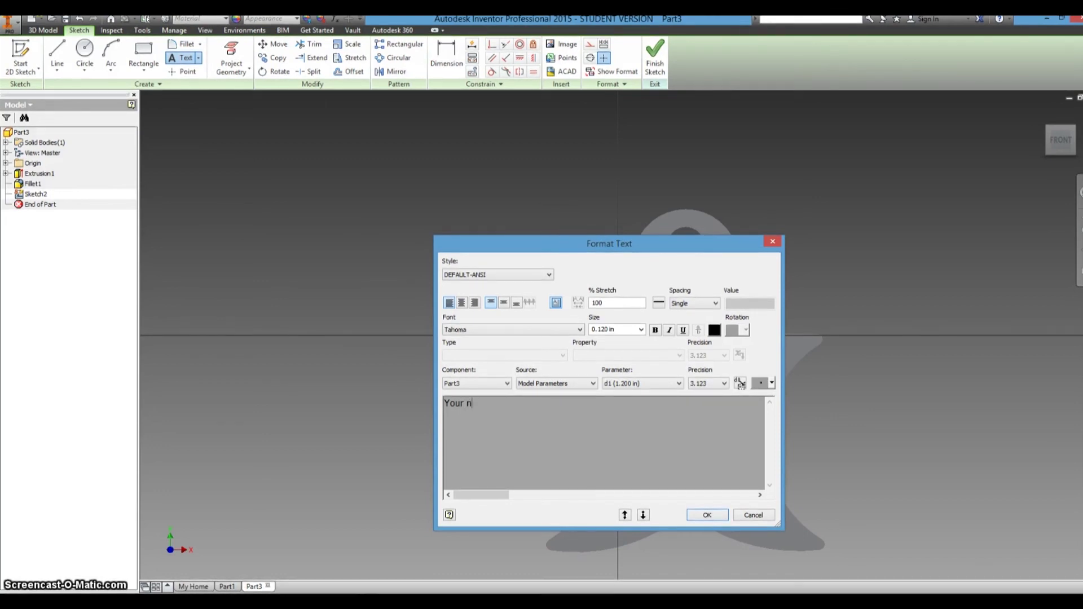
pyautogui.write('ame')
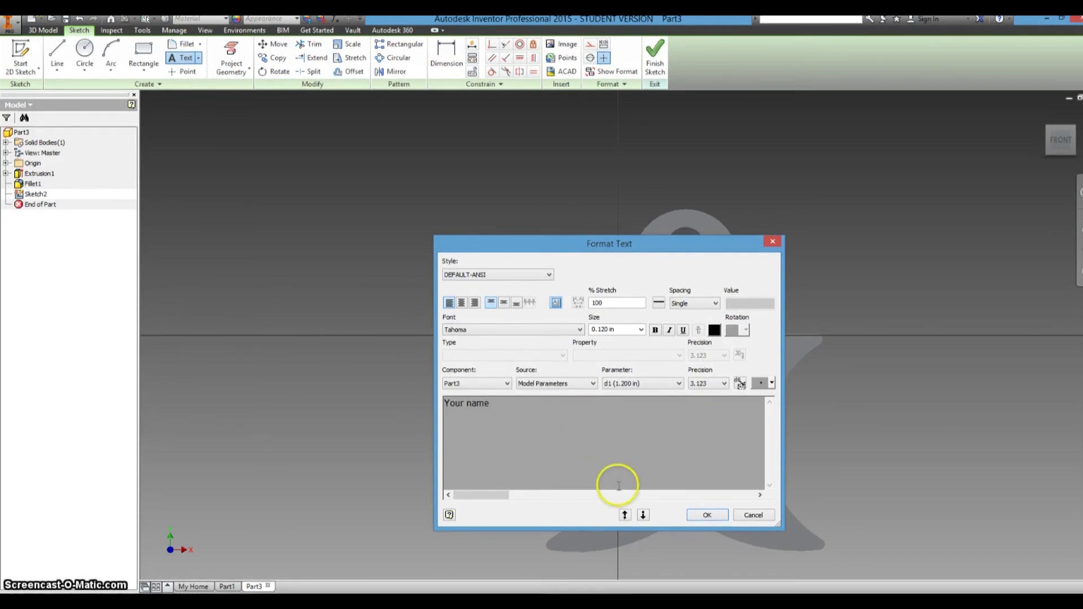
pyautogui.click(705, 515)
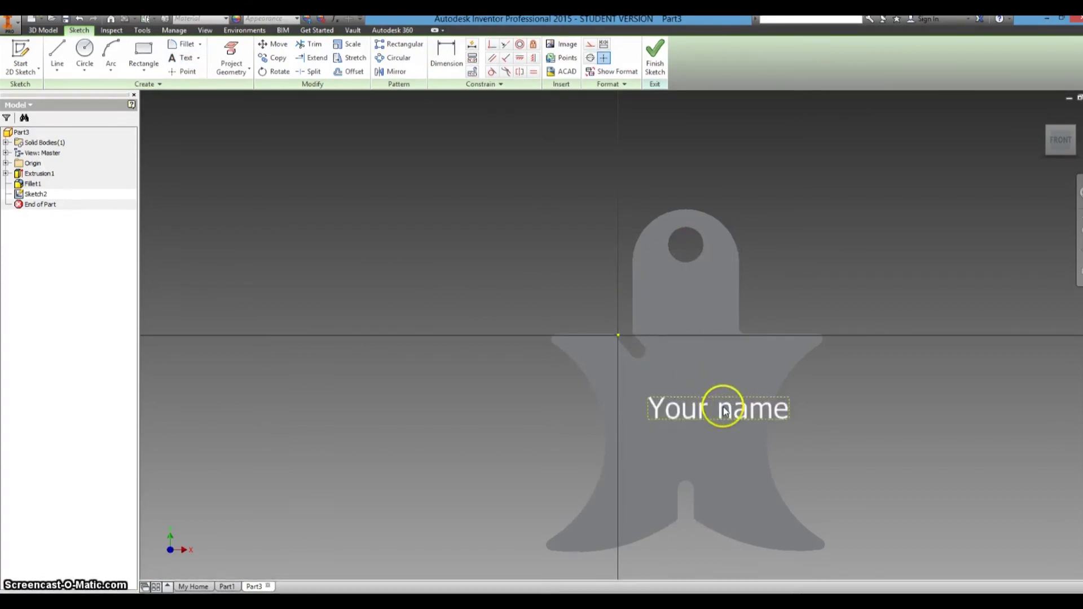
pyautogui.moveTo(722, 401); pyautogui.dragTo(700, 409)
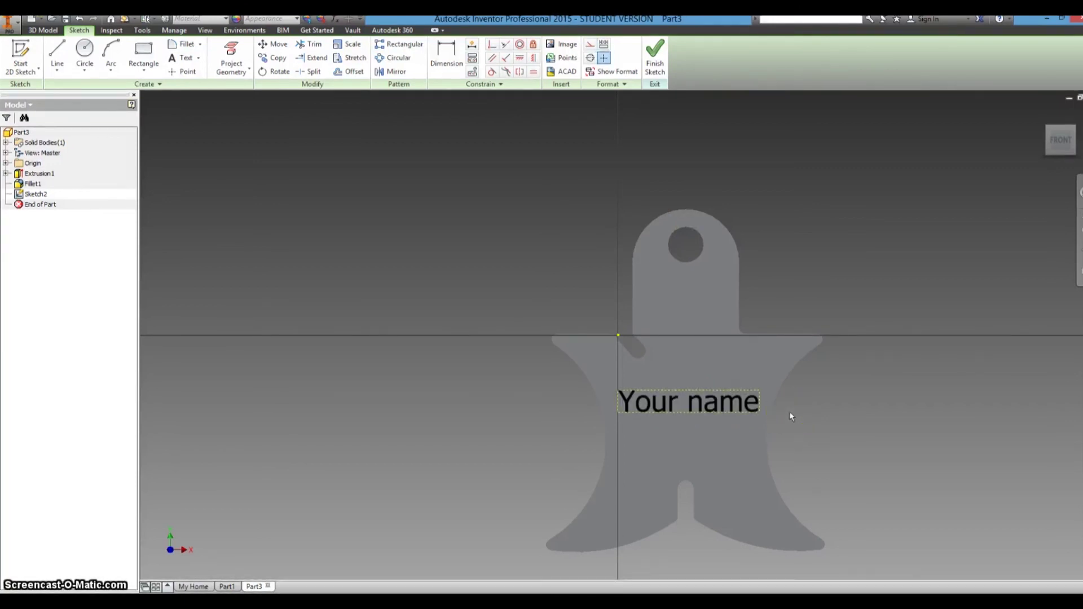
# - Finish the sketch and extrude the 'Your name' text profile 1/16 off the front face
pyautogui.click(654, 59)
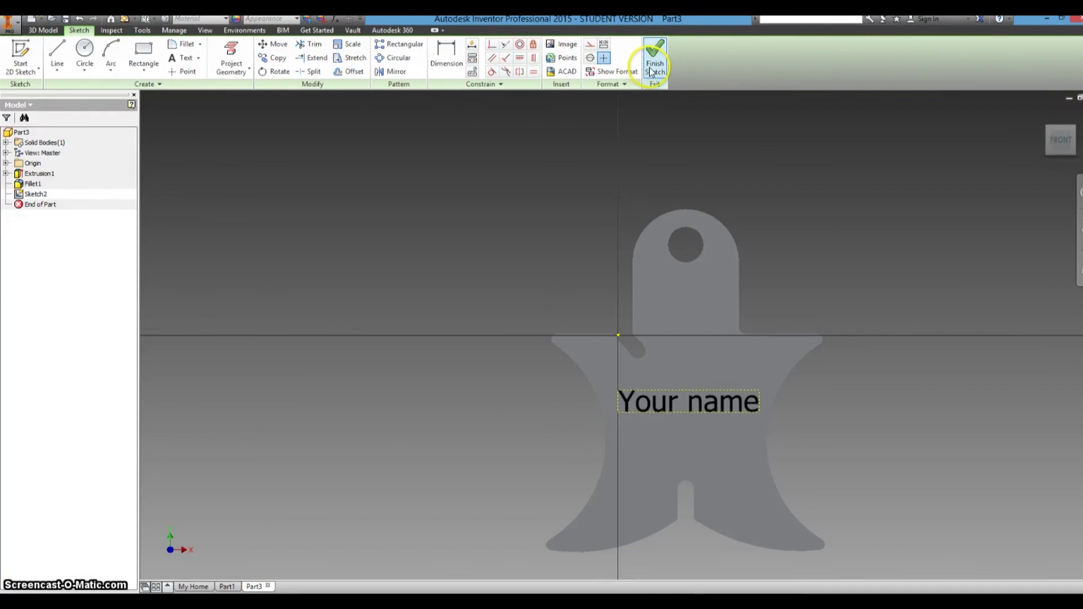
pyautogui.click(258, 100)
pyautogui.click(57, 56)
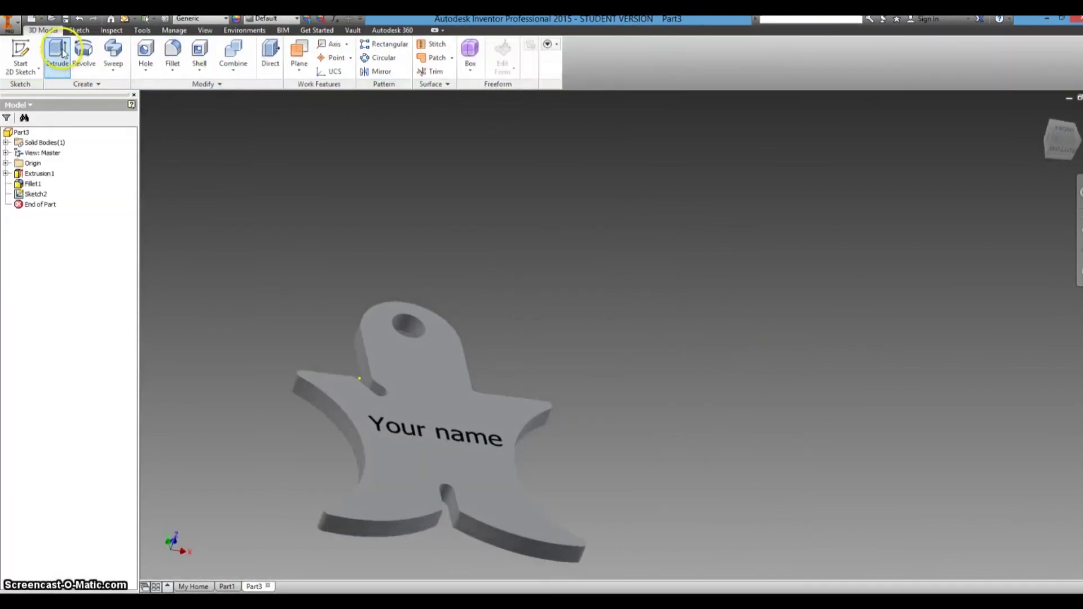
pyautogui.click(393, 428)
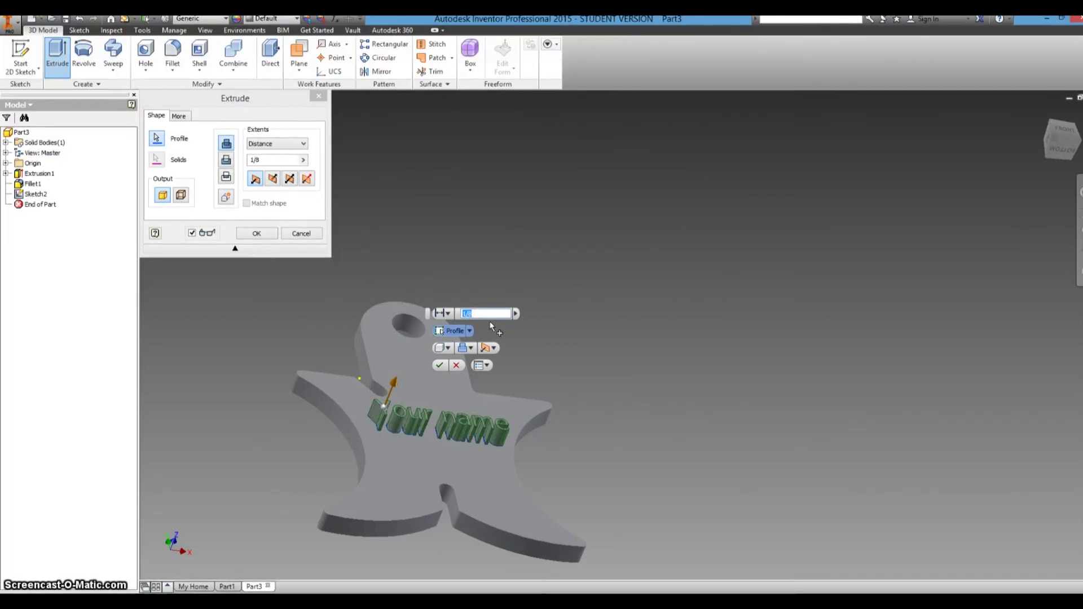
pyautogui.write('1/16')
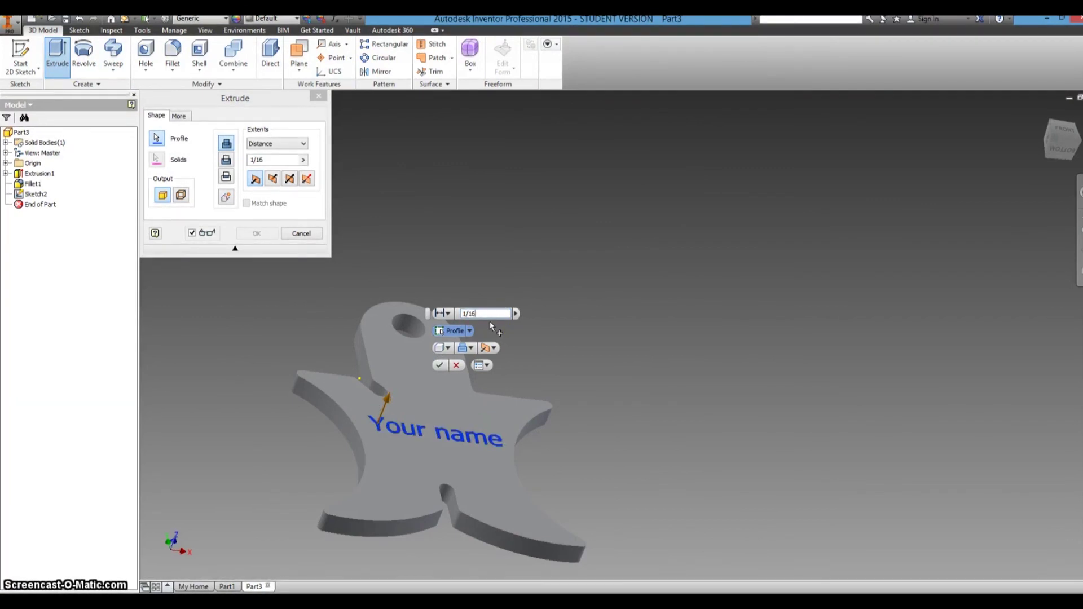
pyautogui.press('Return')
pyautogui.click(573, 454)
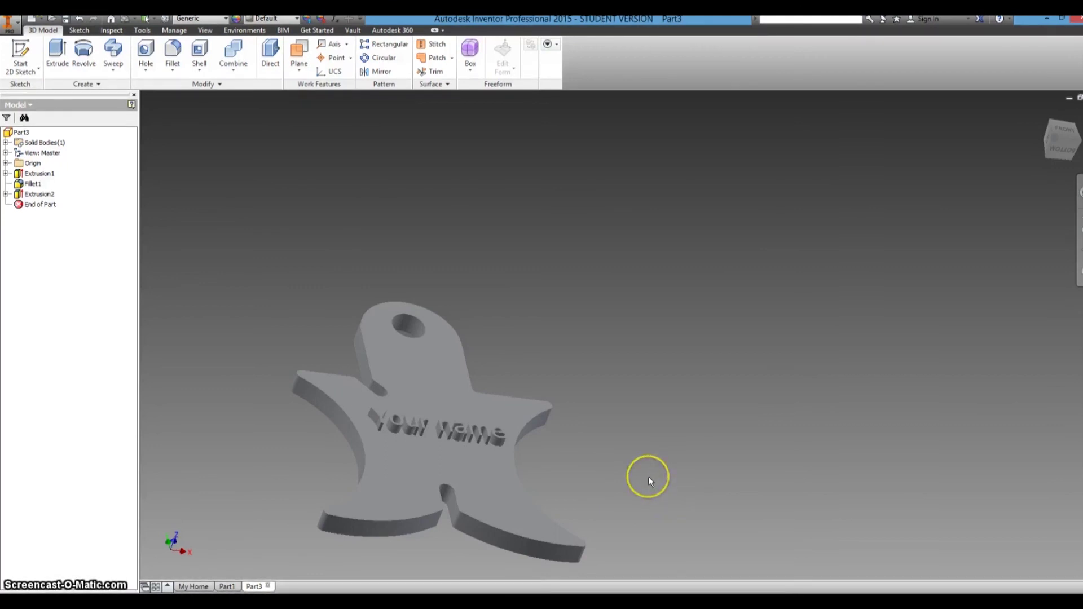
# - Zoom out and turn the model to face the front, showing the raised lettering
pyautogui.scroll(-2, 649, 476)
pyautogui.press('F5')
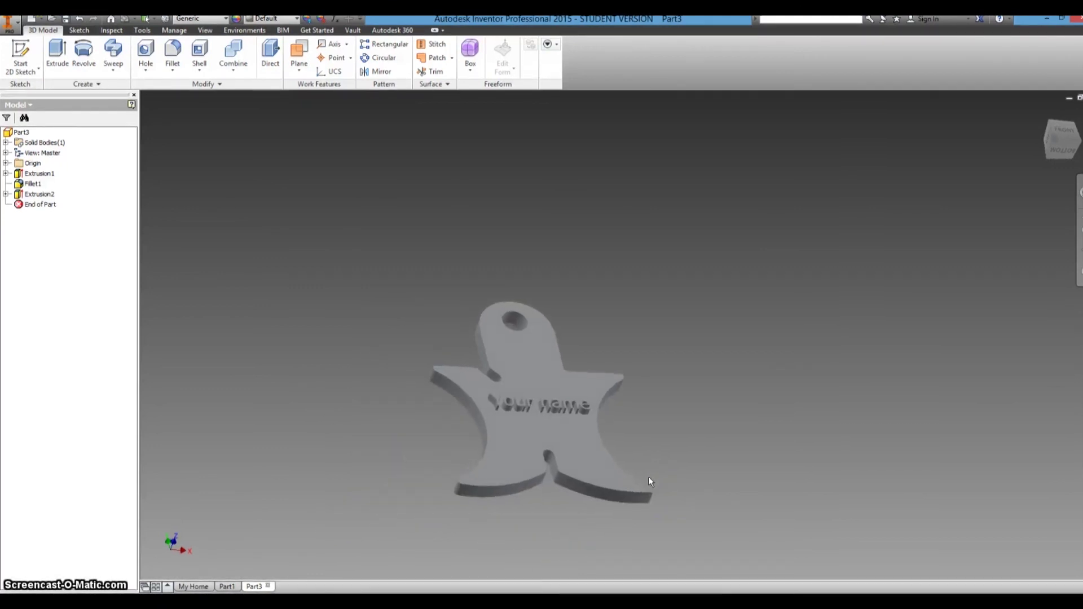